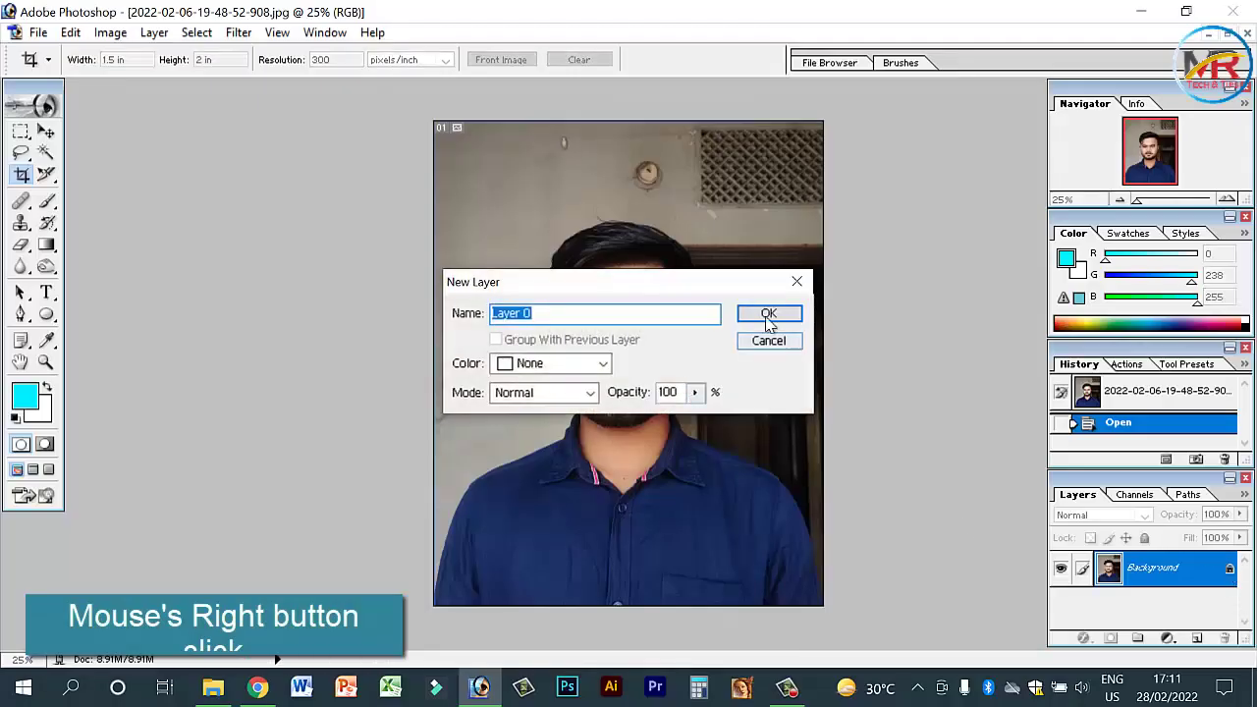
- Convert the background to Layer 0, rotate it about 1.9°, and mark a 1.5 × 2 in crop
left_click(765, 314)
left_click(45, 136)
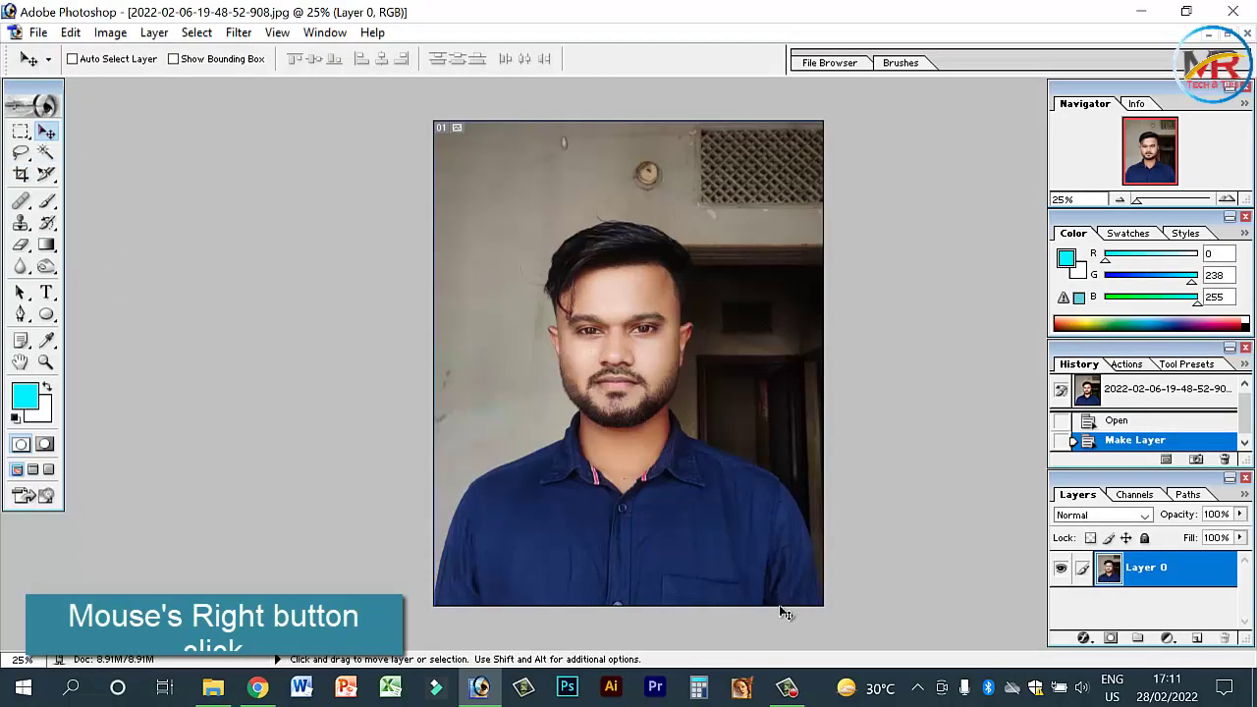
key("ctrl+t")
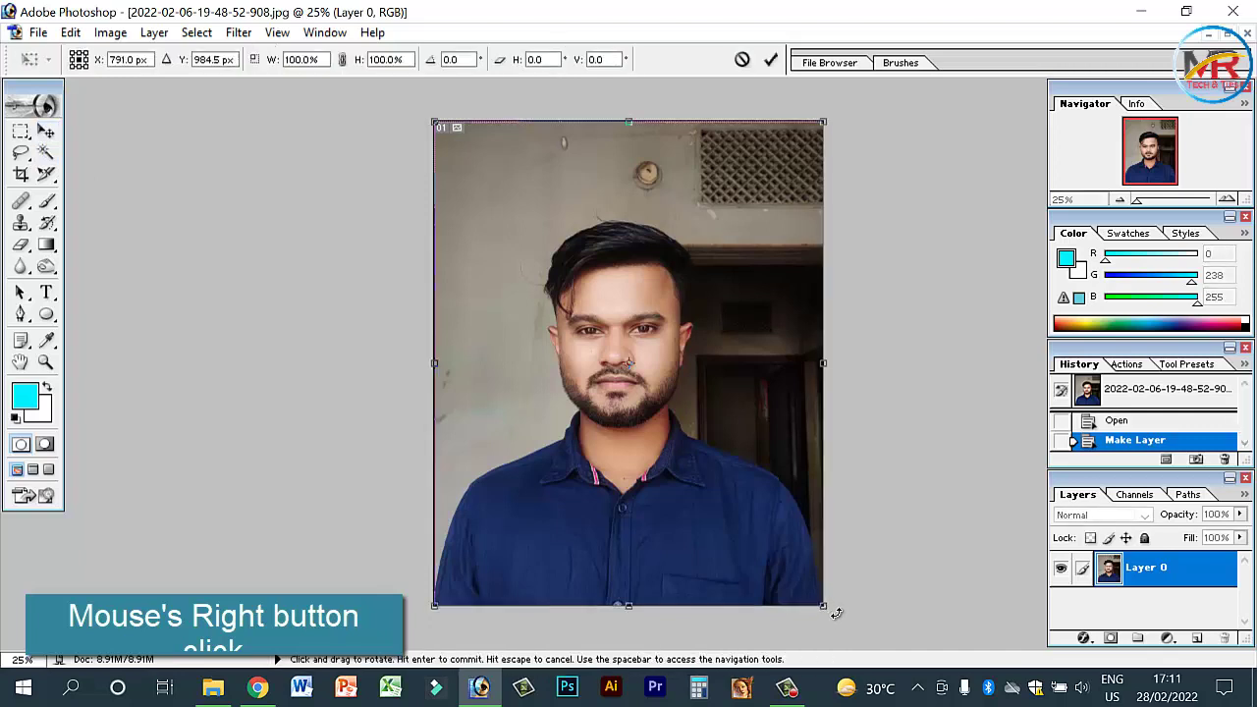
left_click_drag(836, 616, 832, 623)
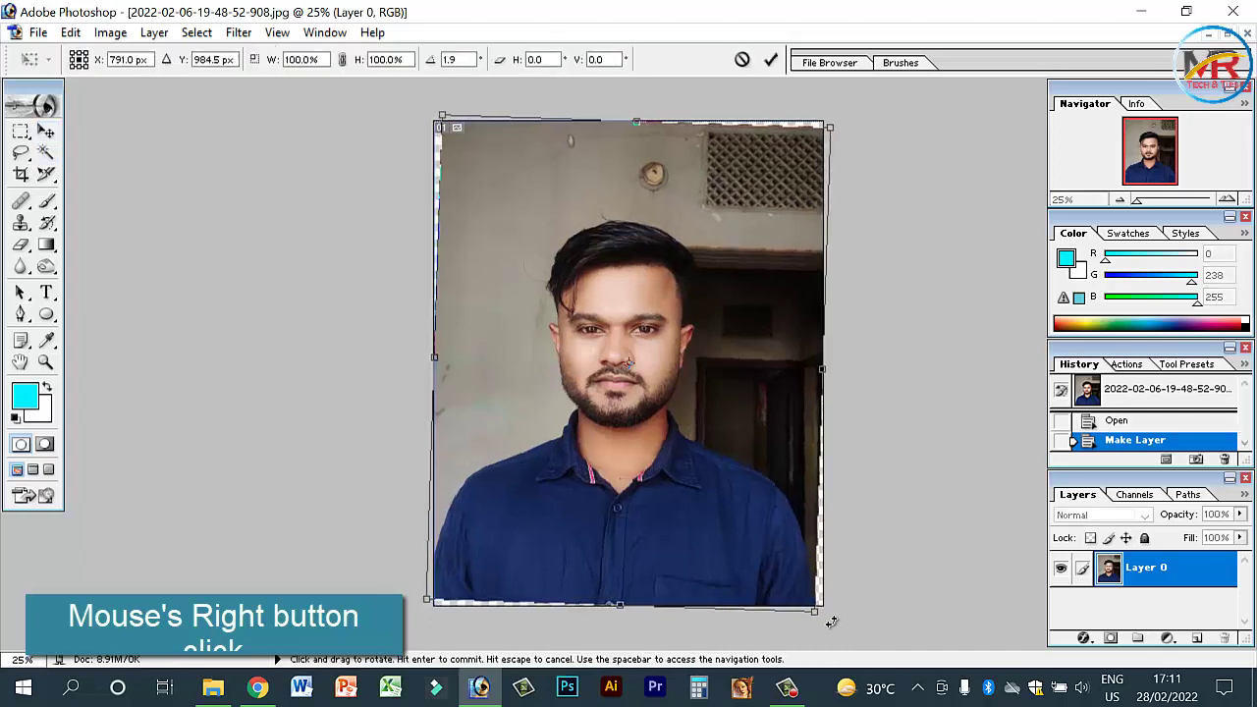
key("Return")
key("c")
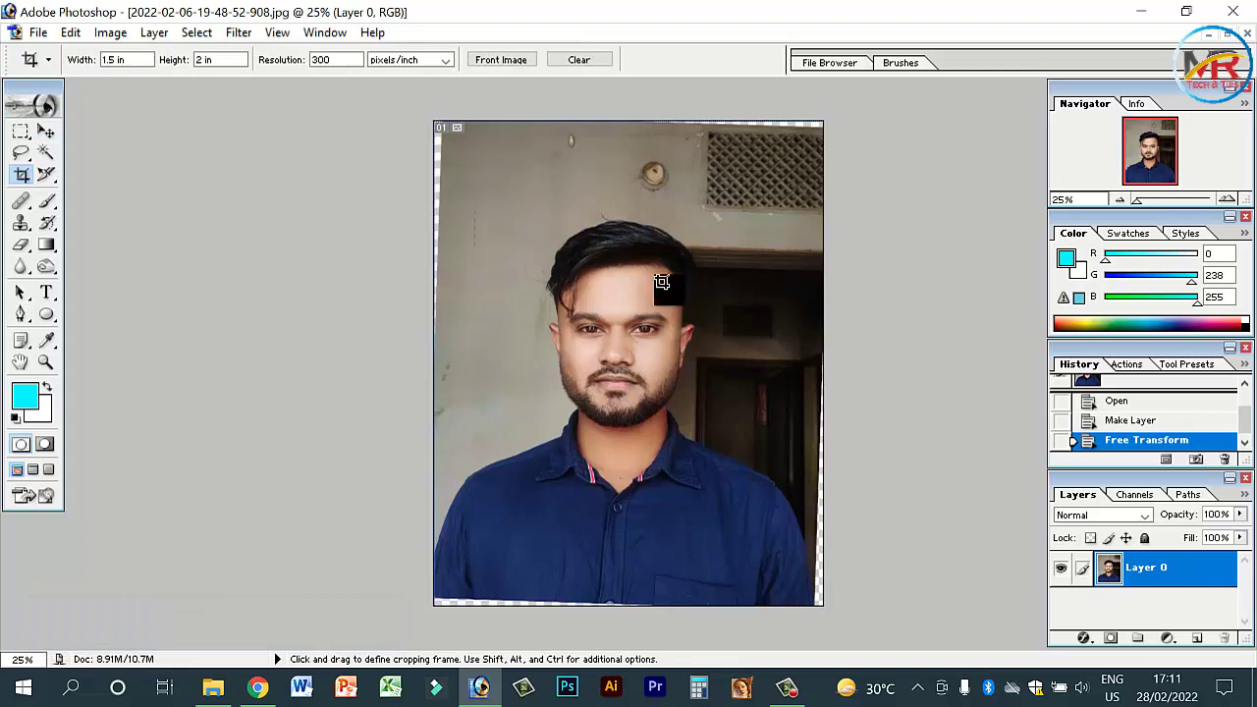
left_click_drag(477, 171, 917, 572)
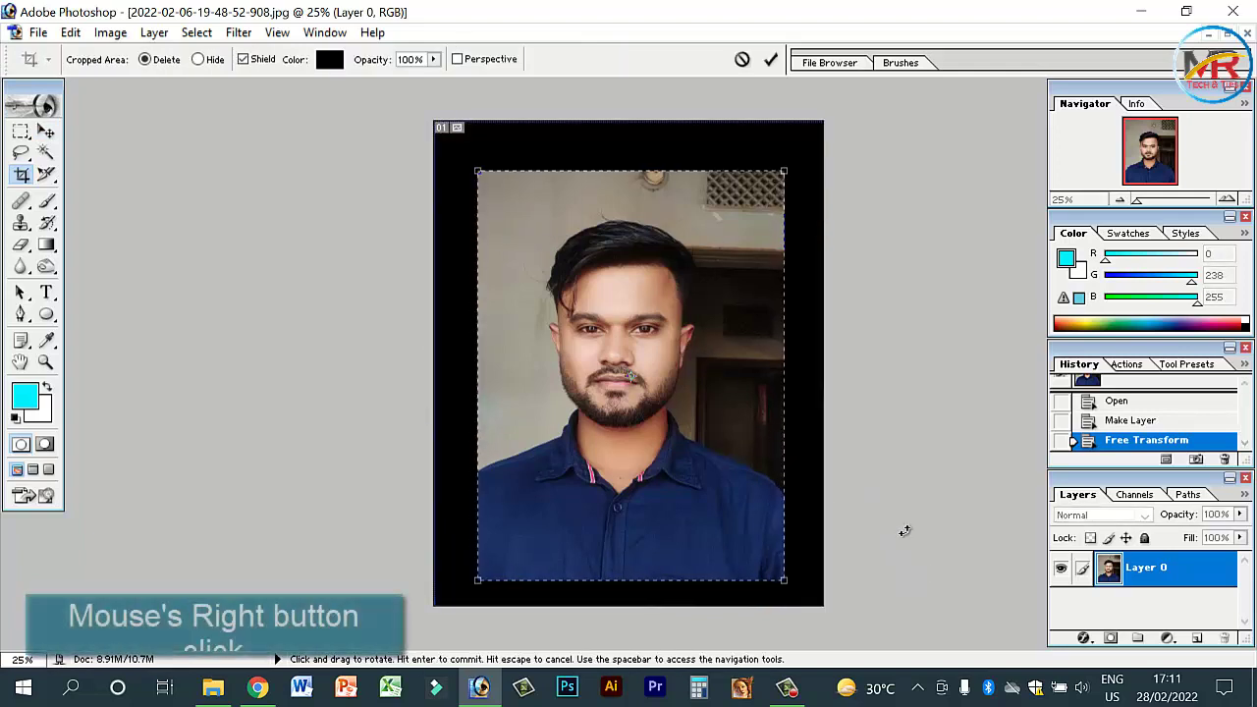
- Nudge and resize the crop frame to fit head and shoulders, then apply the crop
key("Left")
key("Left")
key("Left")
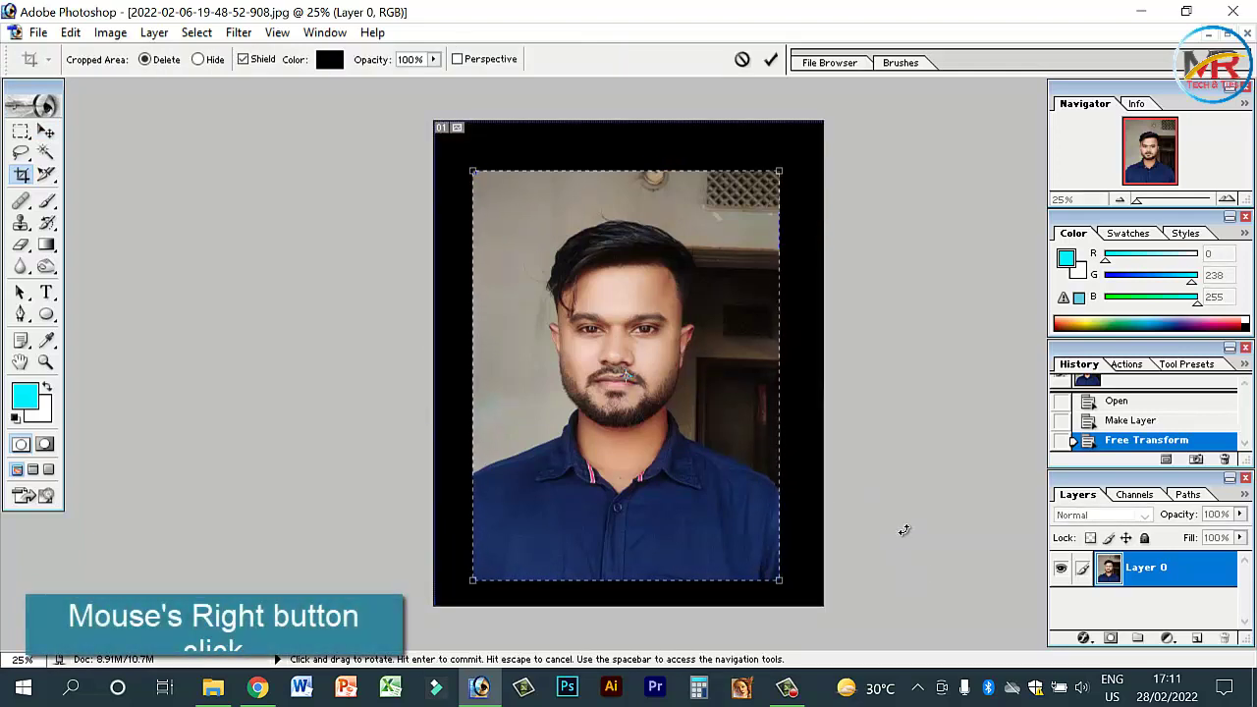
key("Up")
key("Up")
key("Up")
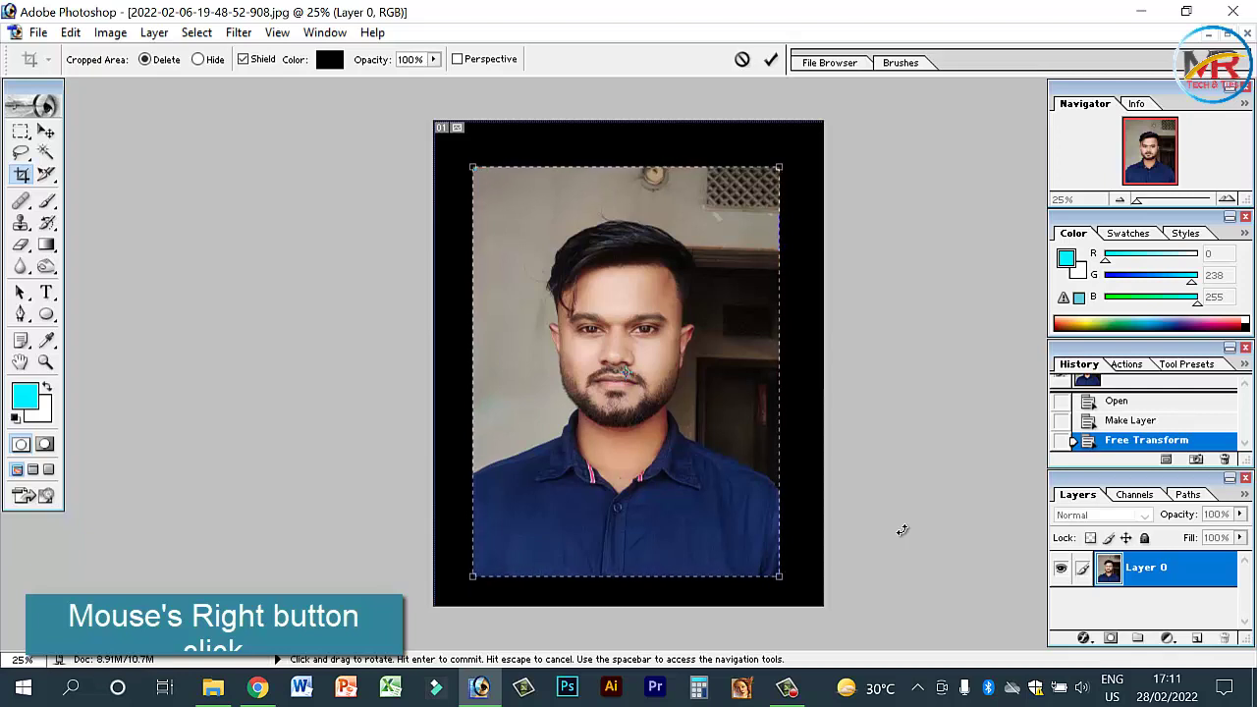
left_click_drag(782, 572, 772, 562)
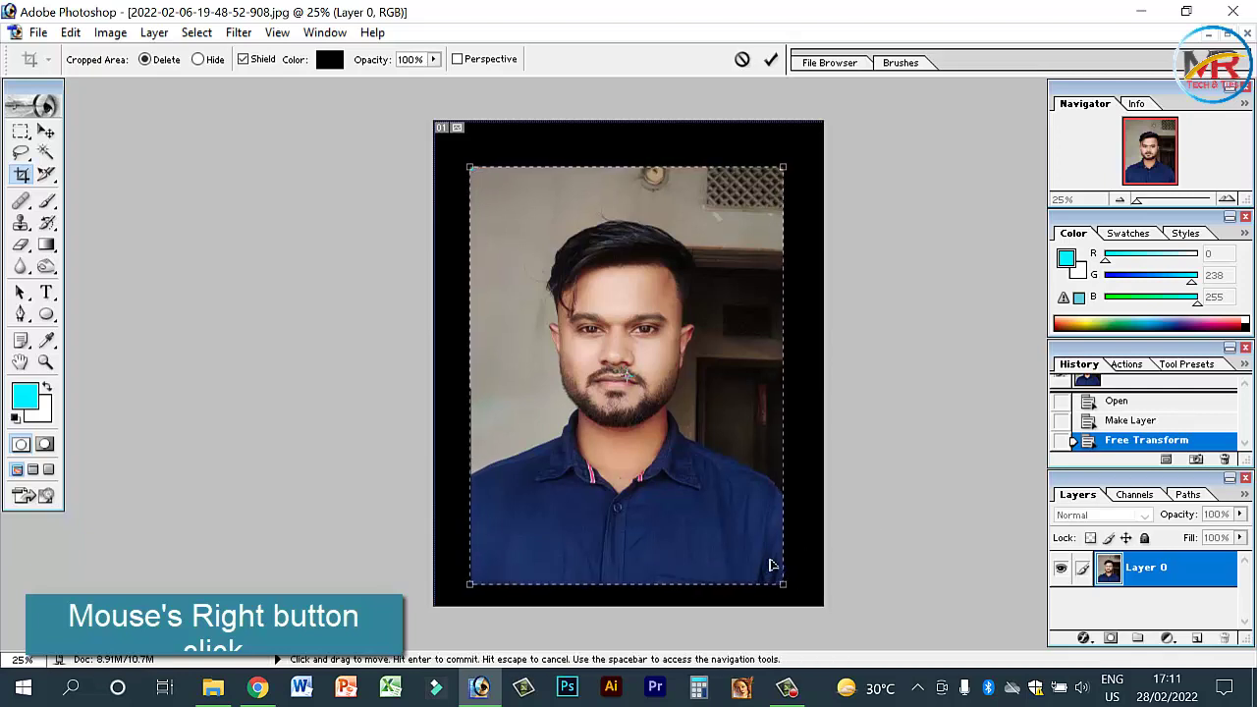
key("Up")
key("Up")
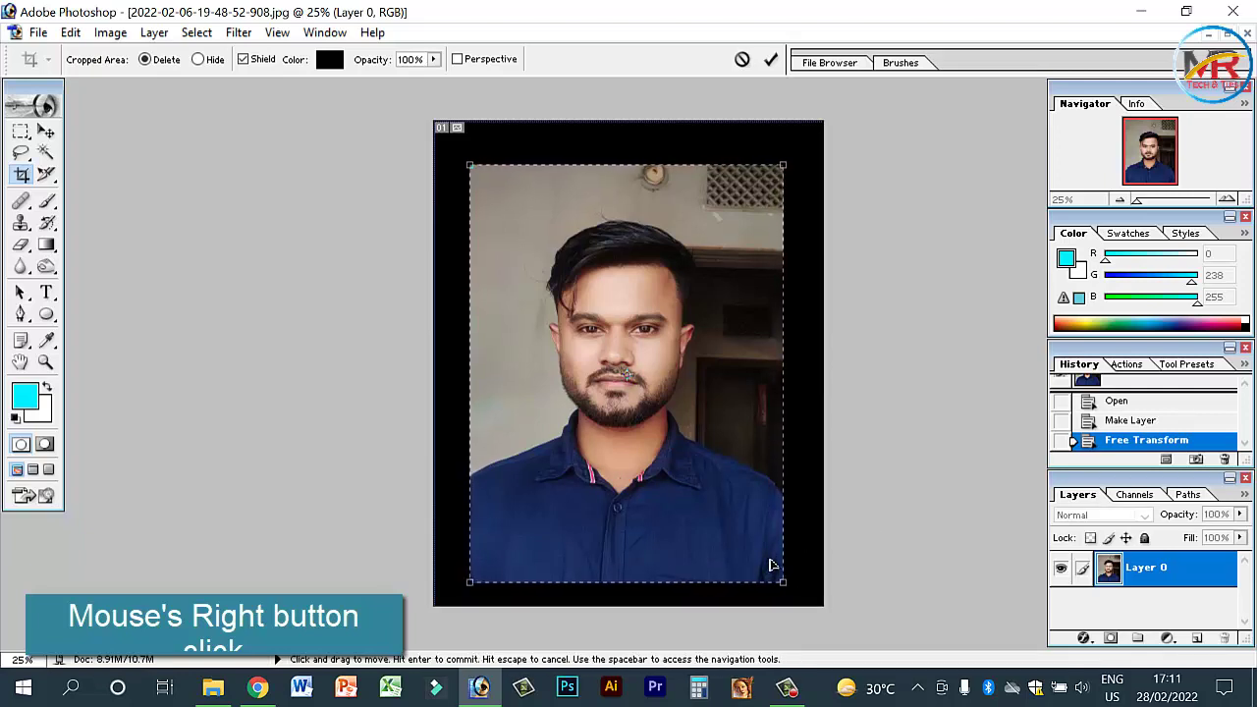
key("Left")
key("Left")
key("Left")
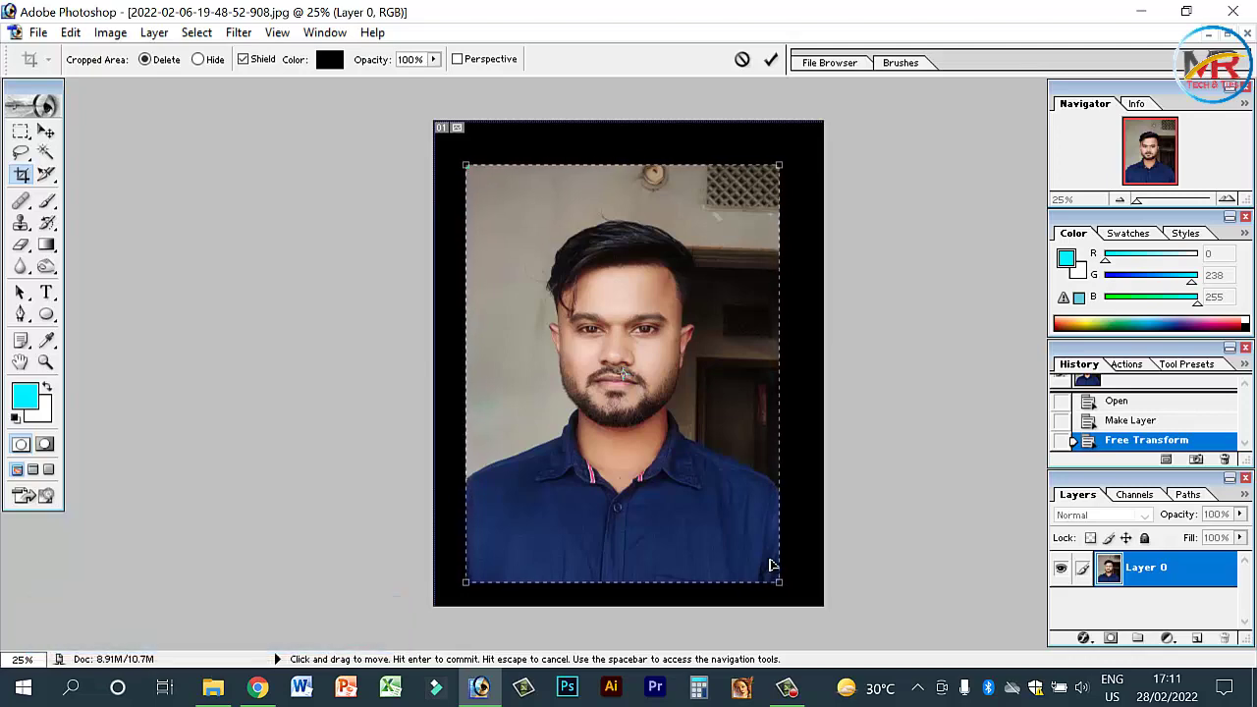
key("Left")
key("Left")
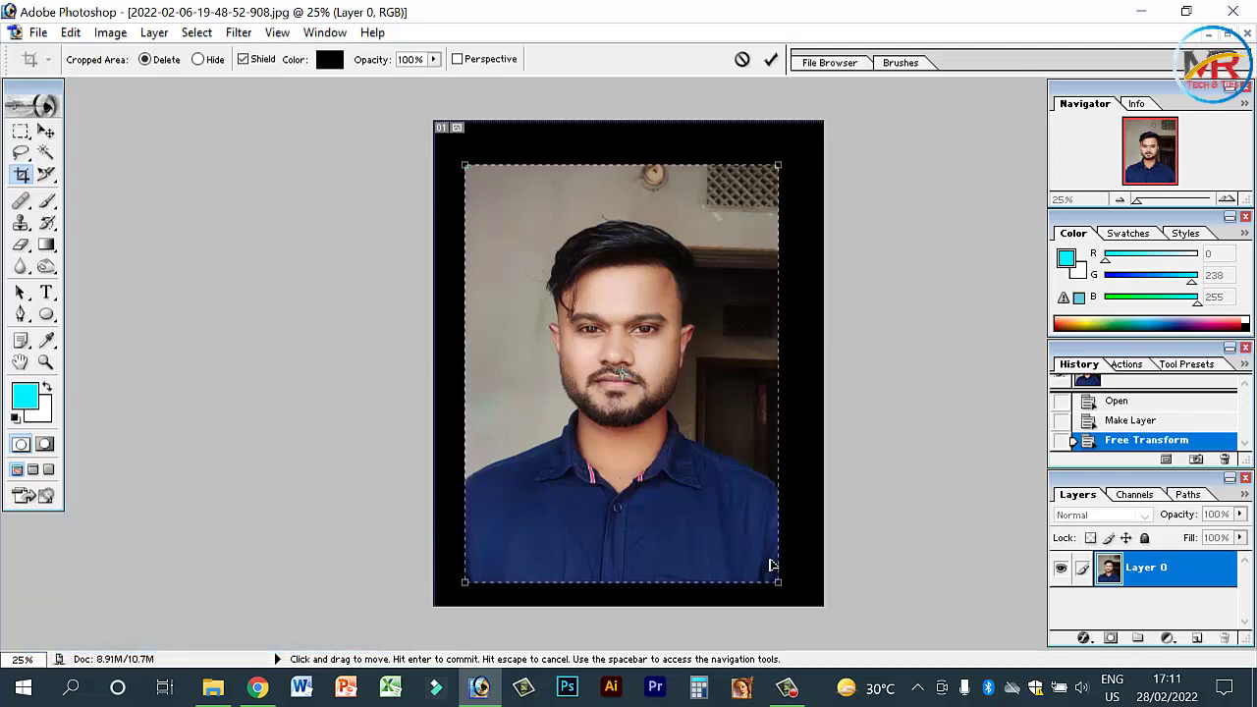
key("Return")
- Start a Pen outline along the right shoulder edge up to the neck
key("ctrl+alt+0")
key("p")
scroll(842, 520, "up", 3)
left_click(841, 512)
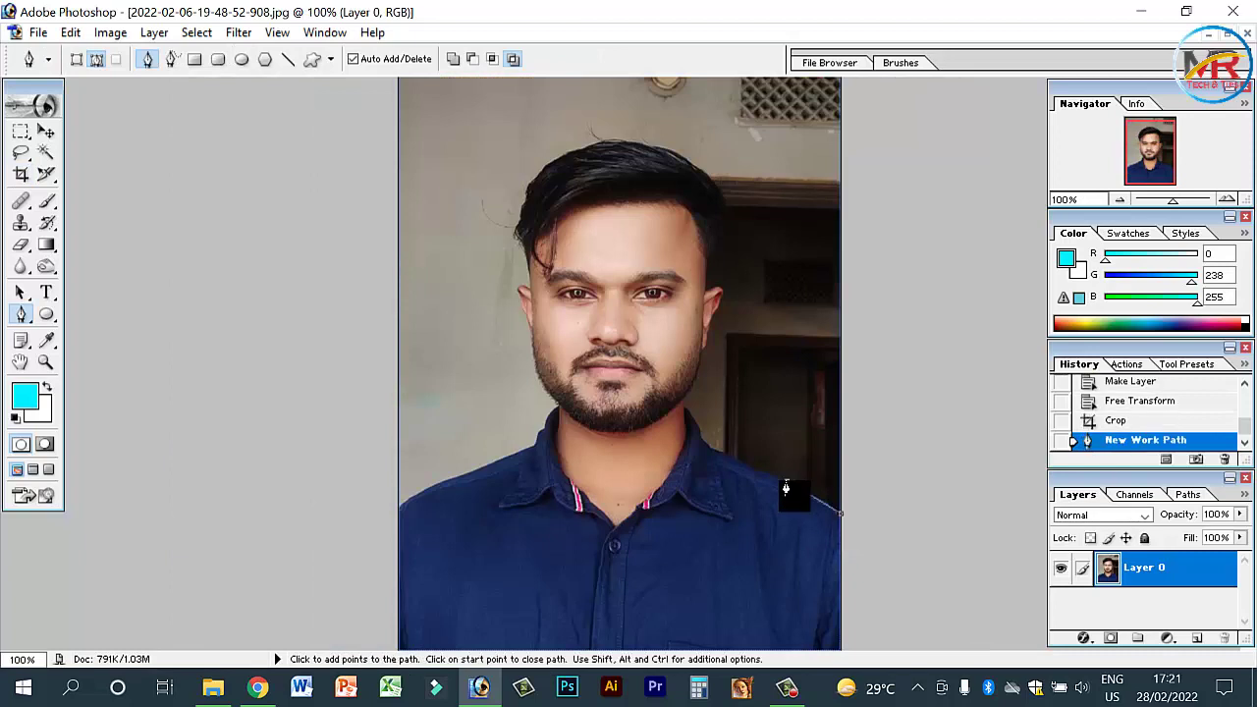
left_click(819, 499)
key("ctrl+plus")
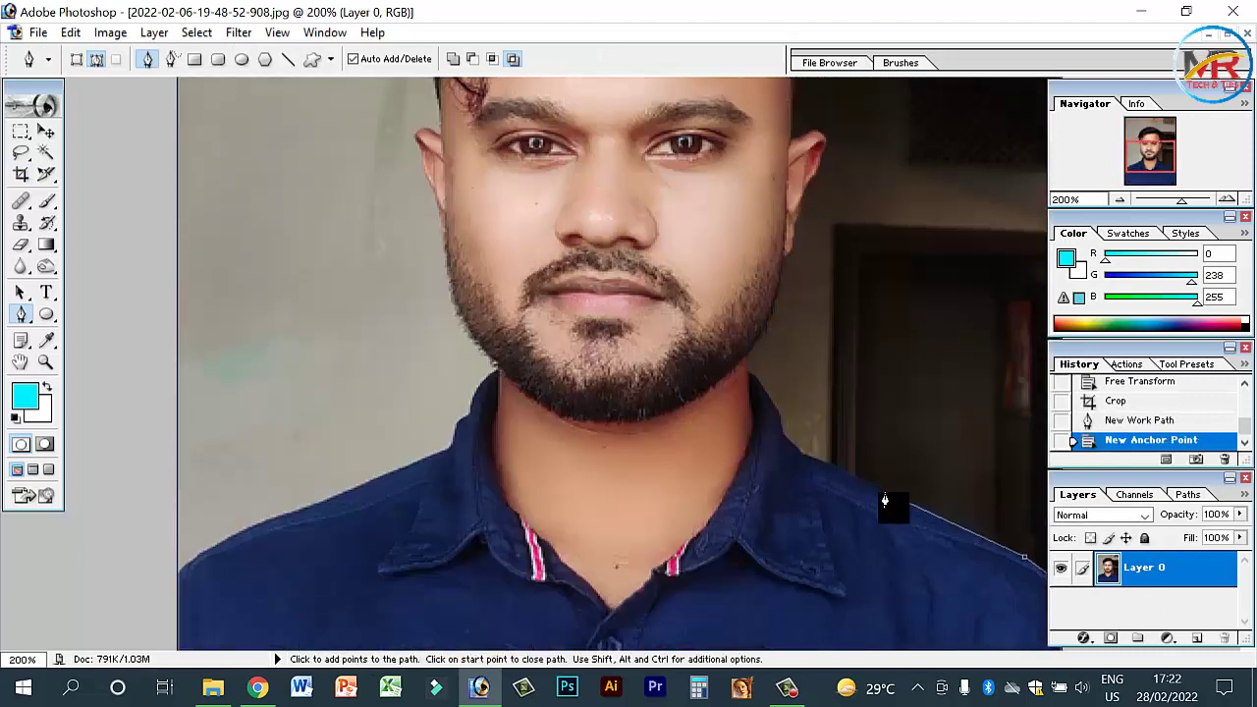
left_click(804, 452)
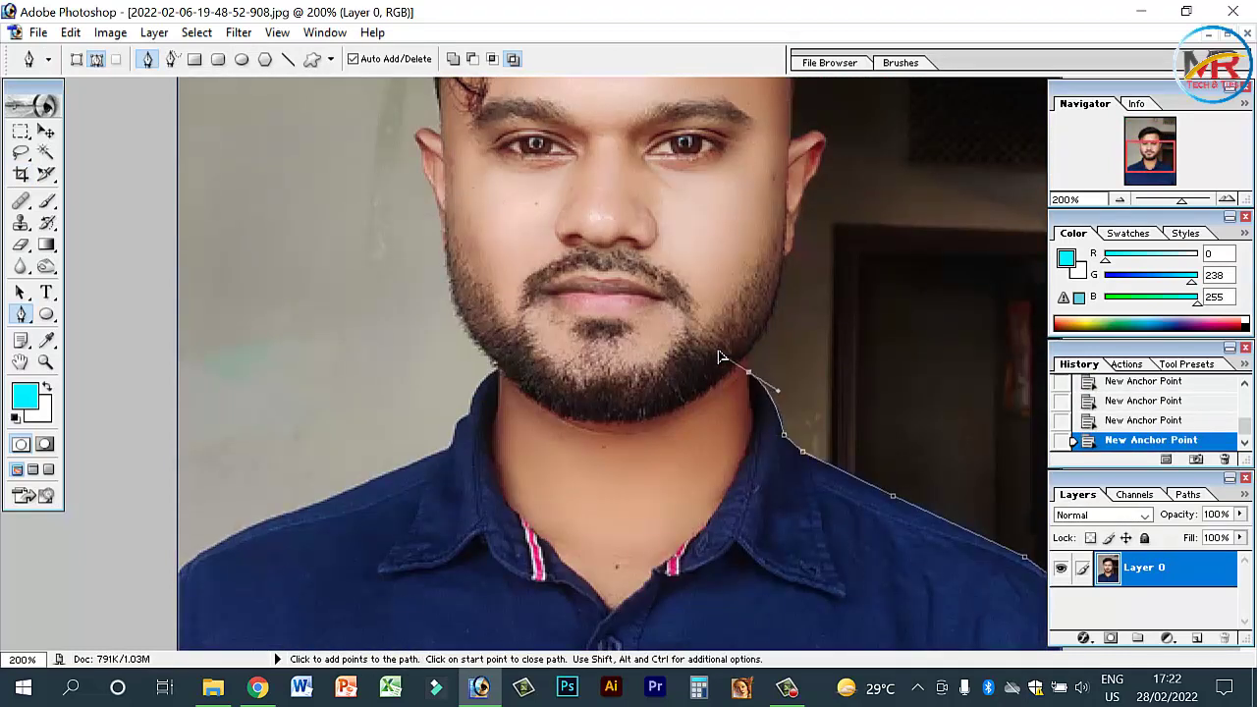
key("ctrl+plus")
left_click(879, 422)
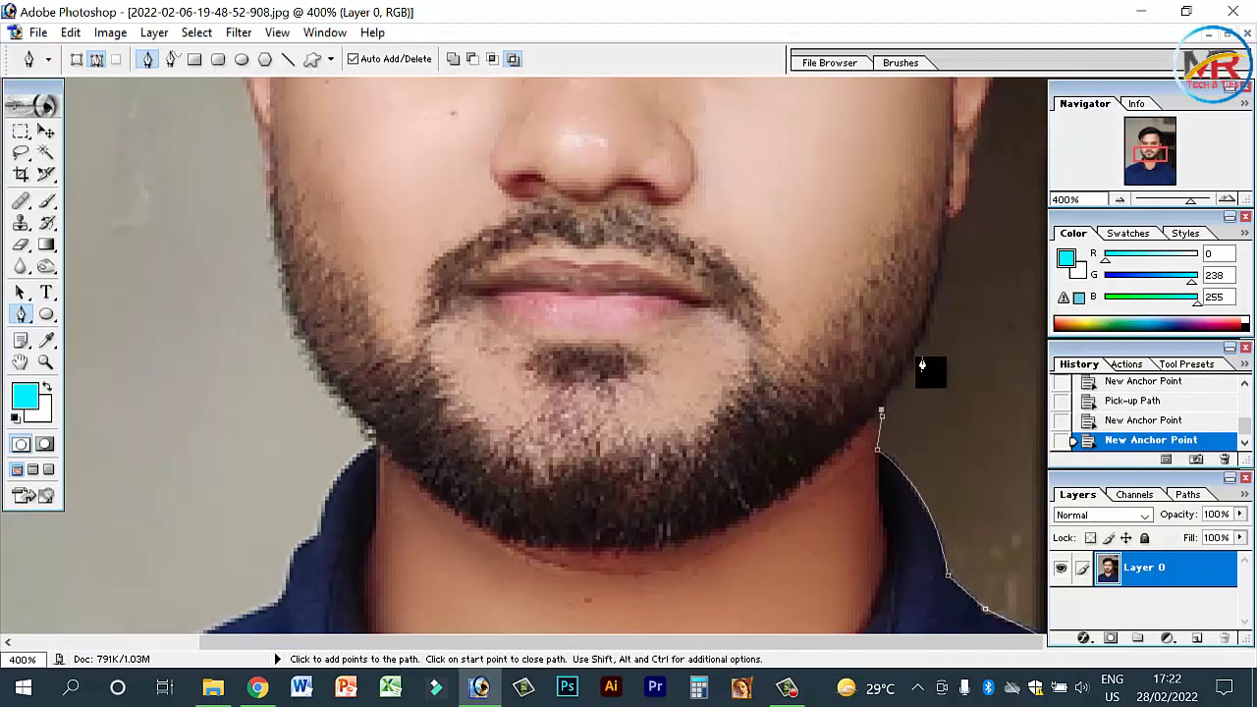
- Extend the path up the jawline with a curved segment and on toward the right ear
left_click(949, 224)
mouse_move(940, 206)
left_mouse_down()
mouse_move(959, 90)
mouse_move(963, 358)
left_mouse_up()
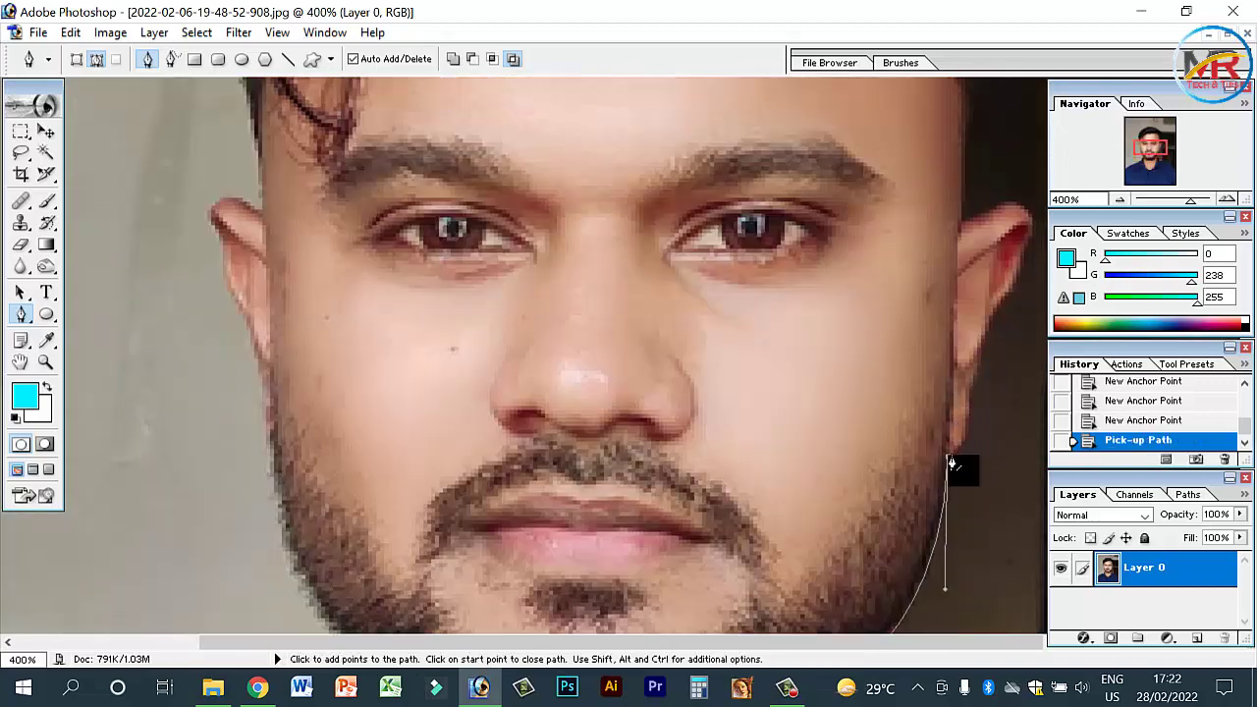
left_click(950, 455)
left_click(961, 452)
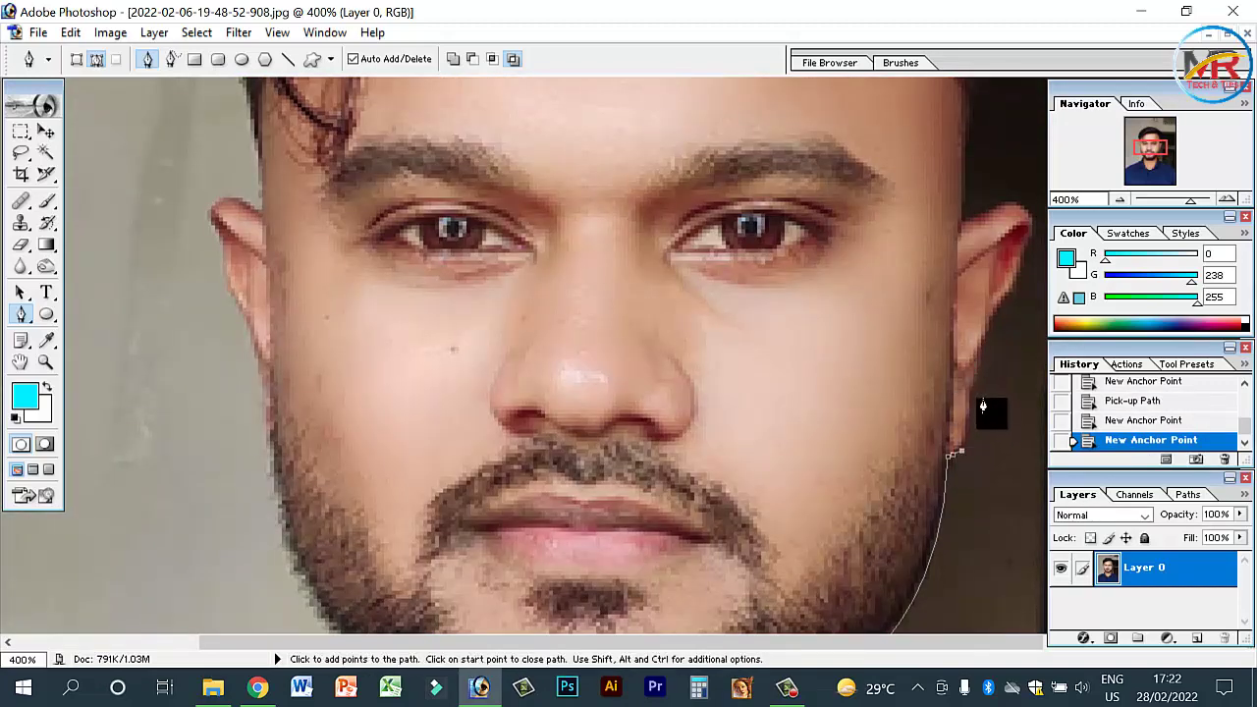
left_click(966, 445)
scroll(1002, 441, "up", 2)
left_click(983, 437)
scroll(1012, 444, "up", 2)
left_click(1026, 428)
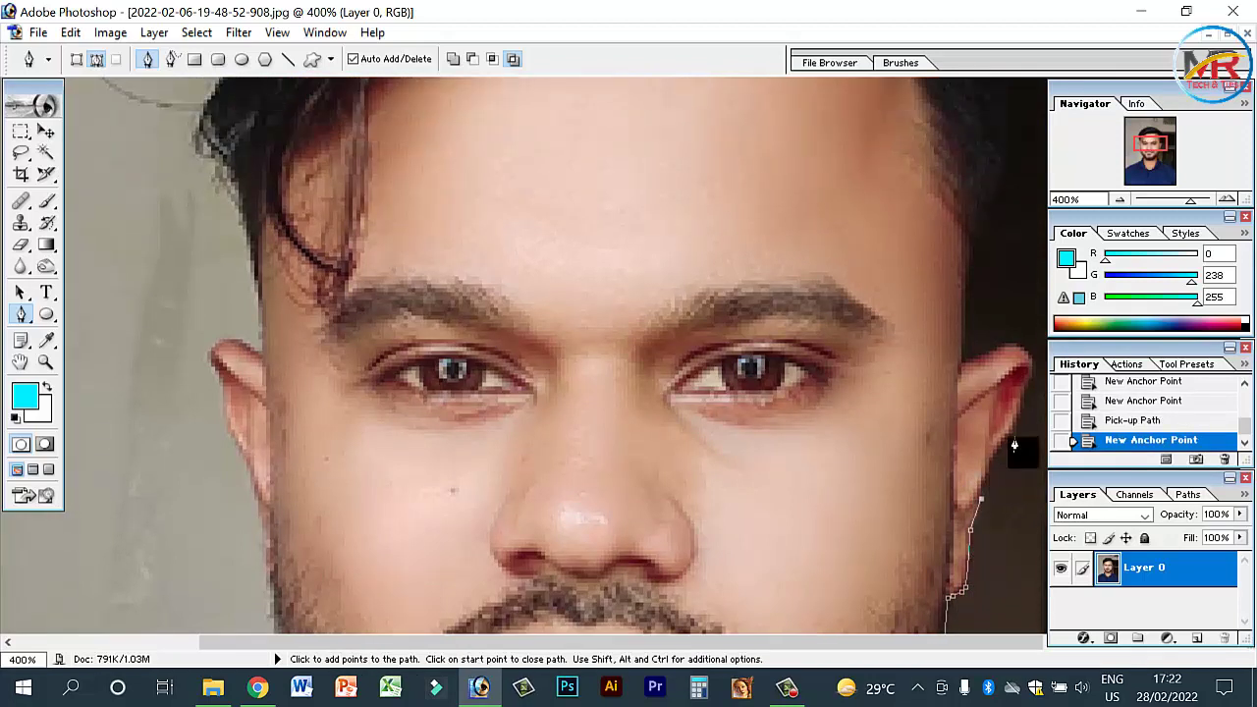
left_click(1022, 432)
left_click(1031, 384)
- Trace around the ear edge and up the hair, undoing the last segment above the ear
scroll(1038, 392, "up", 1)
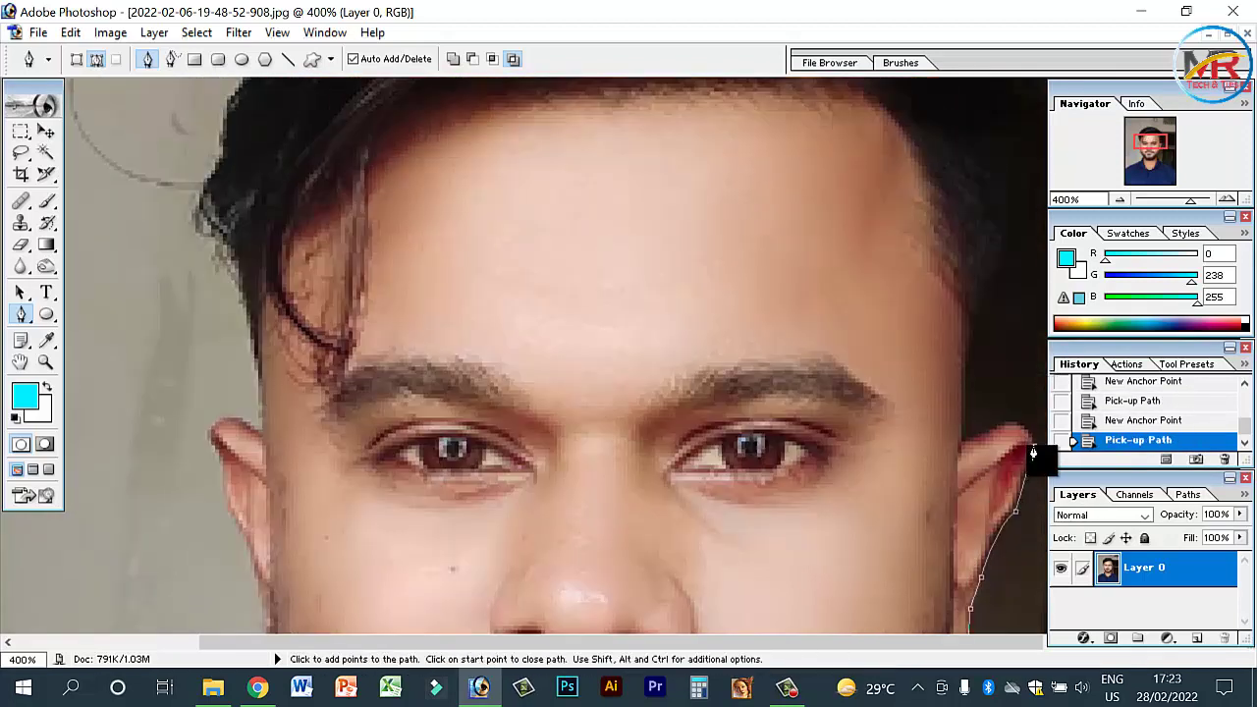
left_click(966, 440)
left_click(959, 472)
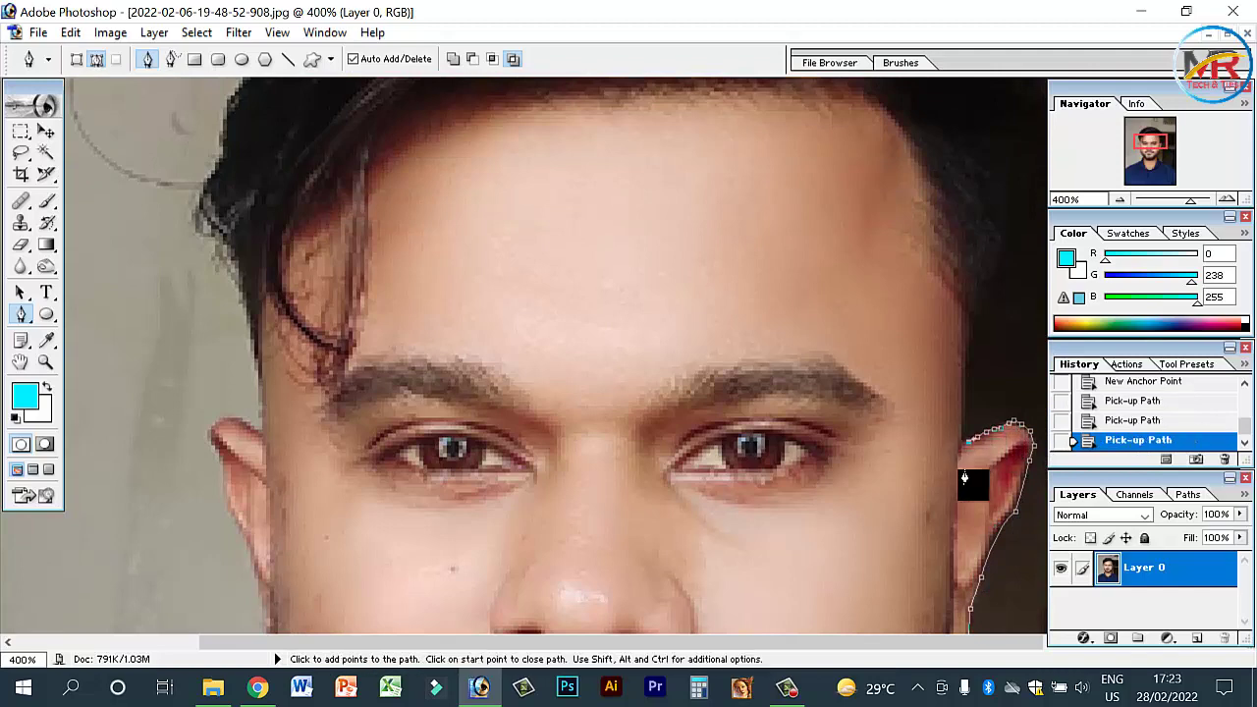
left_click(961, 438)
scroll(990, 491, "up", 1)
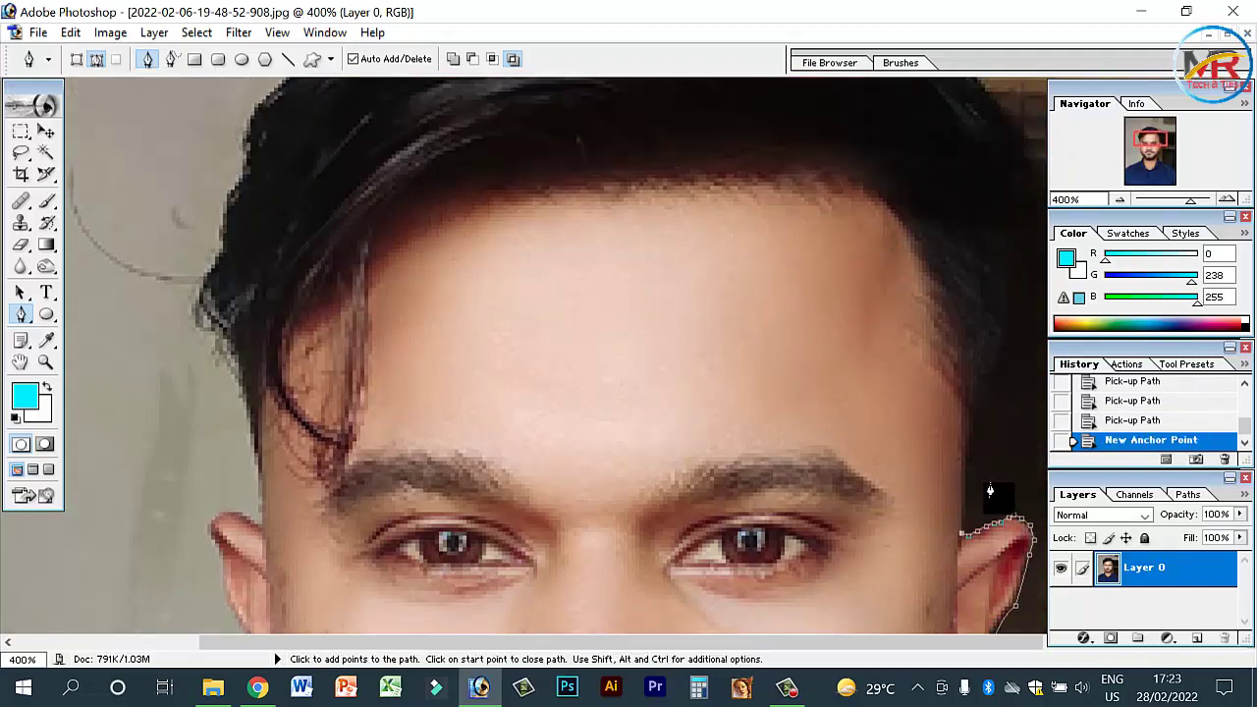
left_click(994, 390)
scroll(991, 403, "up", 2)
scroll(994, 356, "down", 1)
left_click(1002, 438)
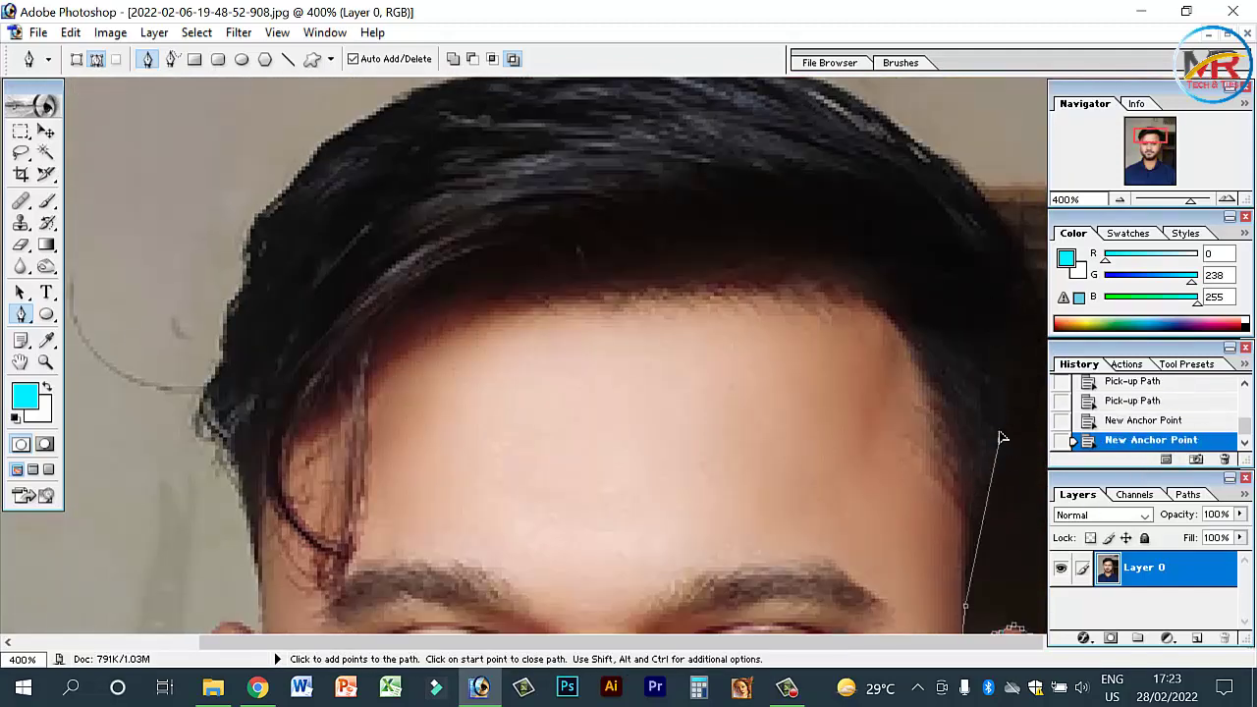
key("ctrl+minus")
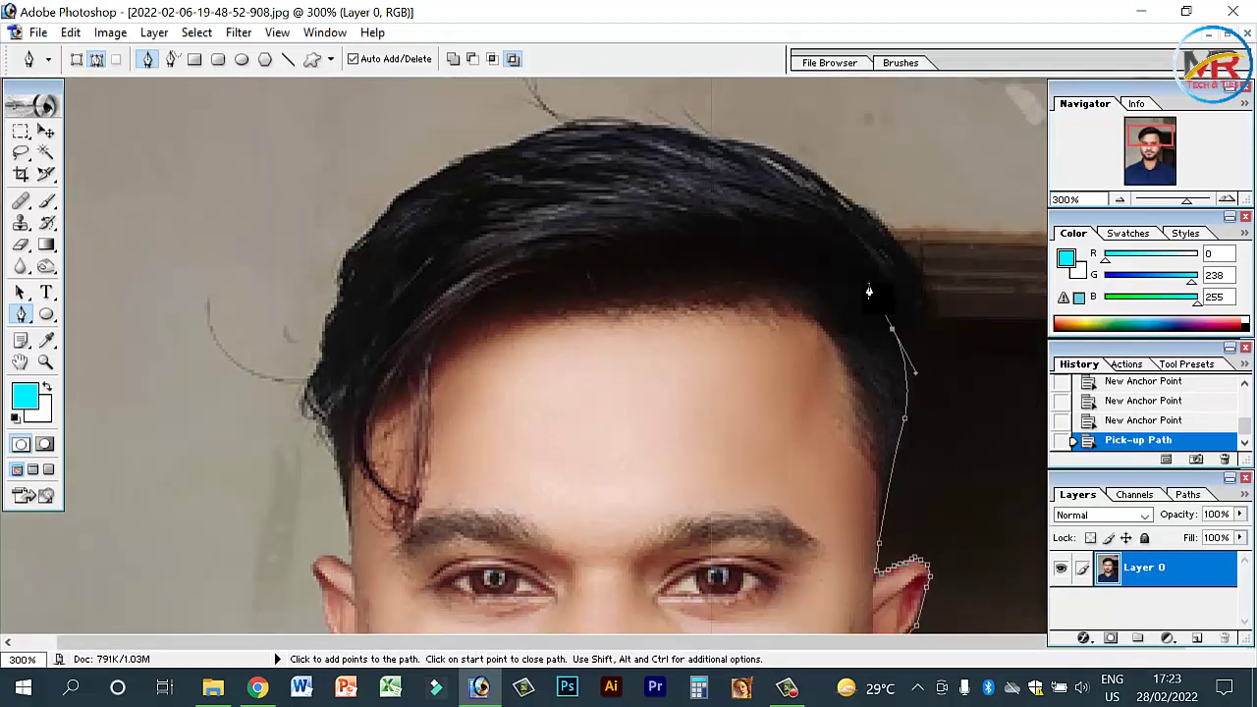
key("ctrl+alt+z")
key("ctrl+alt+z")
- Curve the outline along the hair edge and across the top of the head
left_click_drag(901, 336, 890, 307)
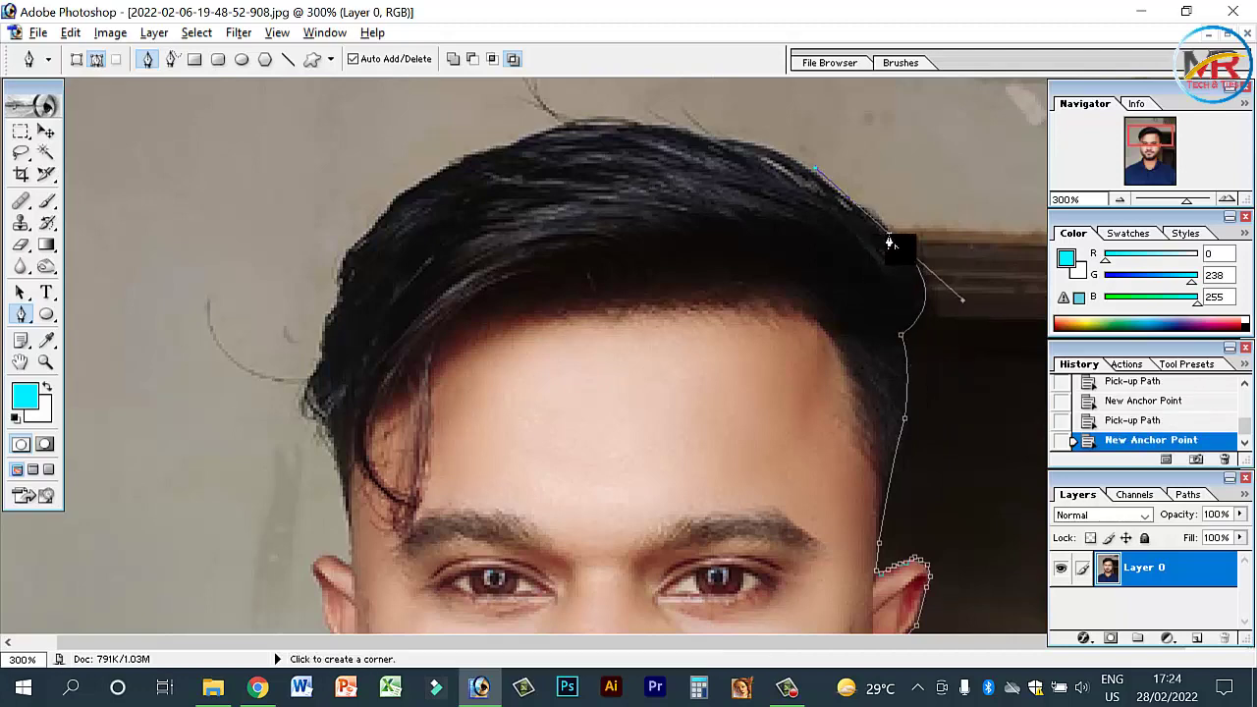
key("ctrl+plus")
key("ctrl+plus")
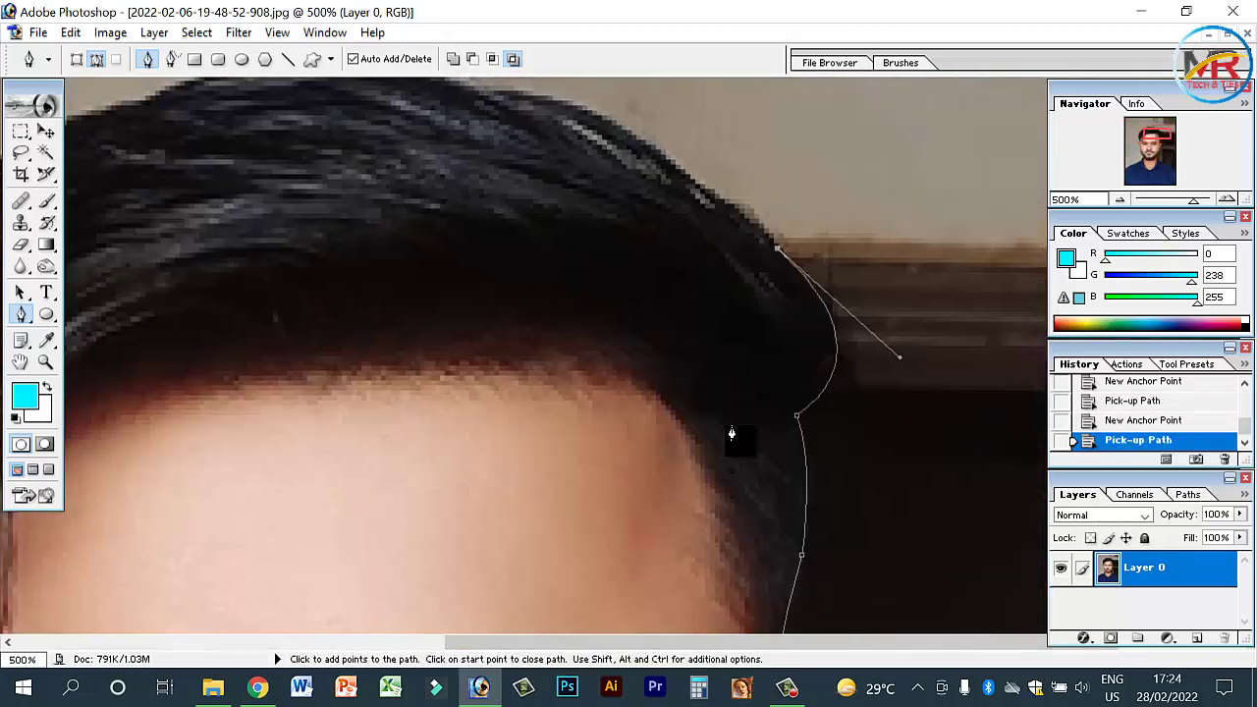
left_click_drag(775, 247, 691, 185)
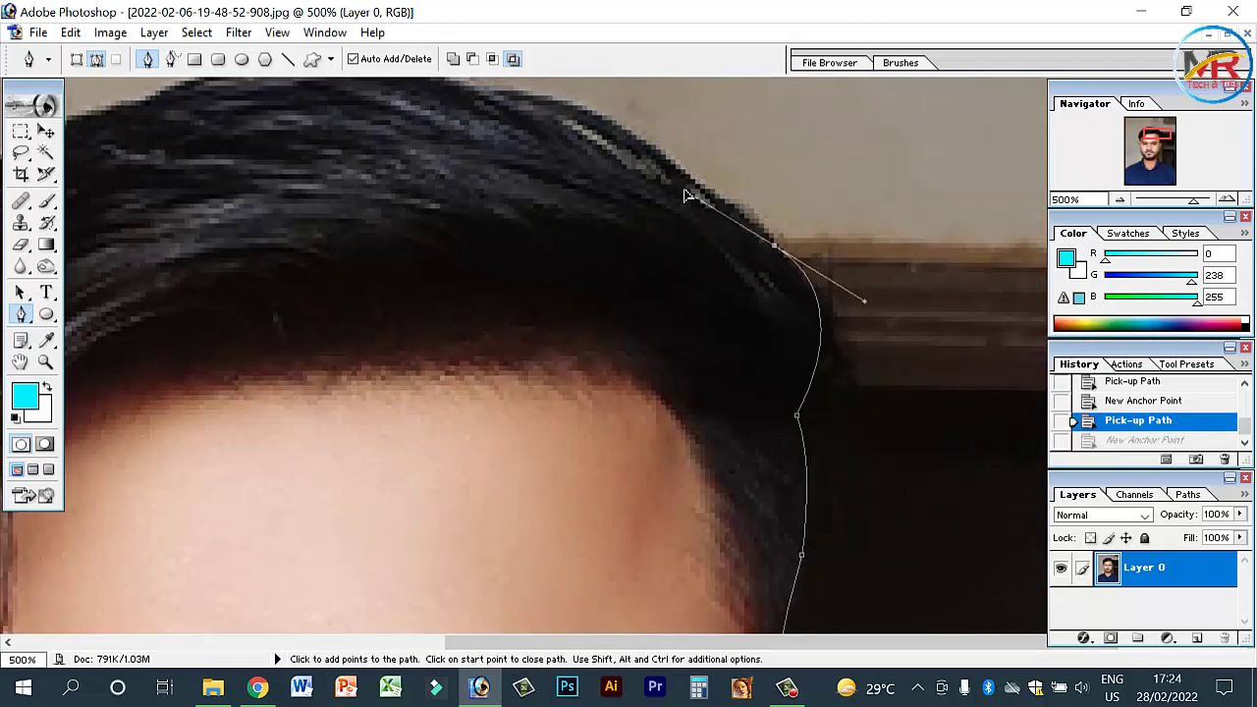
scroll(768, 252, "up", 2)
scroll(645, 289, "up", 1)
left_click_drag(489, 213, 464, 214)
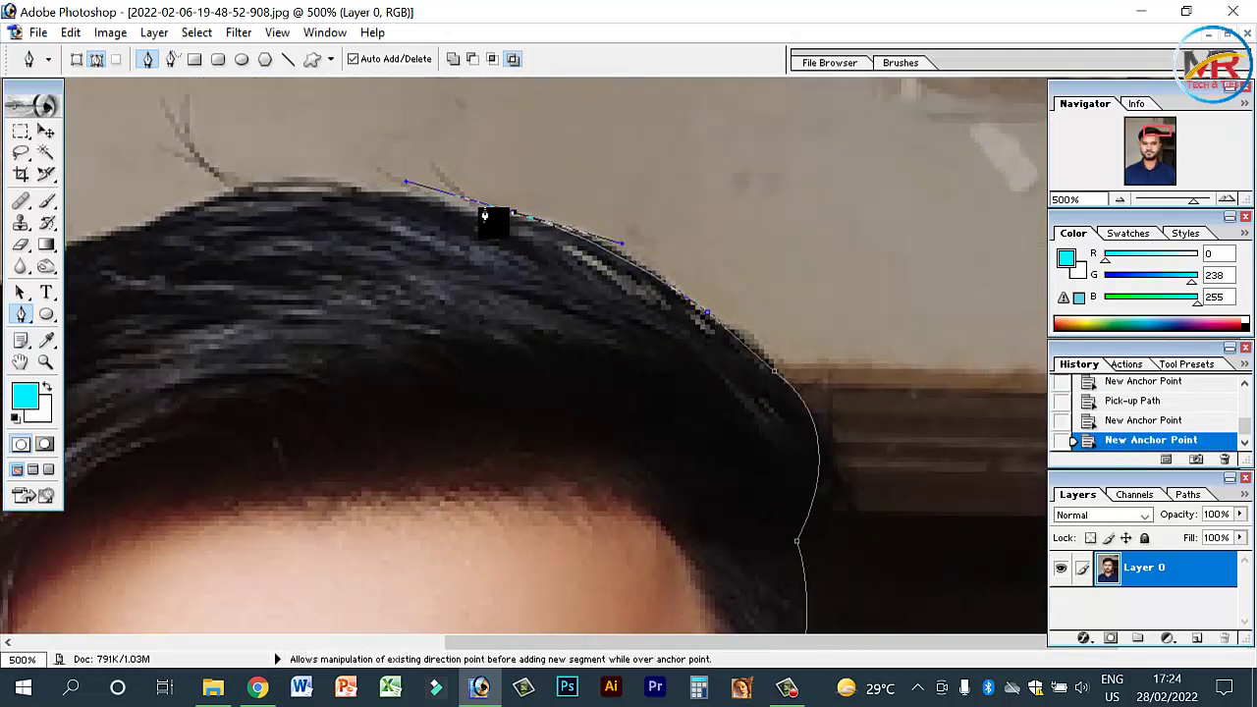
left_click_drag(254, 185, 147, 231)
scroll(590, 348, "left", 5)
- Bring the outline down the left side of the hair to the left temple
left_click(447, 257)
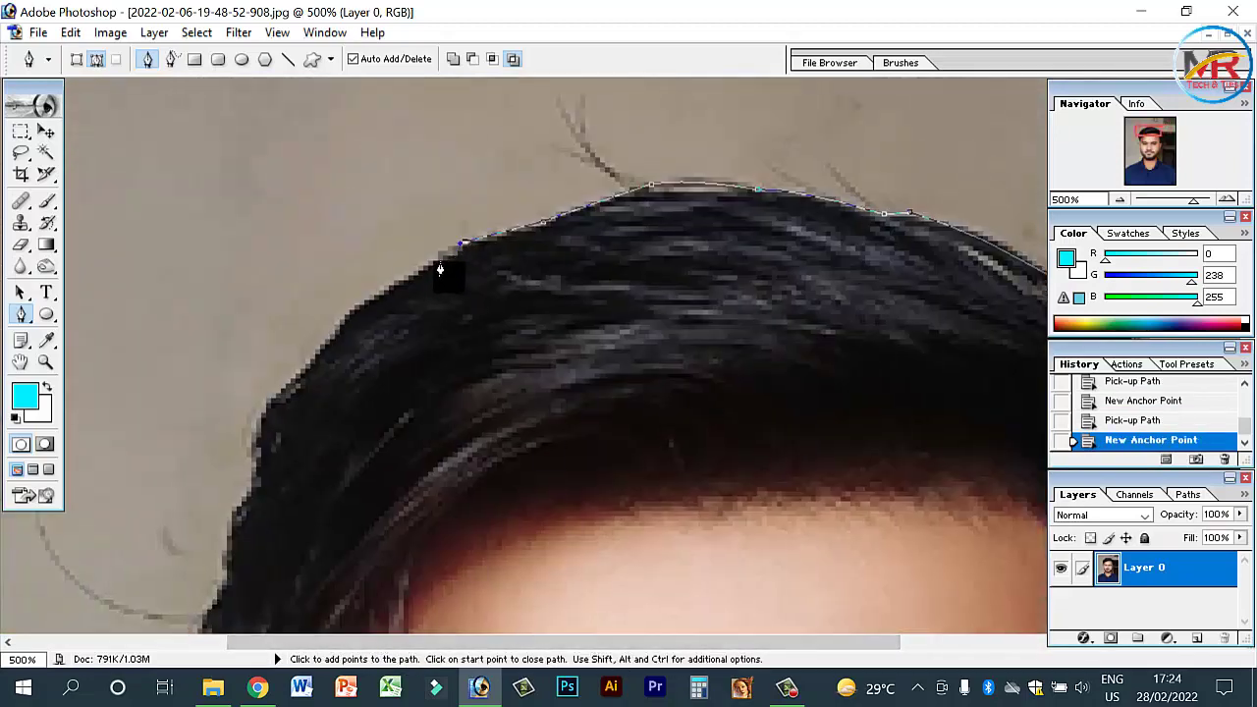
left_click_drag(256, 408, 261, 484)
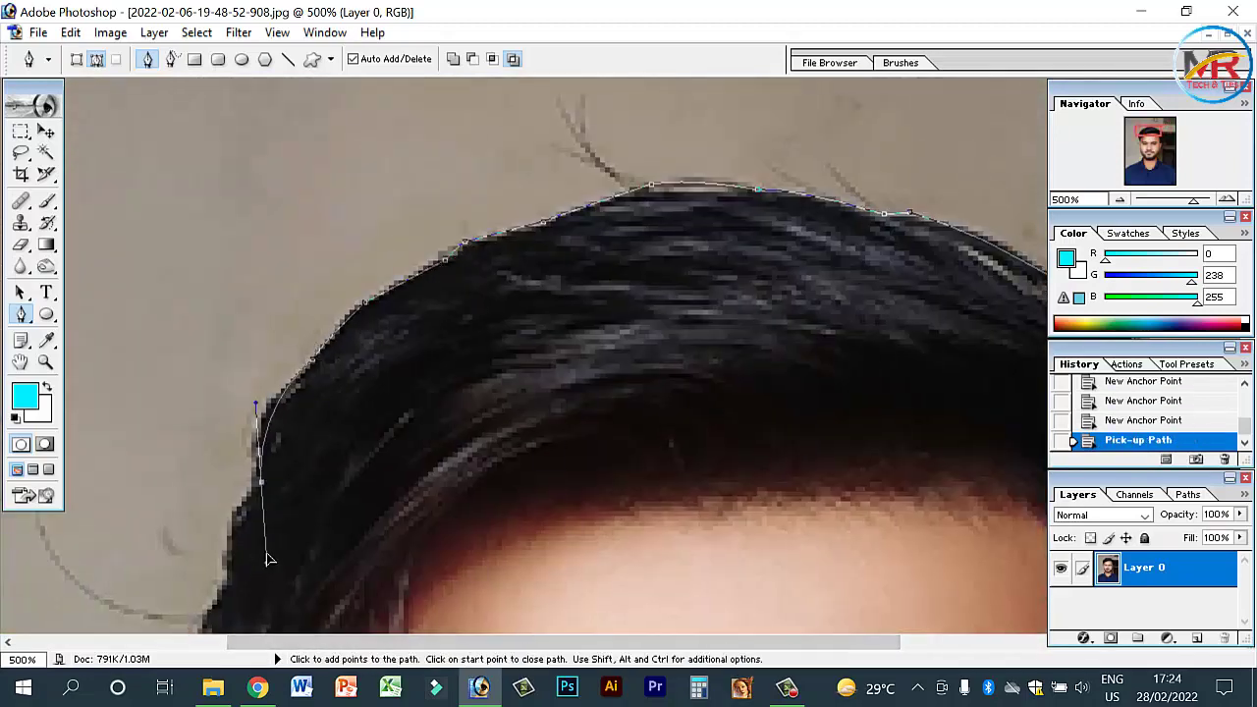
scroll(303, 468, "down", 3)
left_click(228, 402)
scroll(236, 422, "down", 2)
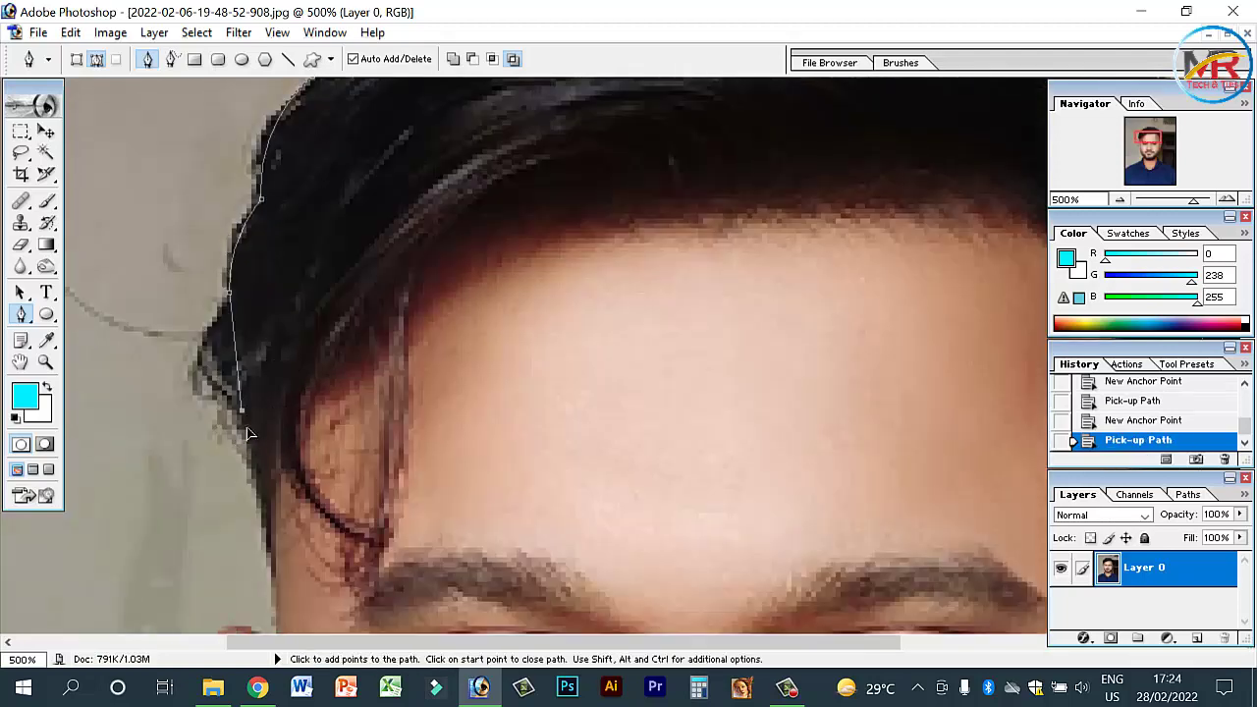
scroll(252, 415, "down", 2)
left_click(272, 423)
scroll(275, 428, "down", 2)
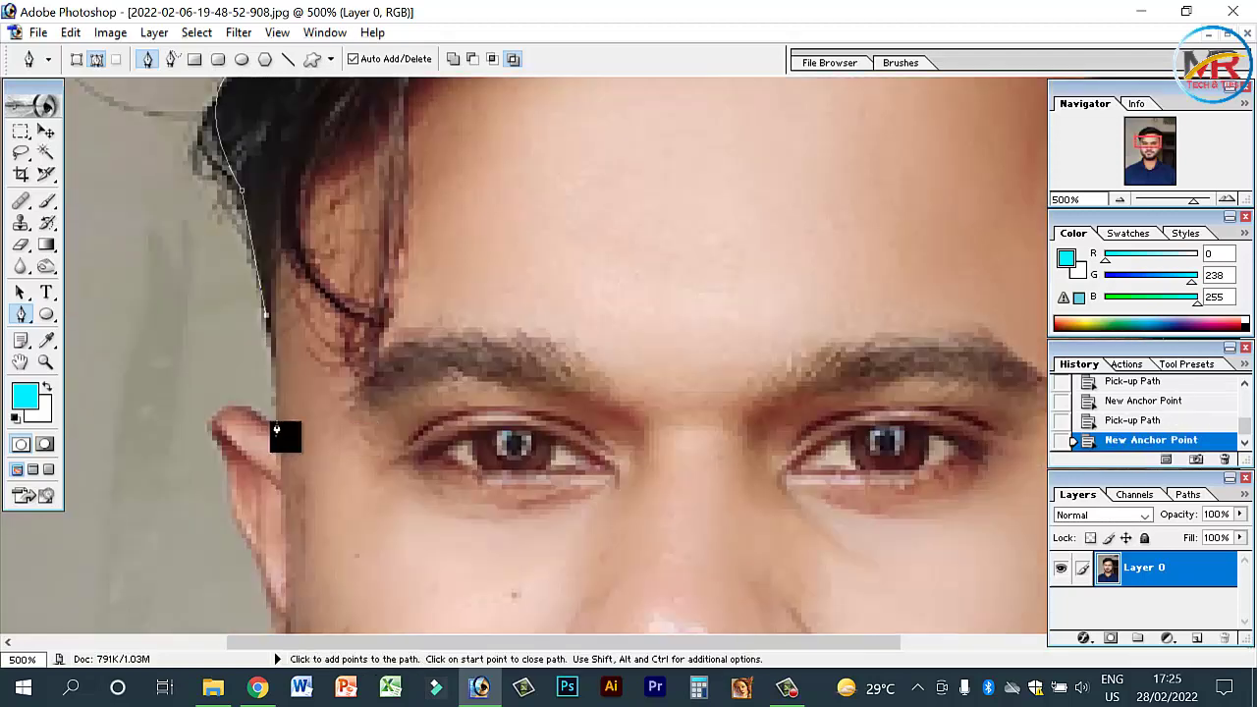
- Trace the path down the left ear and along the cheek edge
left_click(245, 408)
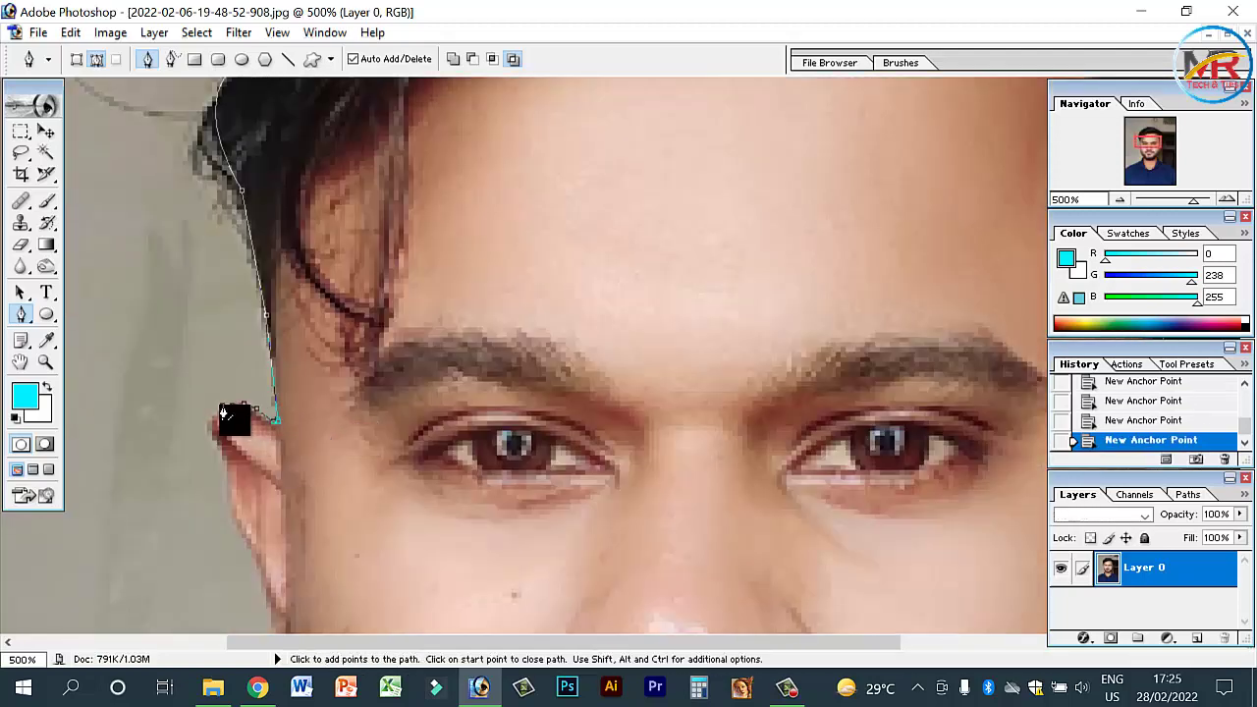
left_click(224, 467)
left_click(229, 515)
scroll(279, 467, "down", 2)
left_click(253, 408)
scroll(265, 422, "down", 1)
left_click(271, 372)
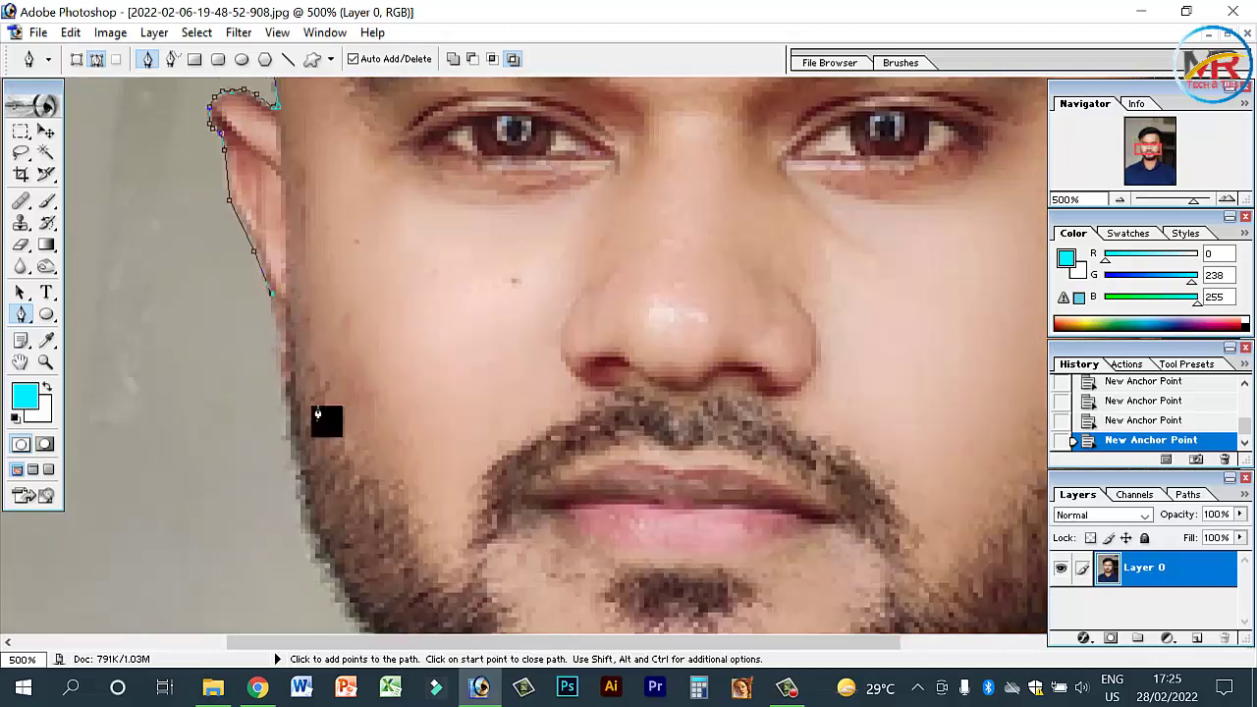
scroll(325, 420, "down", 1)
left_click(278, 347)
scroll(274, 392, "down", 2)
- Continue the path along the jaw toward the collar, undoing one misplaced point
left_click(297, 385)
left_click(324, 418)
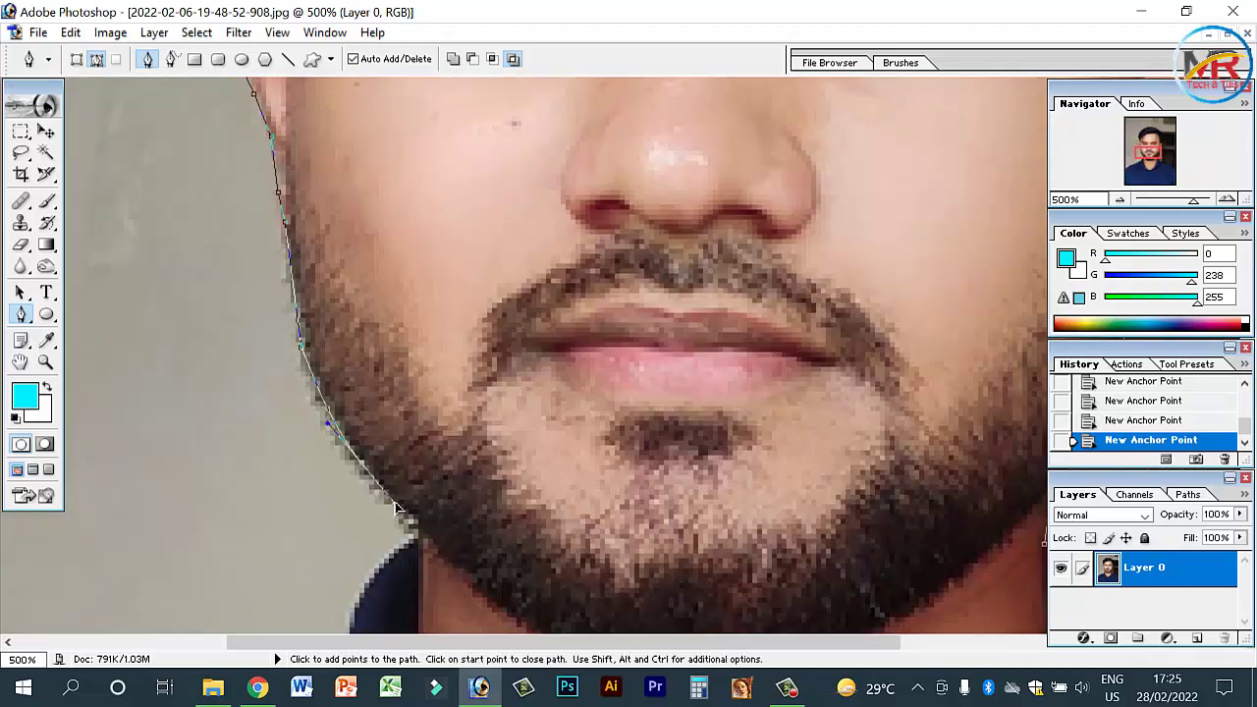
left_click(401, 511)
scroll(362, 471, "down", 2)
left_click(413, 449)
left_click(415, 387)
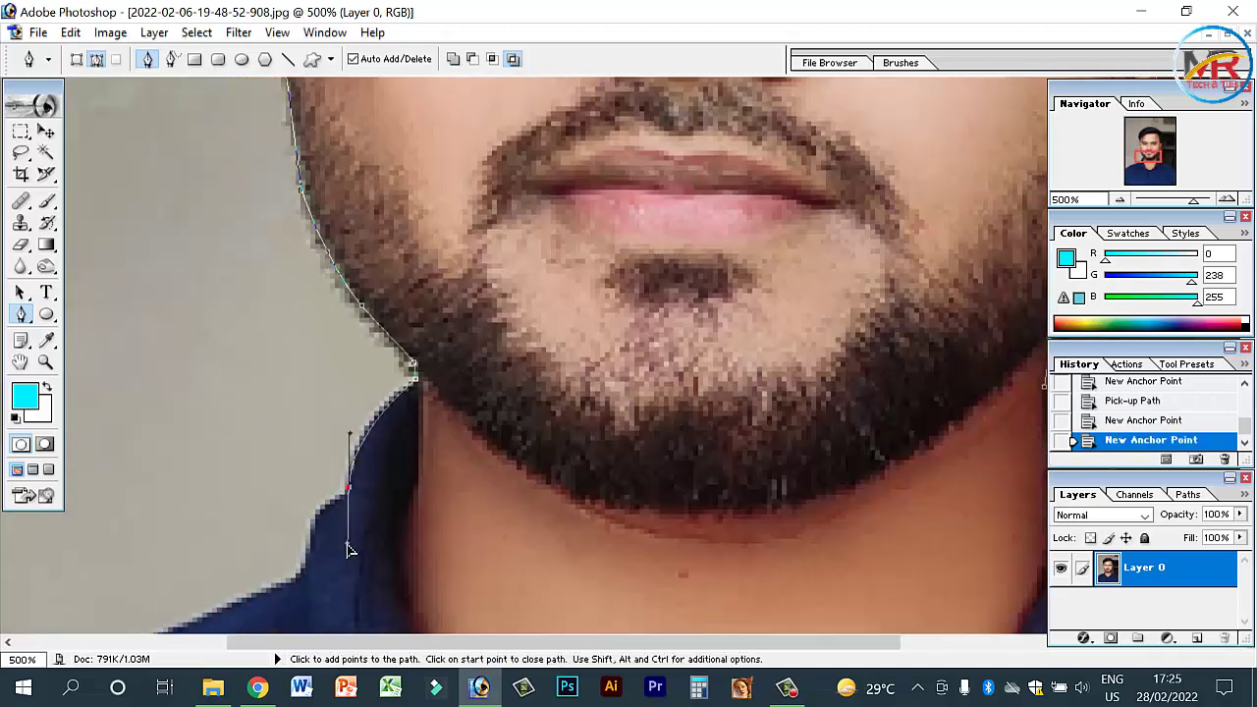
key("ctrl+z")
scroll(378, 499, "down", 1)
left_click_drag(305, 458, 308, 513)
- Add anchors along the collar and left shoulder, zooming out to the whole photo
left_click(305, 470)
scroll(331, 483, "down", 1)
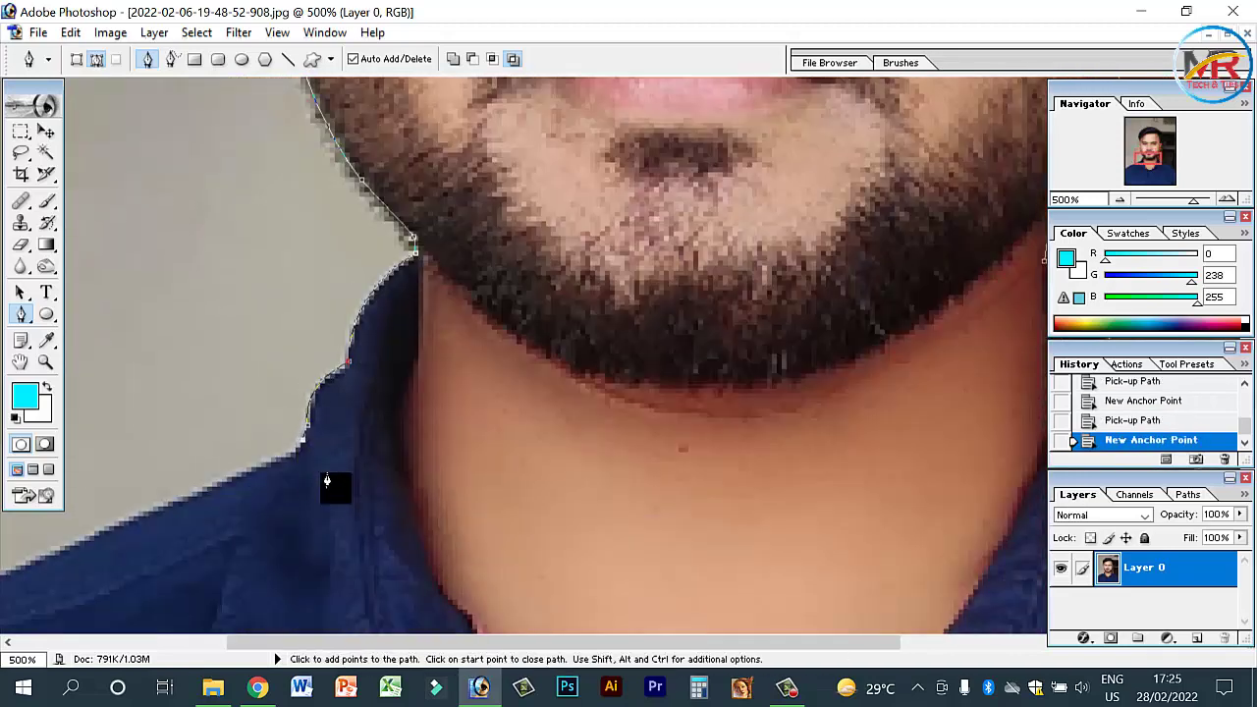
left_click(131, 476)
key("ctrl+minus")
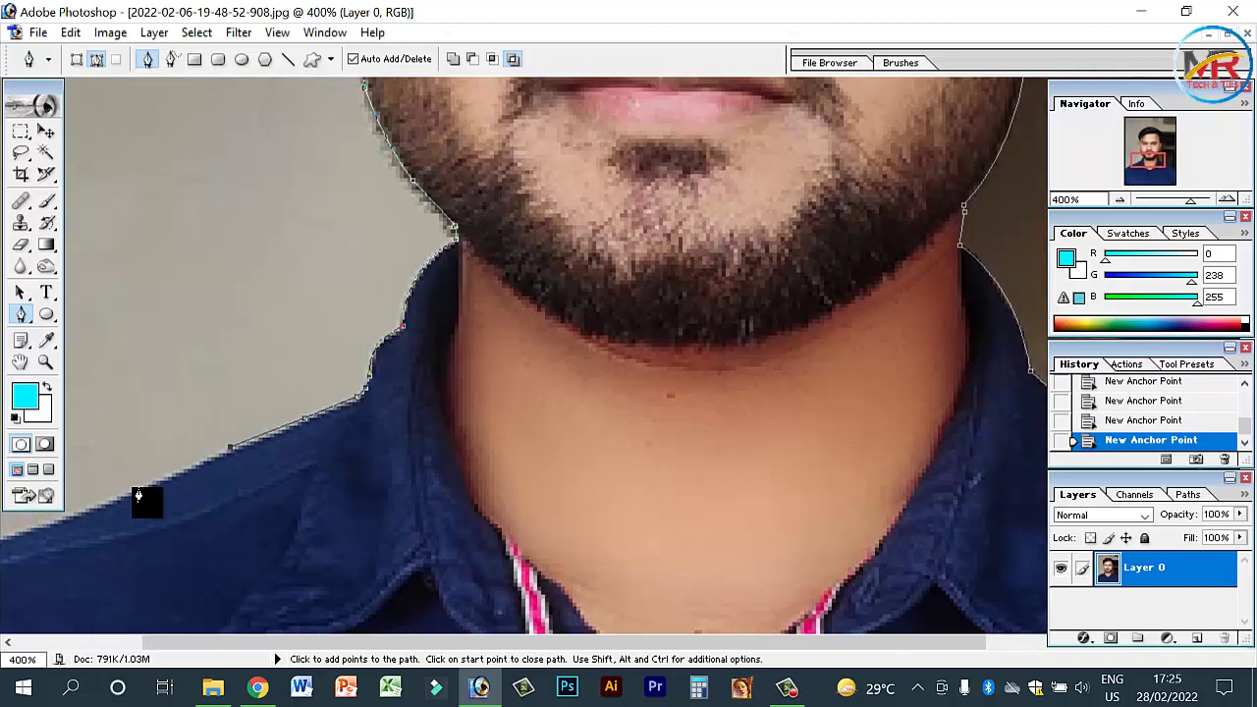
left_click(140, 488)
key("ctrl+minus")
left_click(133, 492)
left_click(87, 513)
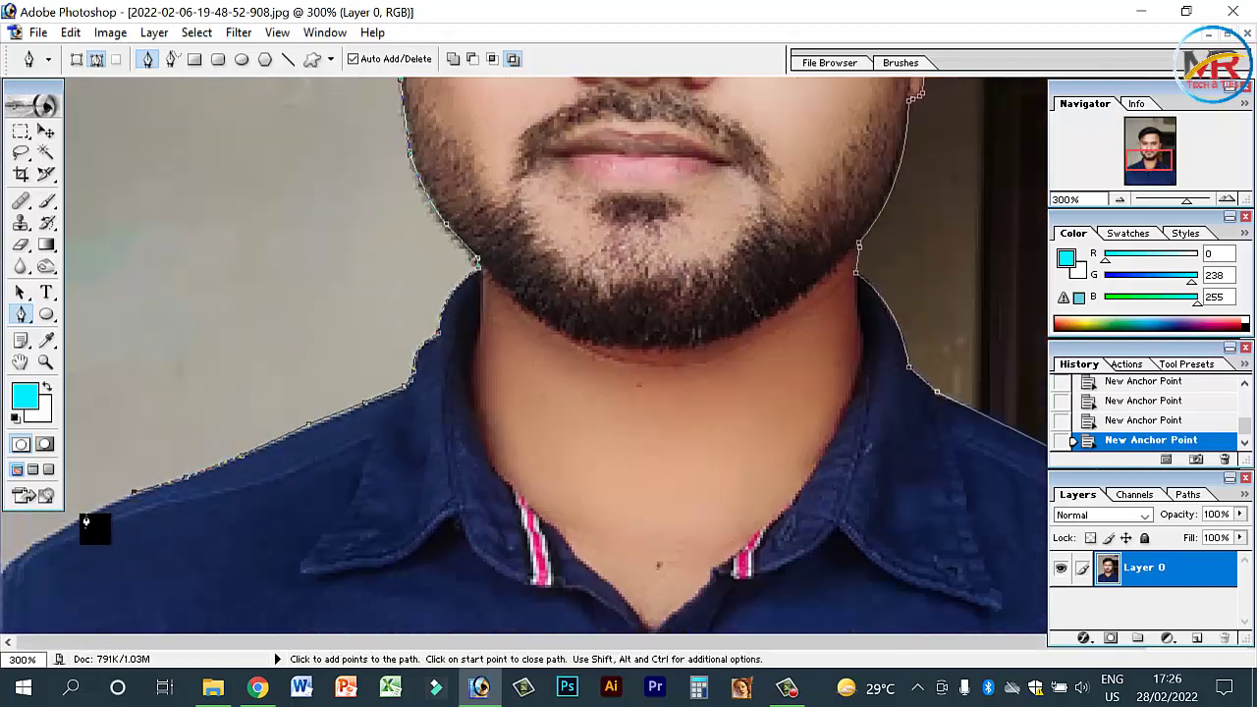
left_click(17, 555)
key("ctrl+minus")
key("ctrl+minus")
key("ctrl+minus")
key("ctrl+minus")
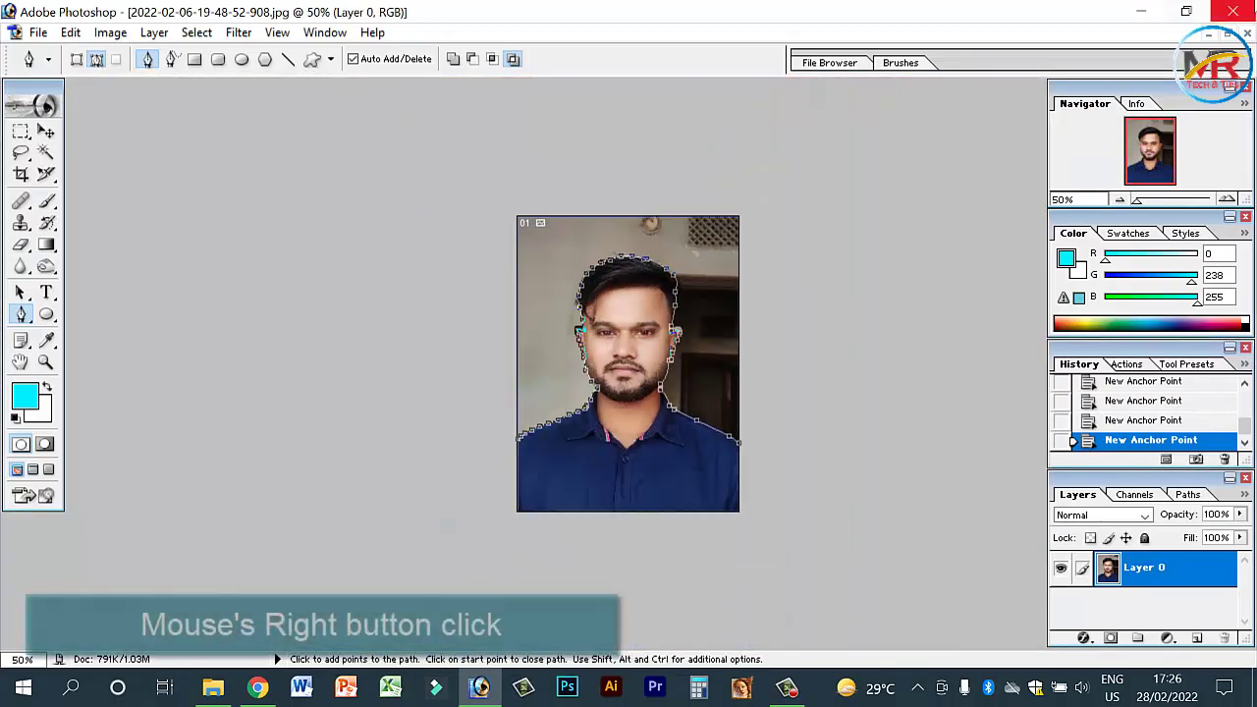
- Loop the path around outside the photo, close it, and convert it to a selection with Feather 1
left_click(456, 441)
left_click(416, 216)
left_click(691, 129)
left_click(896, 498)
left_click(741, 444)
right_click(727, 378)
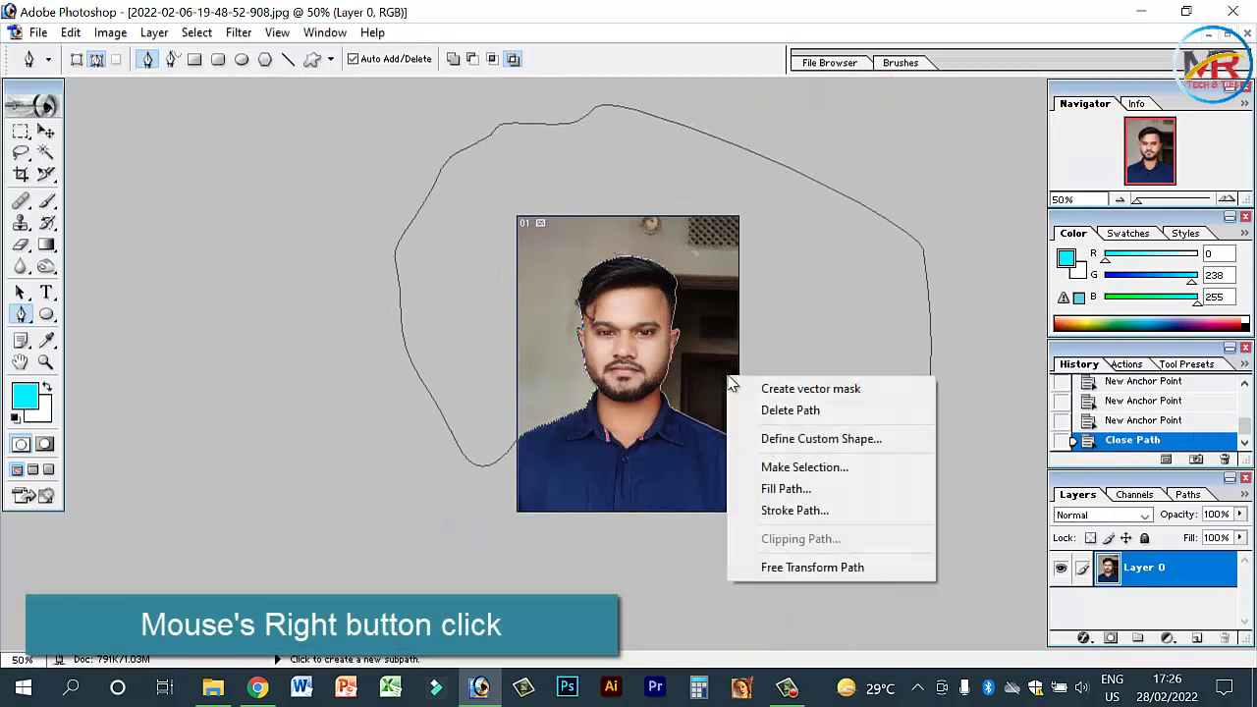
left_click(814, 464)
type("1")
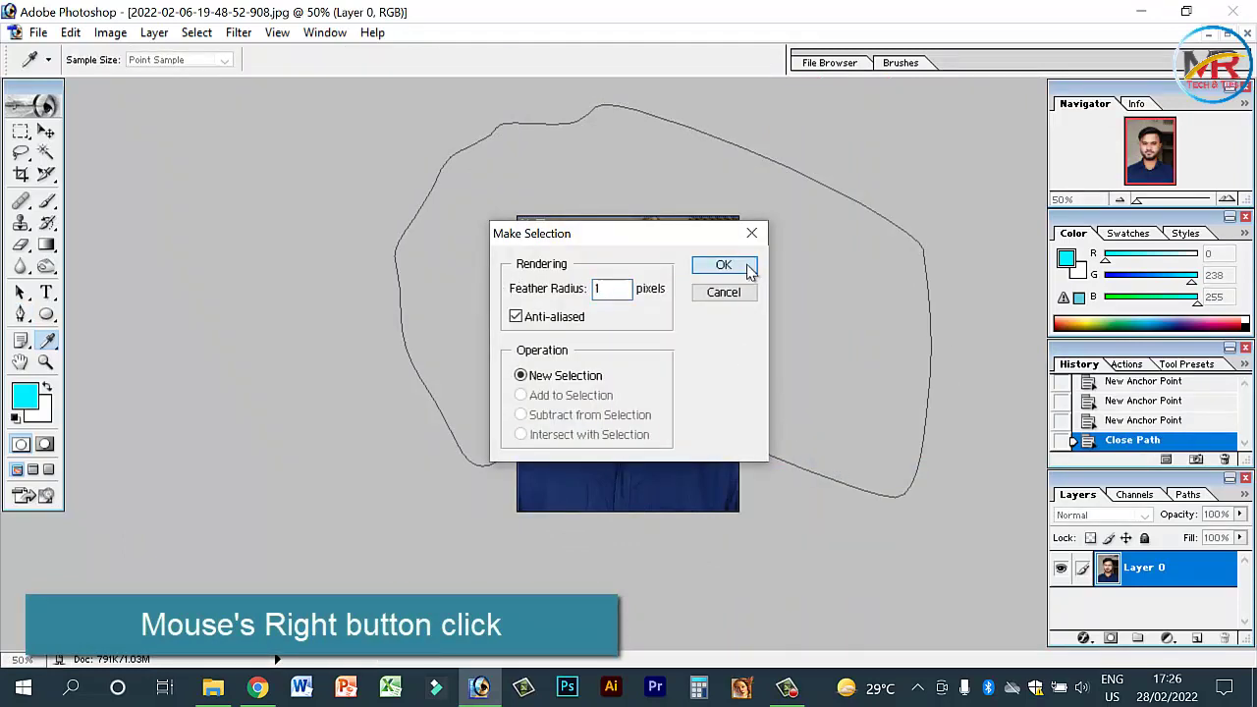
left_click(723, 266)
- Set the foreground colour to blue 00A2FF, test-fill the selection, then undo the fill
left_click(25, 393)
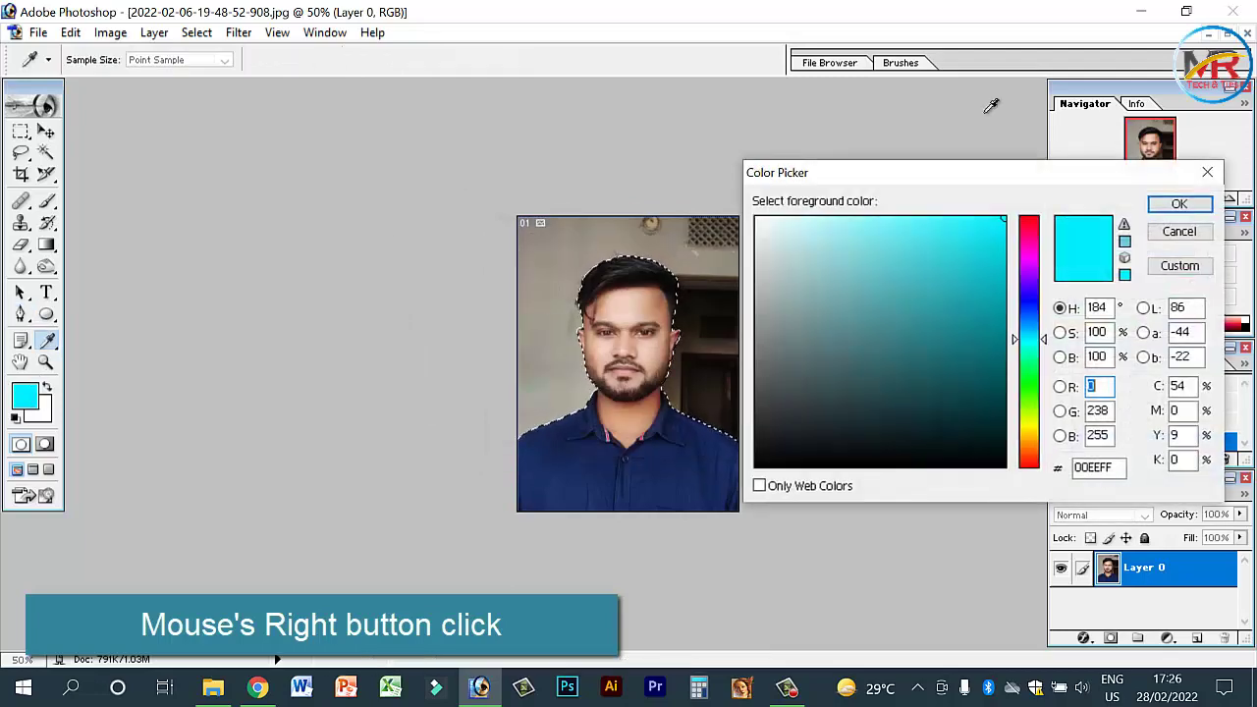
left_click_drag(1029, 336, 1028, 328)
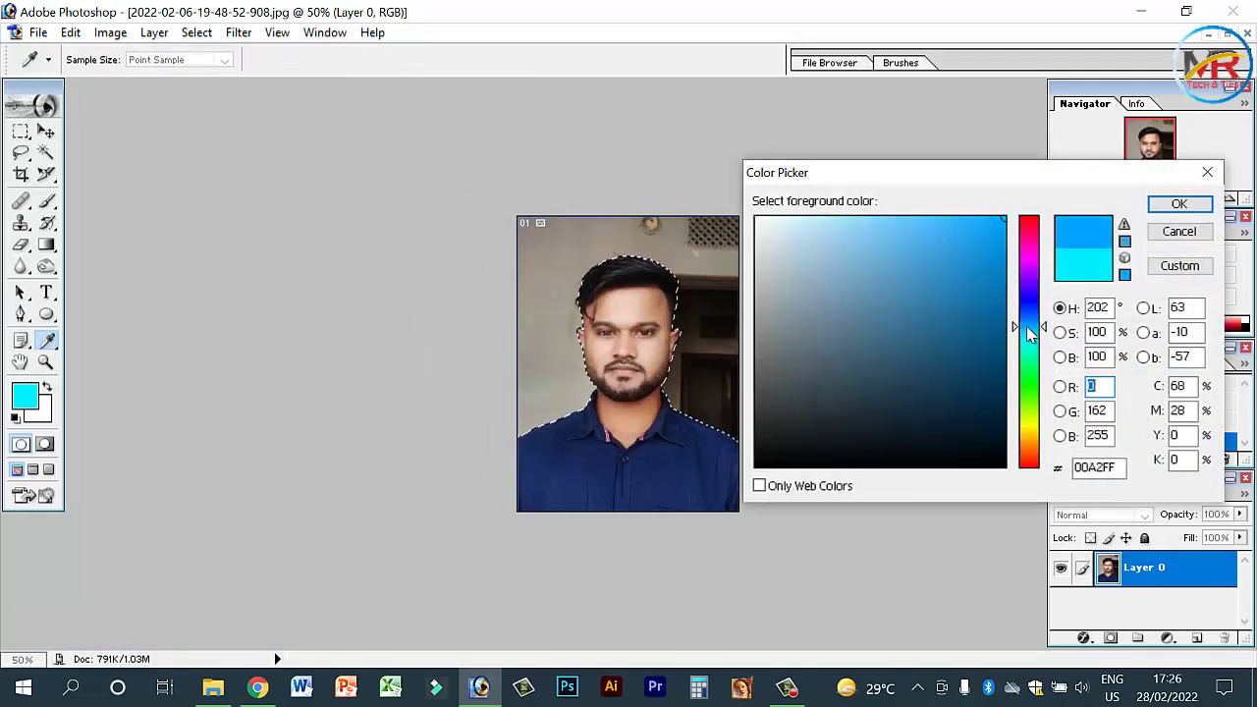
left_click(1185, 201)
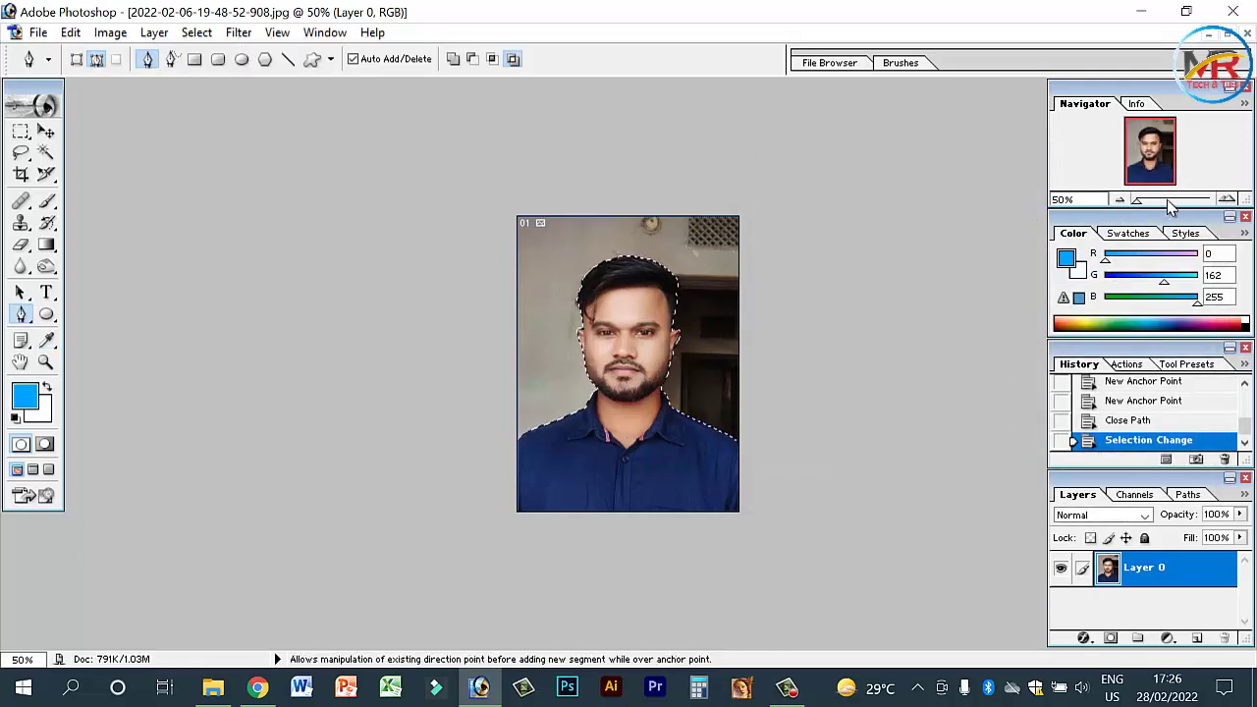
key("alt+BackSpace")
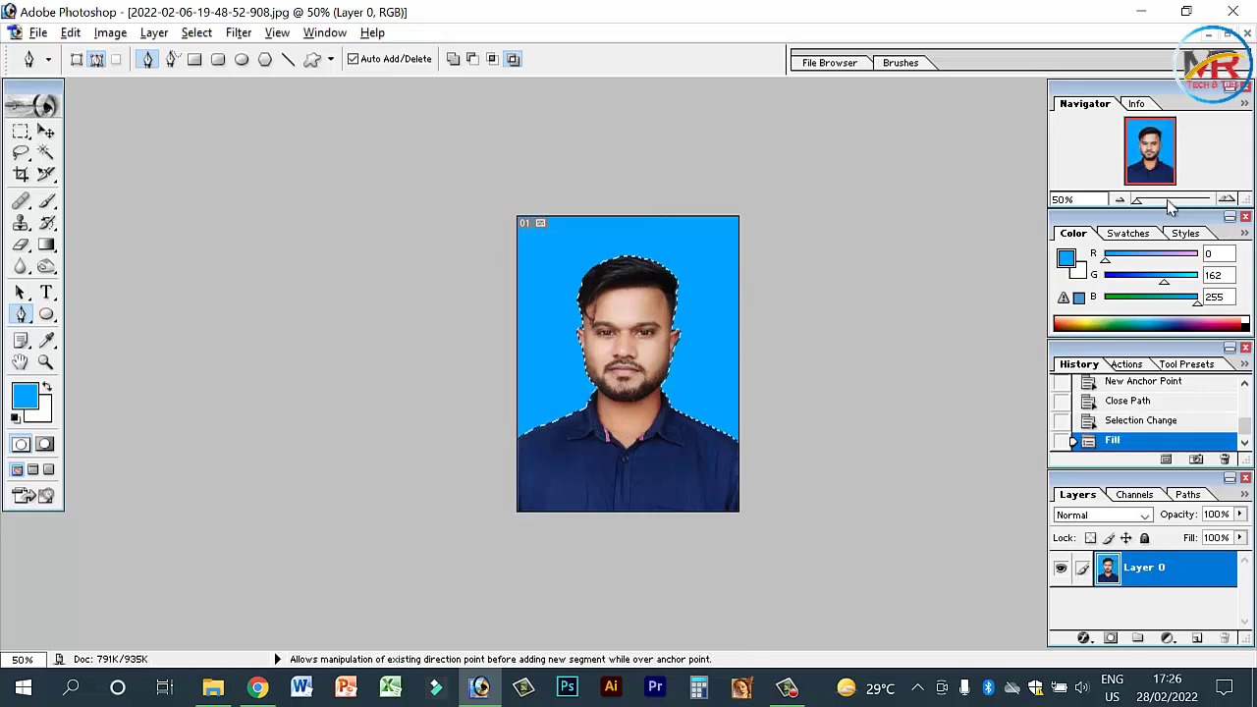
left_click(1169, 205)
key("ctrl+z")
left_click(24, 397)
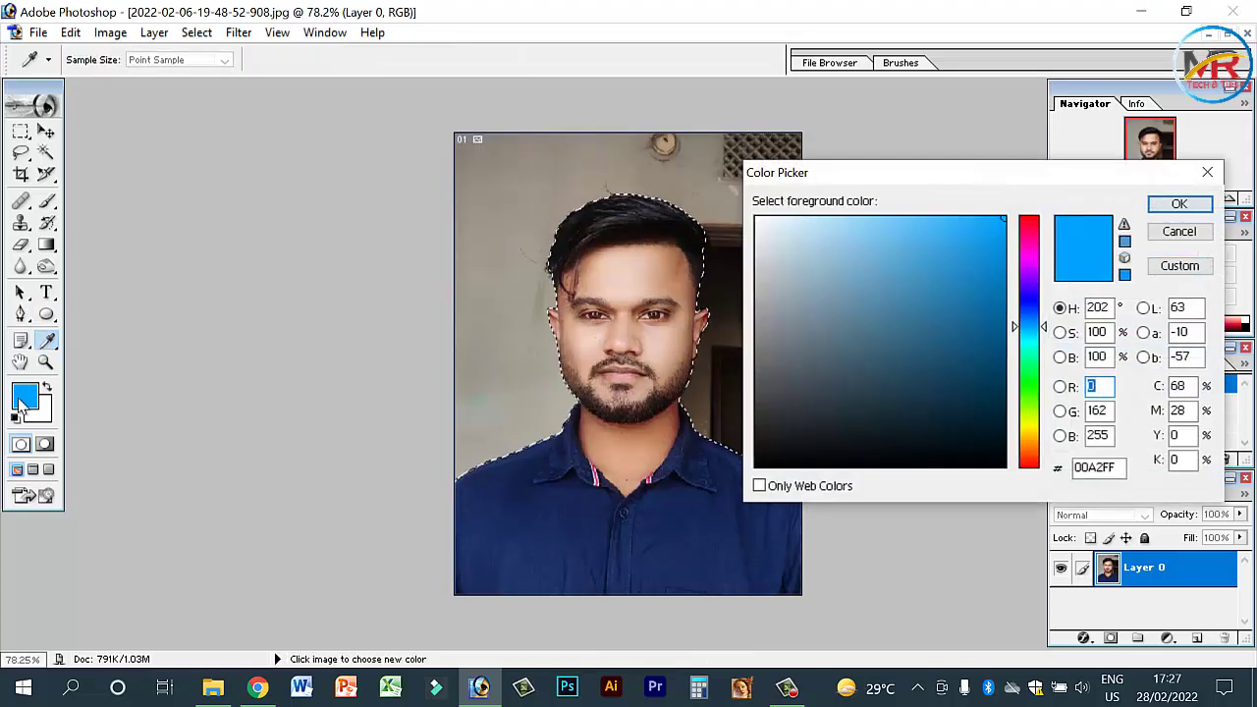
left_click(1180, 204)
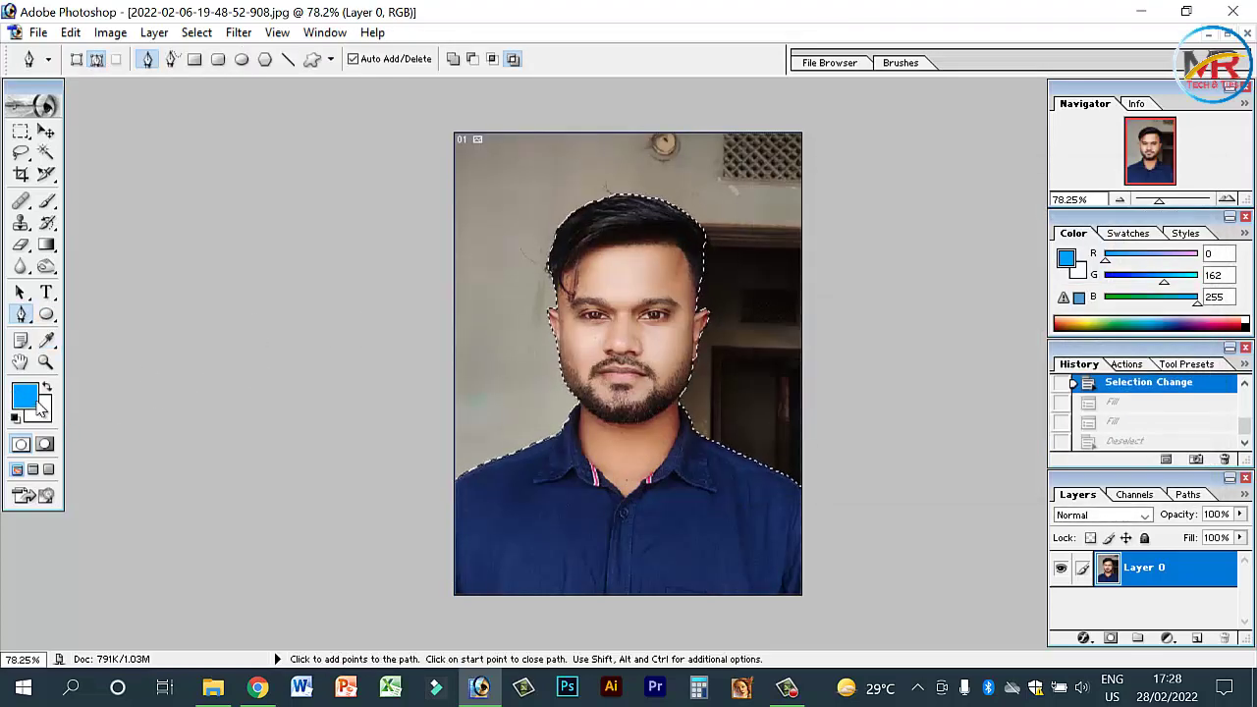
- Set the background colour to a very pale mint-white tint
left_click(40, 413)
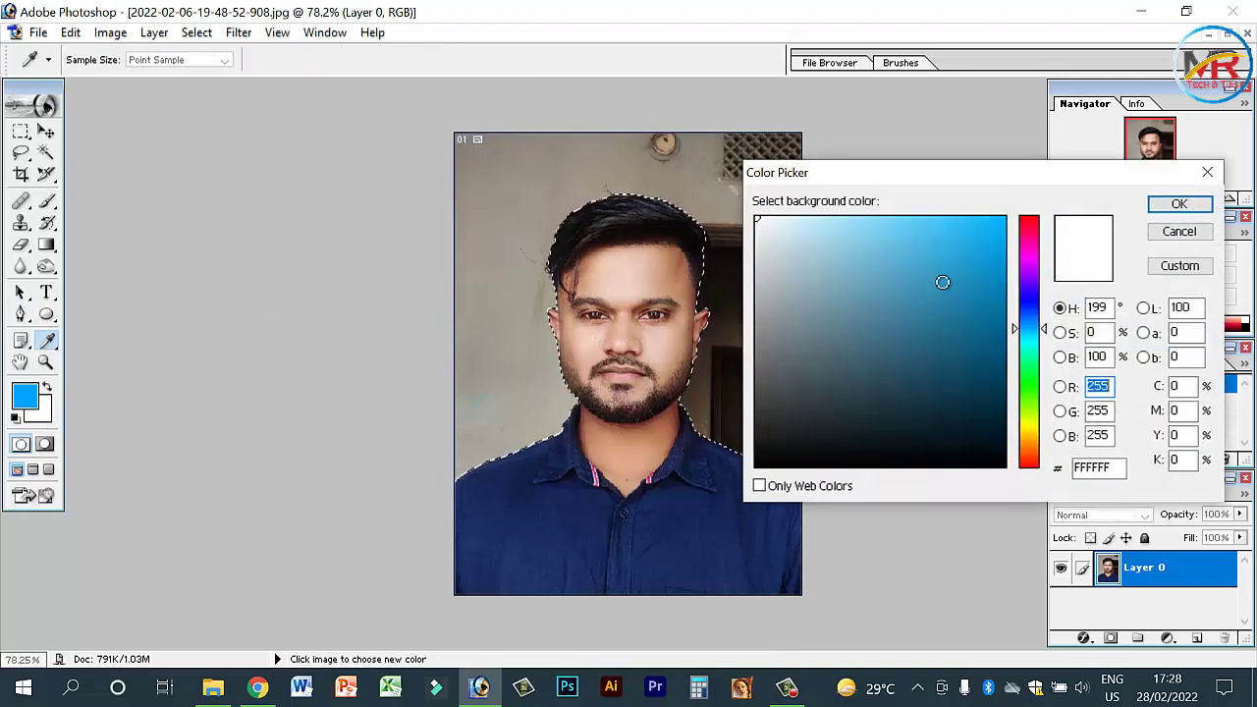
left_click(1028, 348)
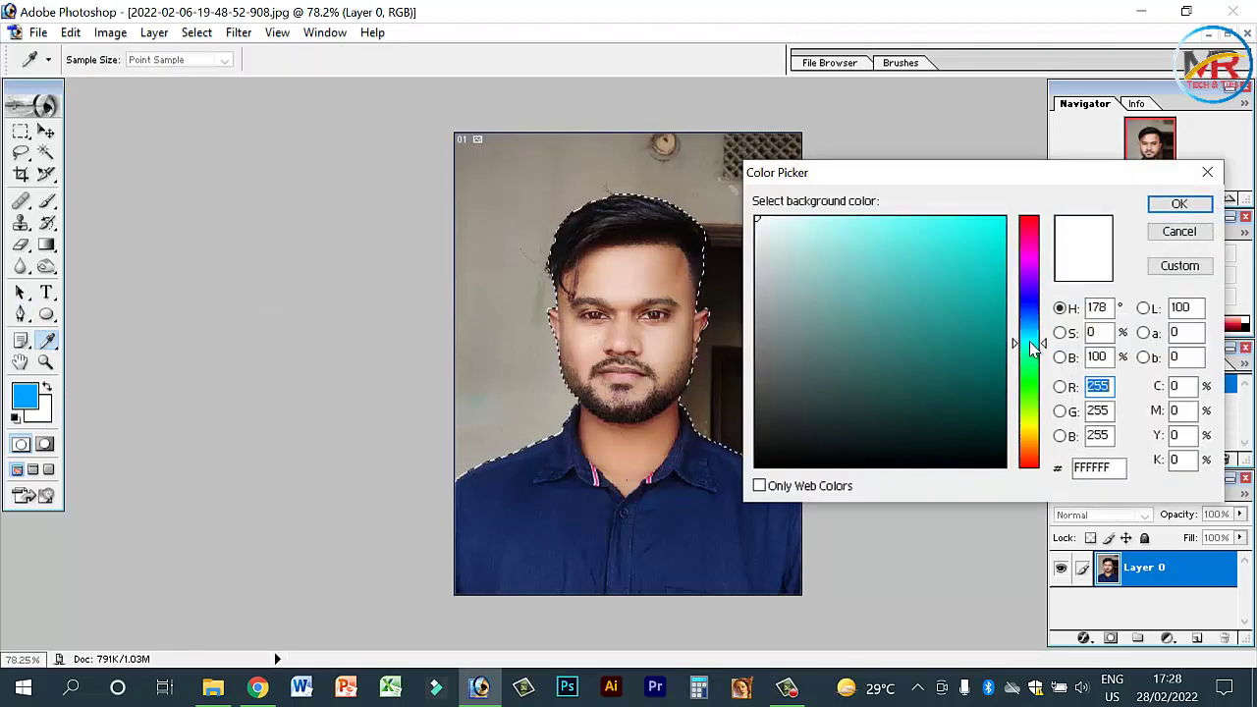
left_click_drag(1032, 348, 1032, 338)
left_click(1029, 351)
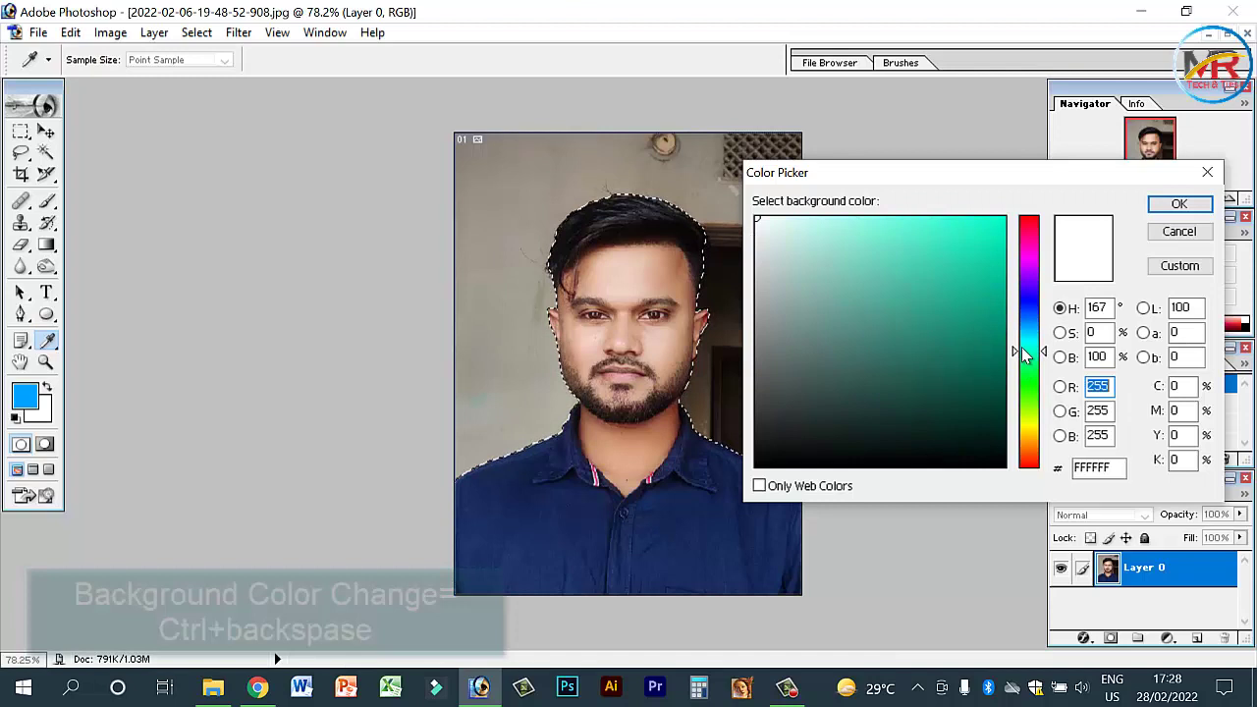
left_click(785, 227)
left_click_drag(783, 223, 779, 223)
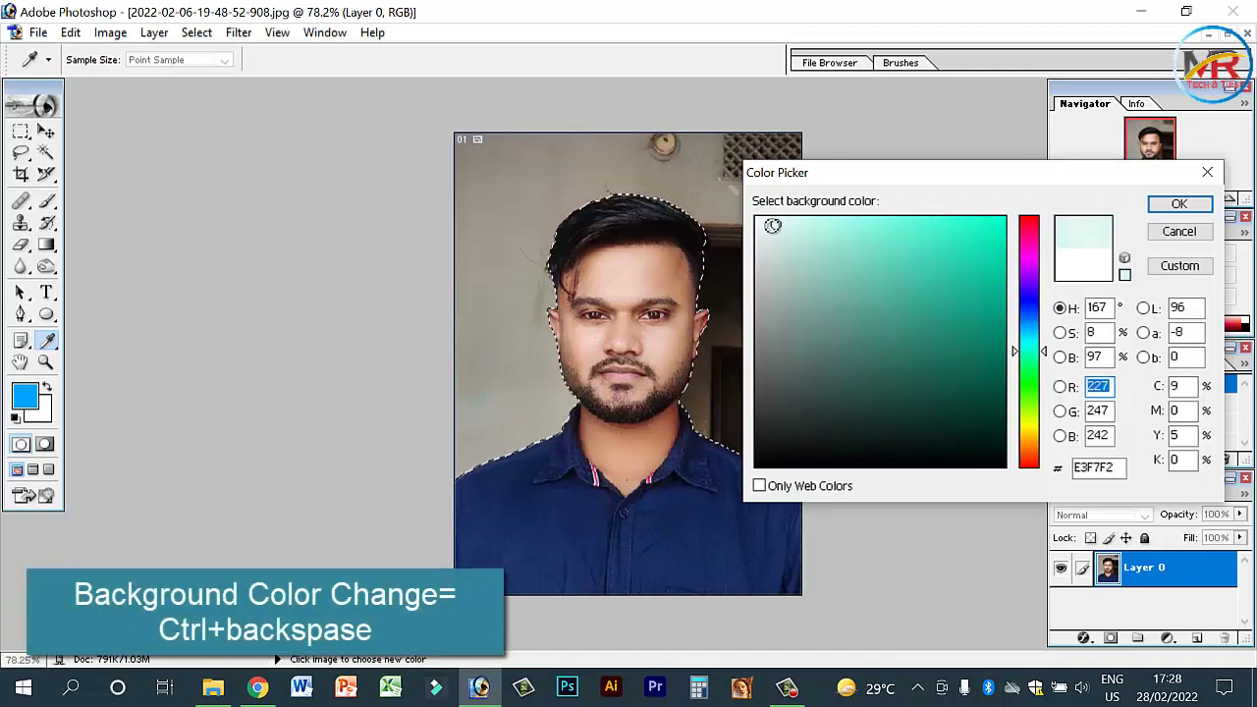
left_click(1180, 203)
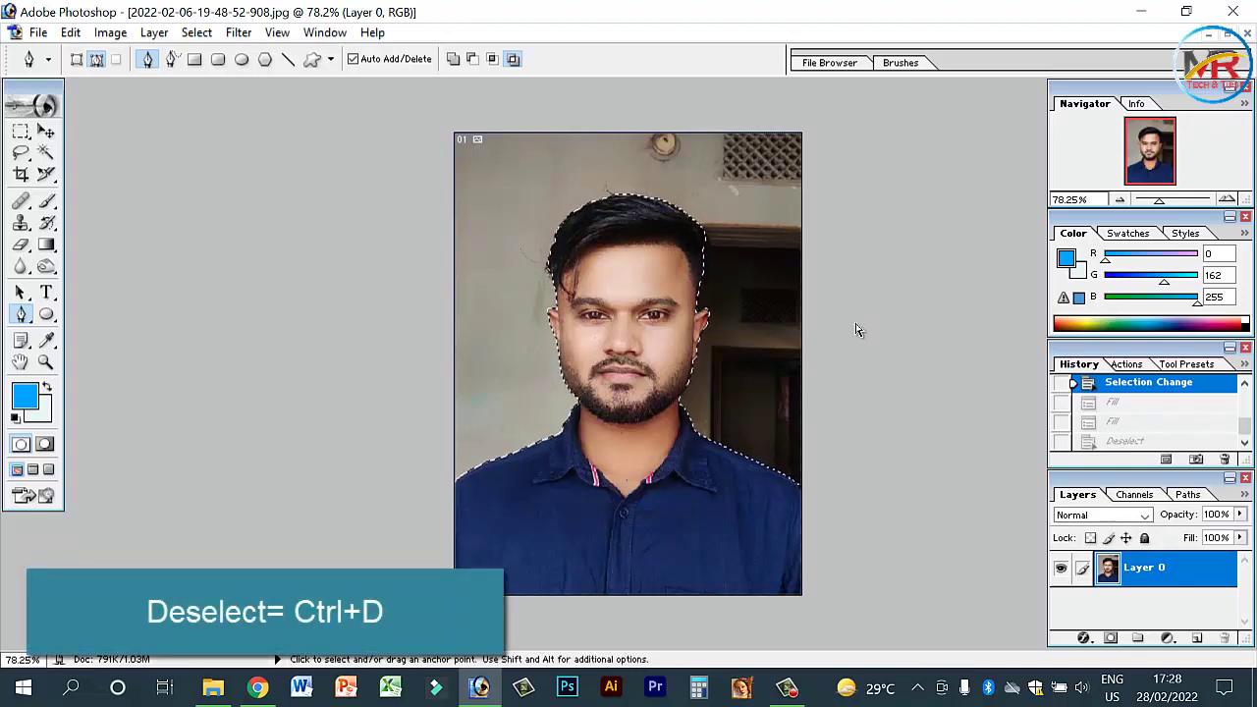
- Fill the selected background with the pale colour and deselect
key("ctrl+BackSpace")
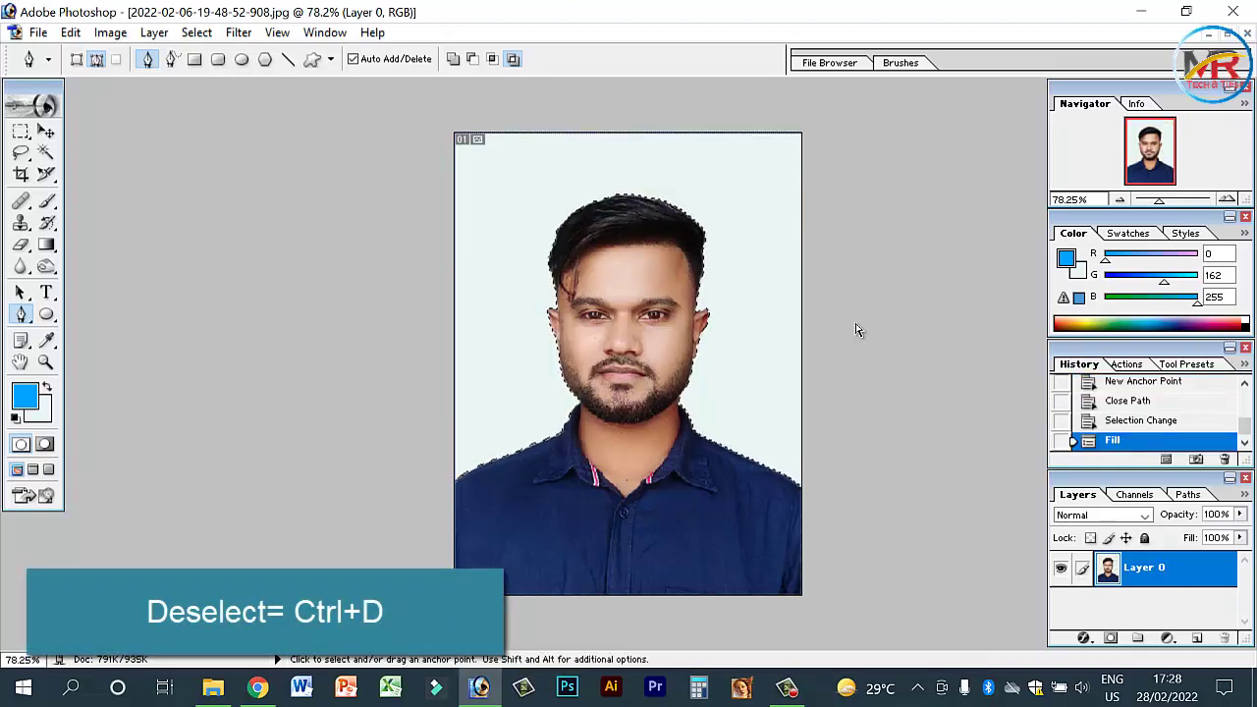
key("ctrl+BackSpace")
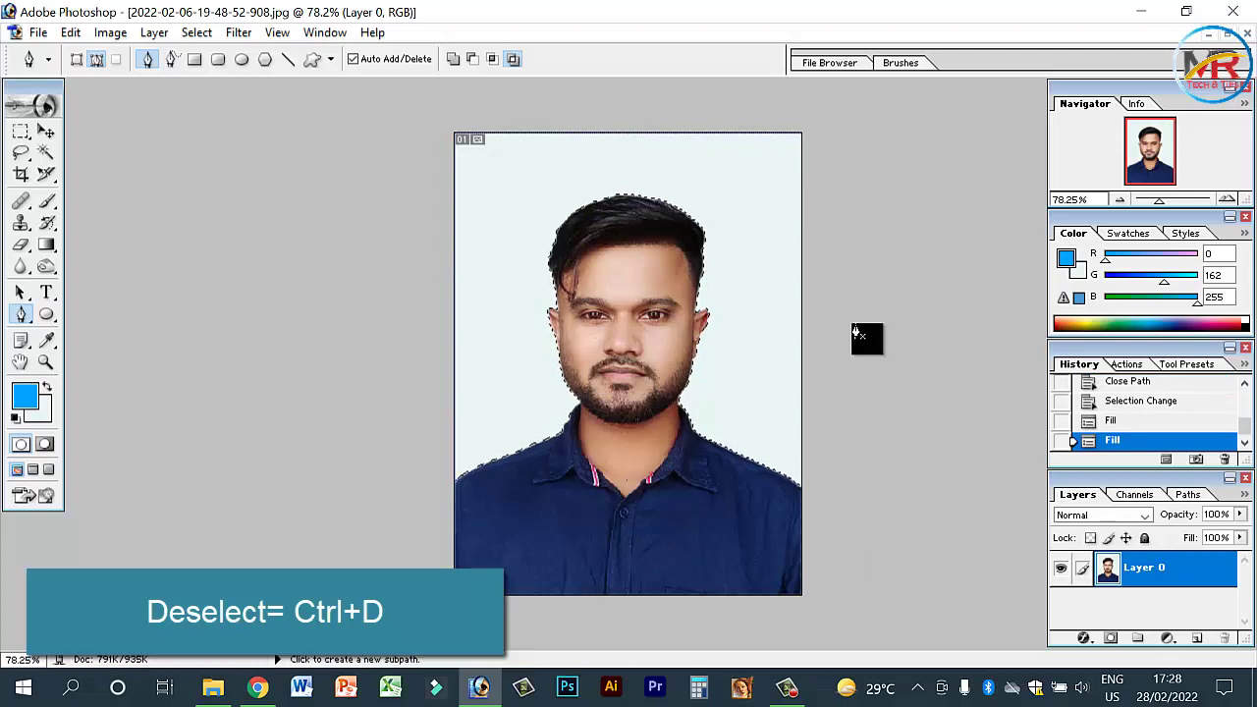
key("ctrl+d")
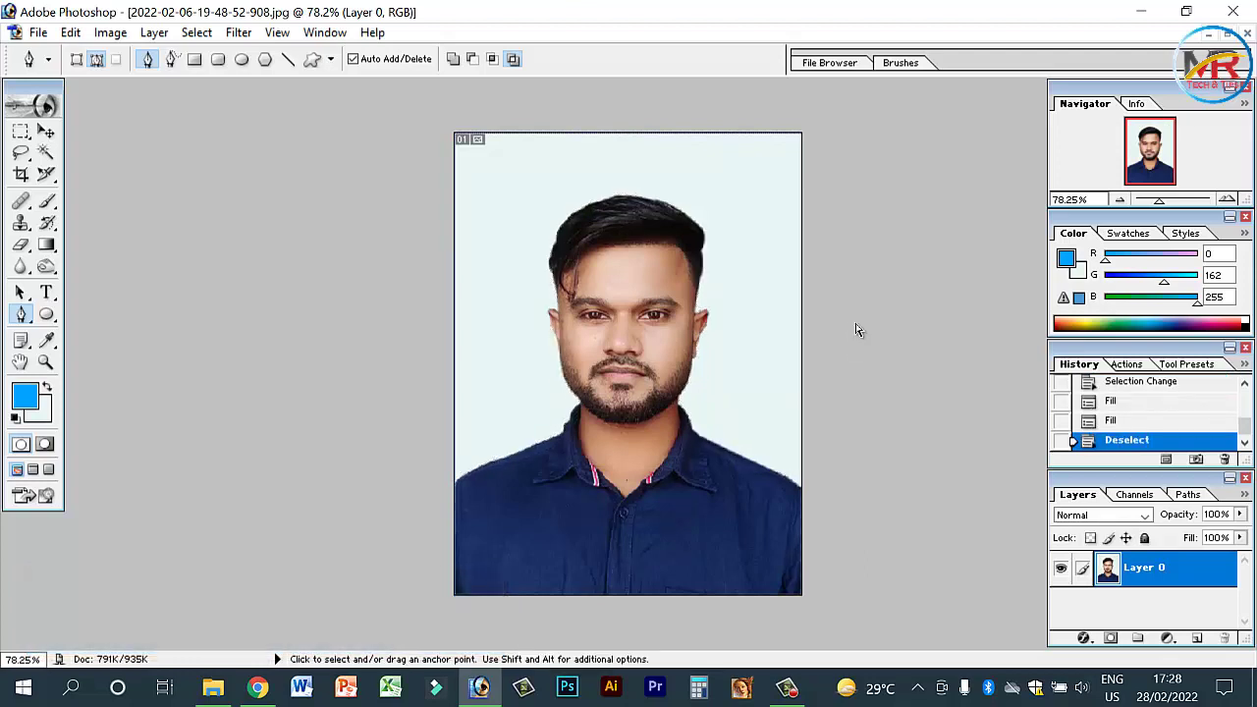
key("ctrl+plus")
key("ctrl+plus")
- Check the beard and collar edges up close, then apply Levels with inputs 2, 1.10 and 238
scroll(798, 433, "down", 1)
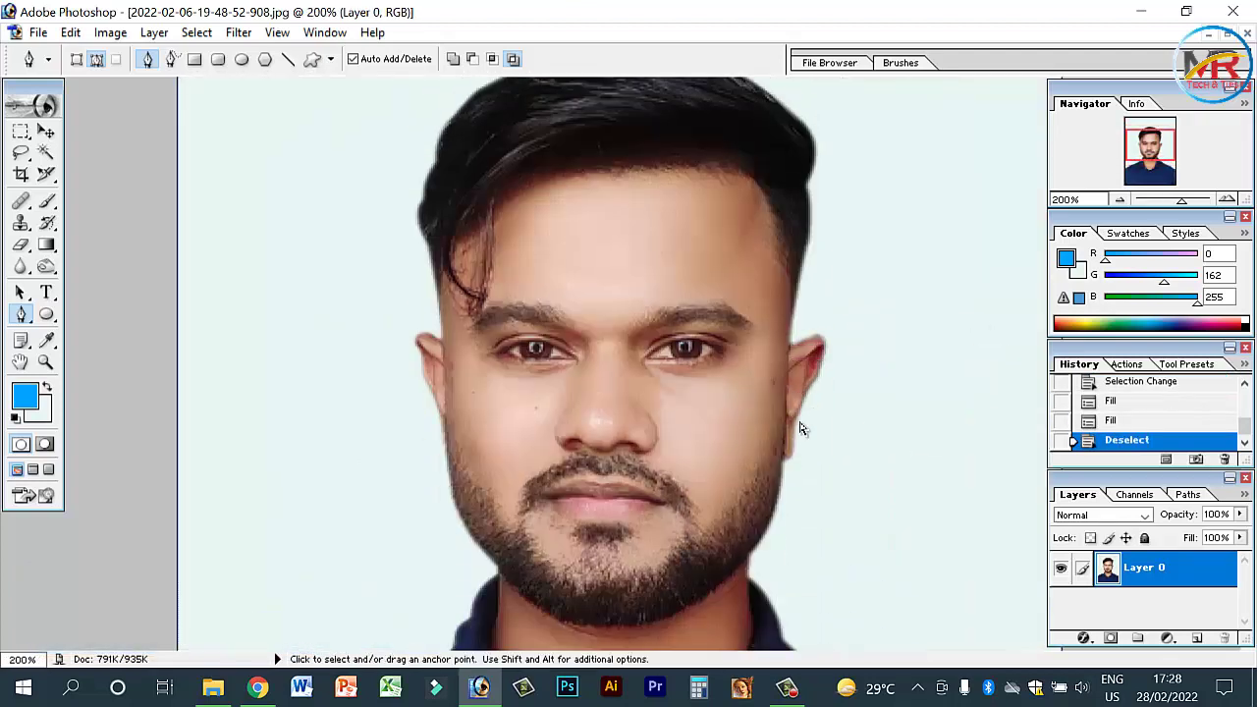
key("ctrl+plus")
scroll(813, 457, "down", 1)
scroll(808, 491, "down", 3)
scroll(807, 516, "down", 3)
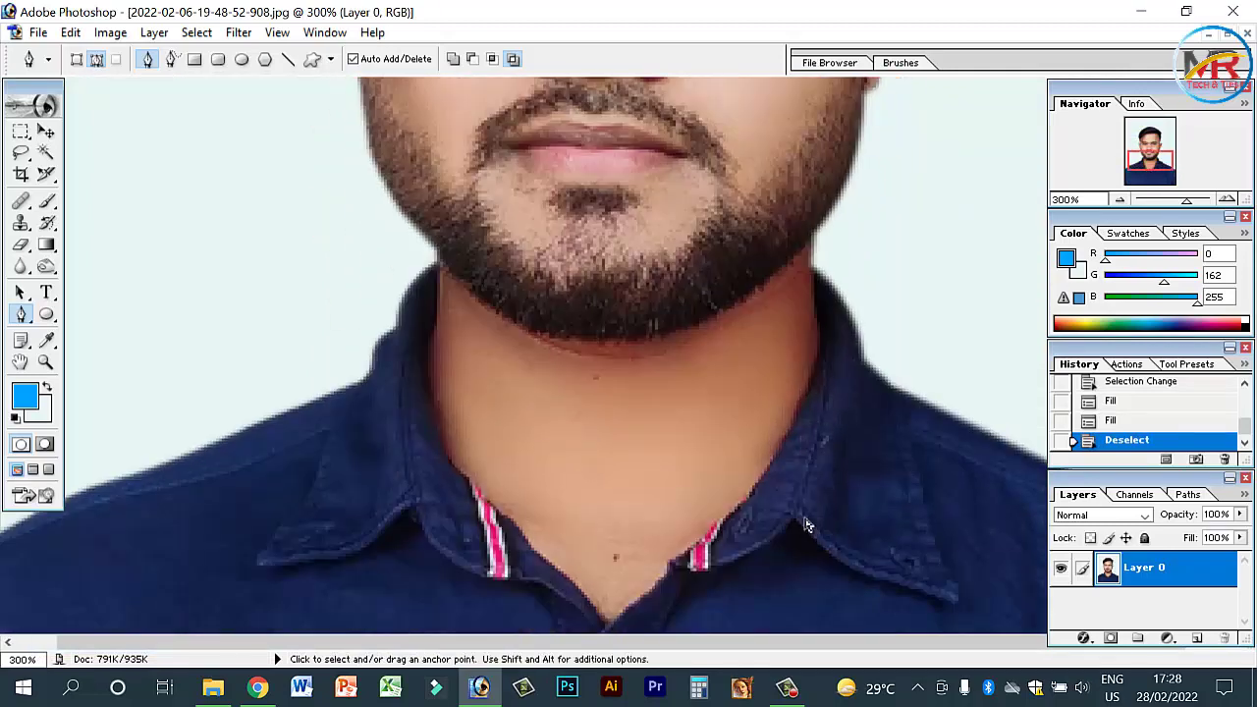
key("ctrl+minus")
key("ctrl+minus")
key("ctrl+l")
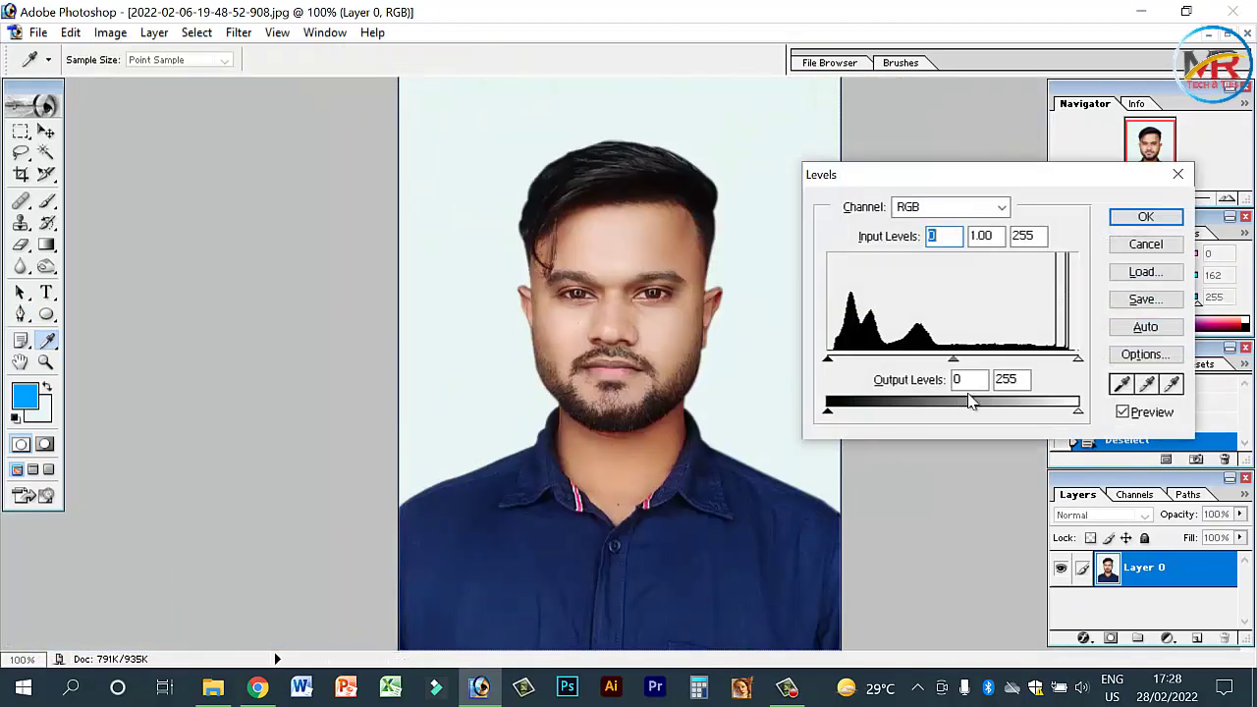
left_click_drag(1079, 365, 1066, 368)
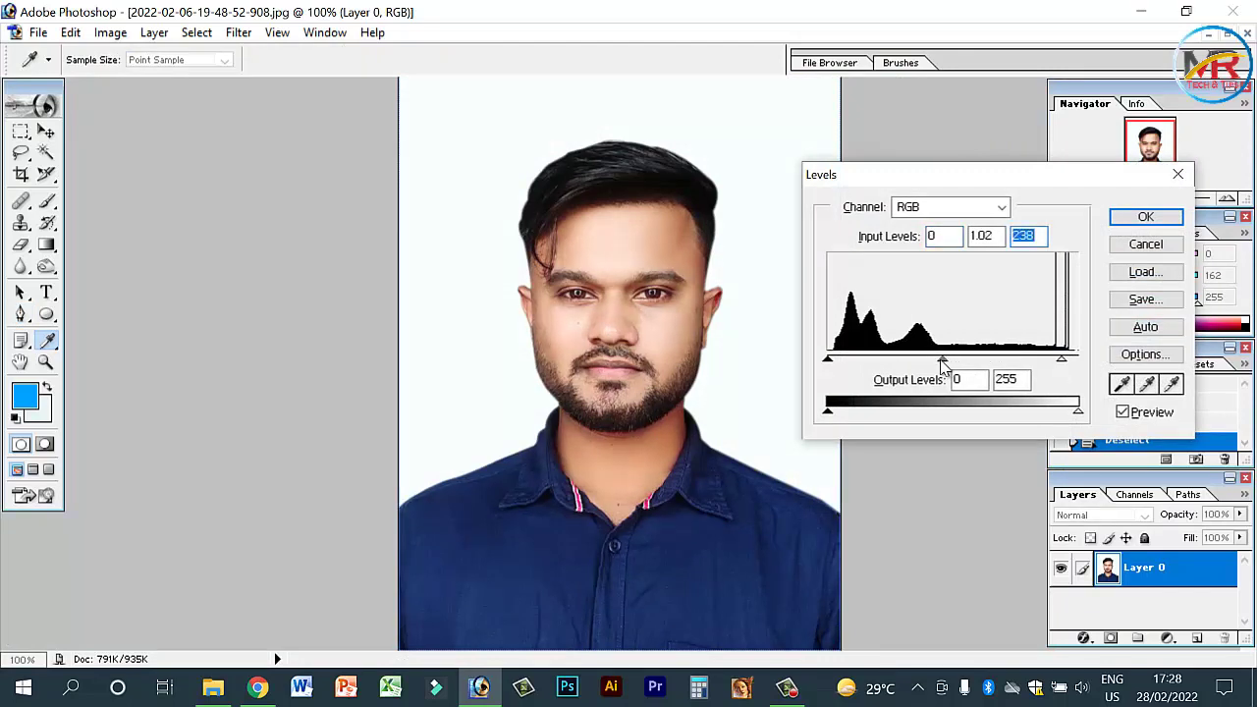
left_click_drag(943, 361, 936, 361)
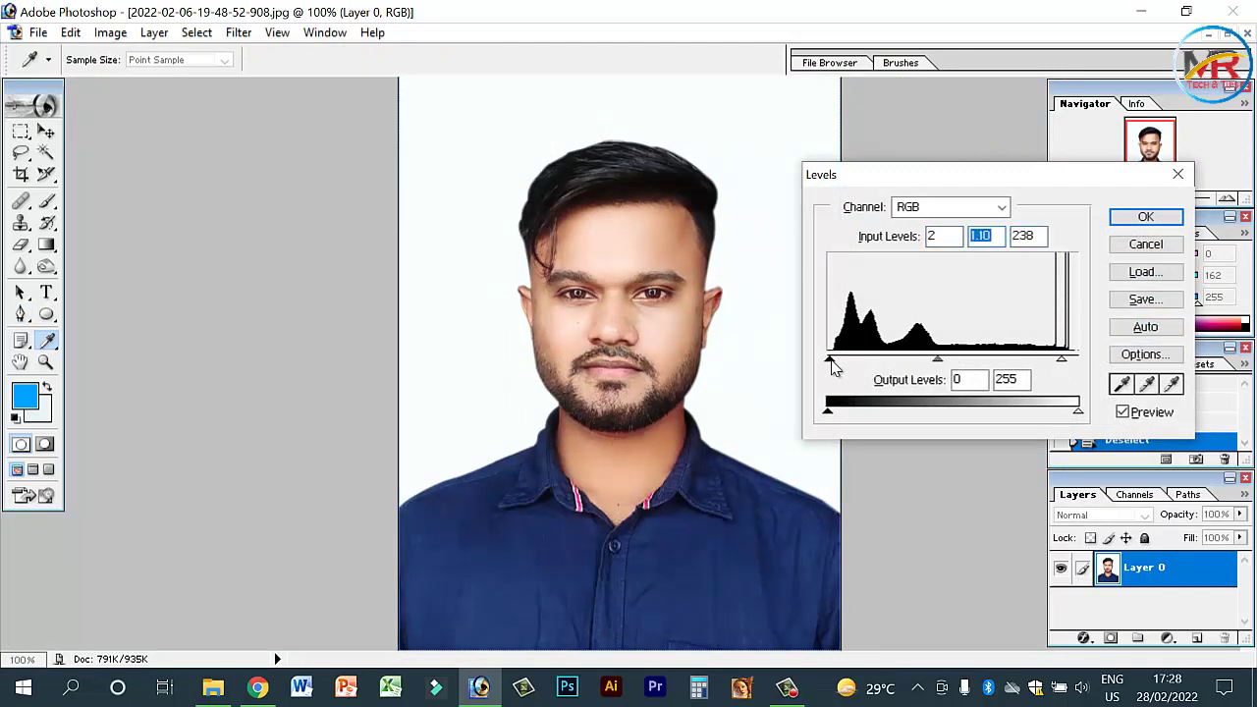
left_click(1124, 218)
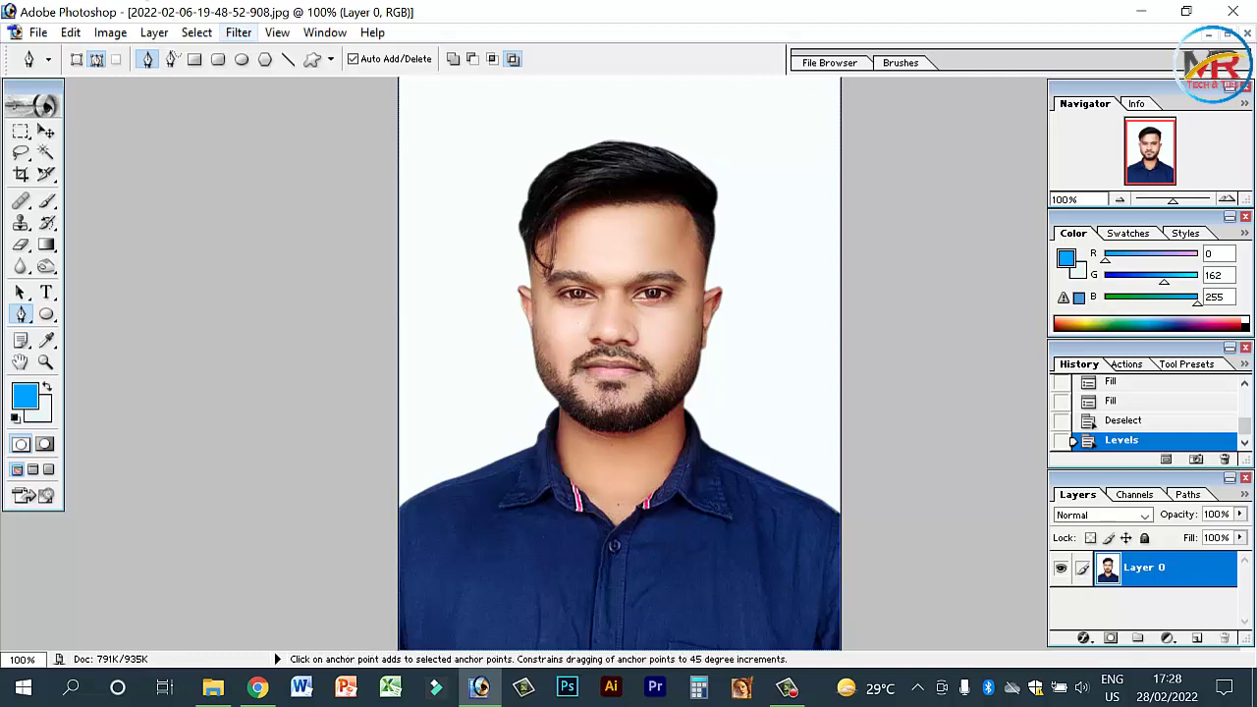
- Apply a Curves adjustment raising the Blue channel midpoint from 126 to 134
left_click(110, 33)
mouse_move(154, 84)
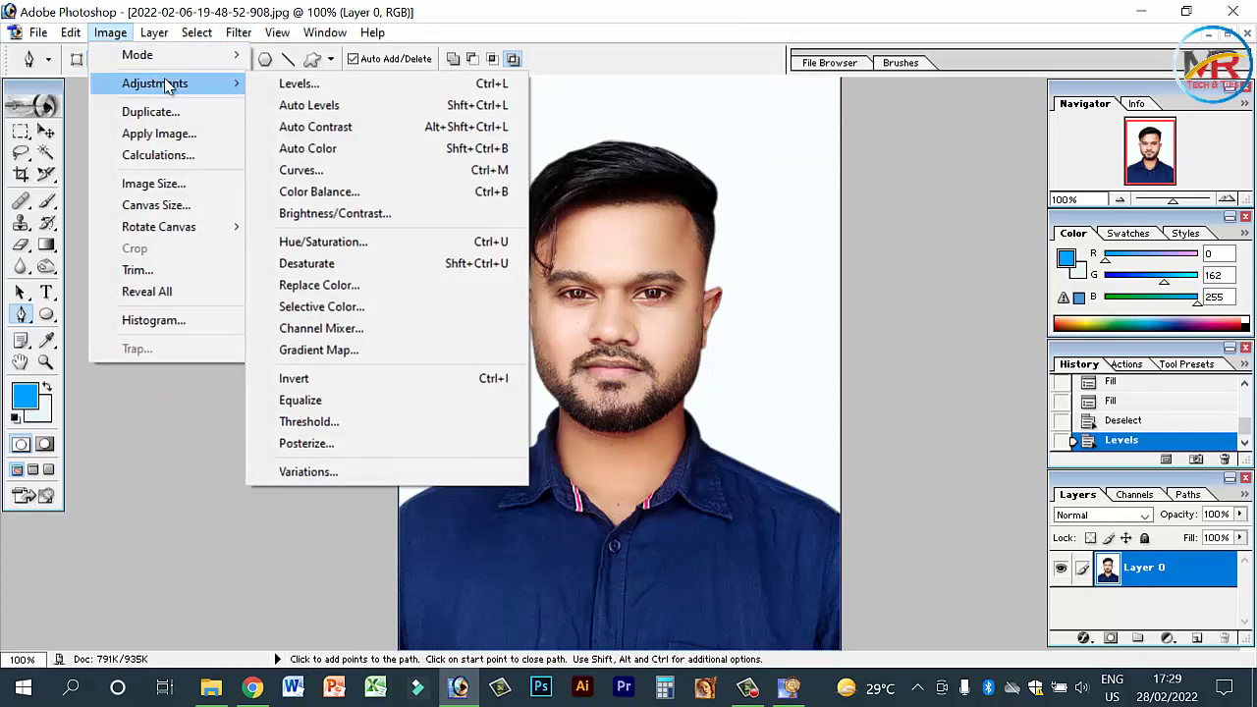
left_click(360, 175)
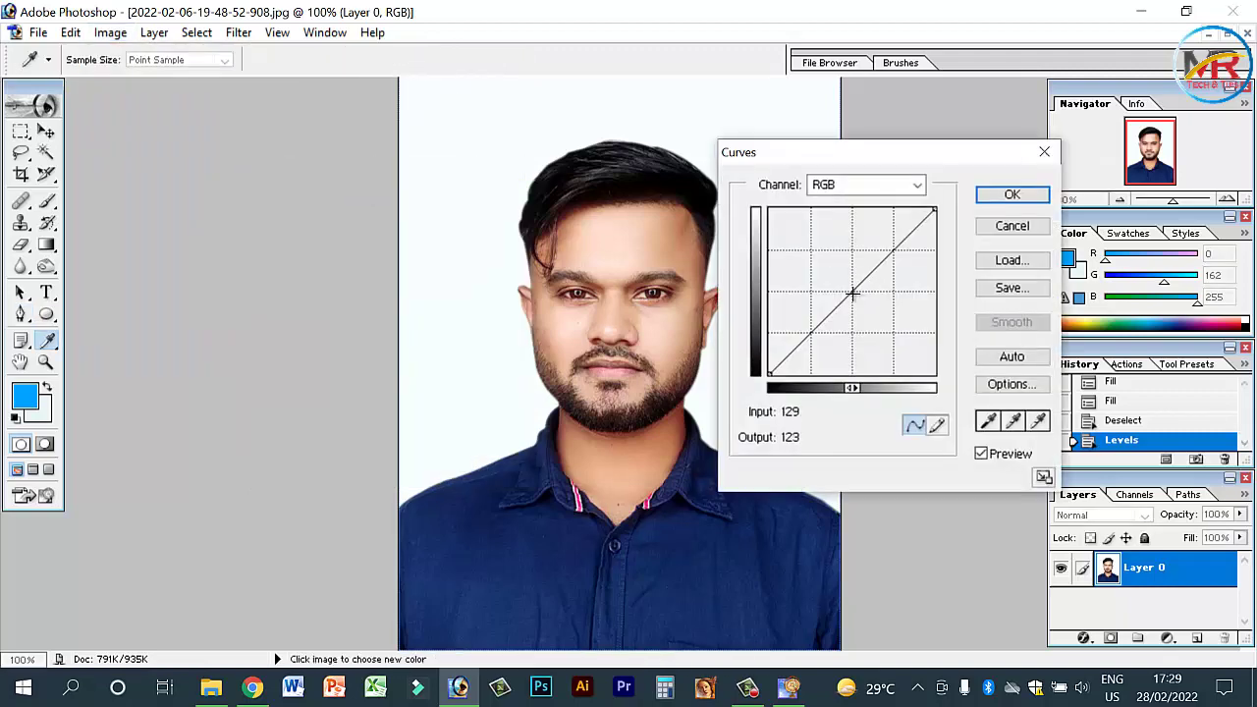
left_click(852, 290)
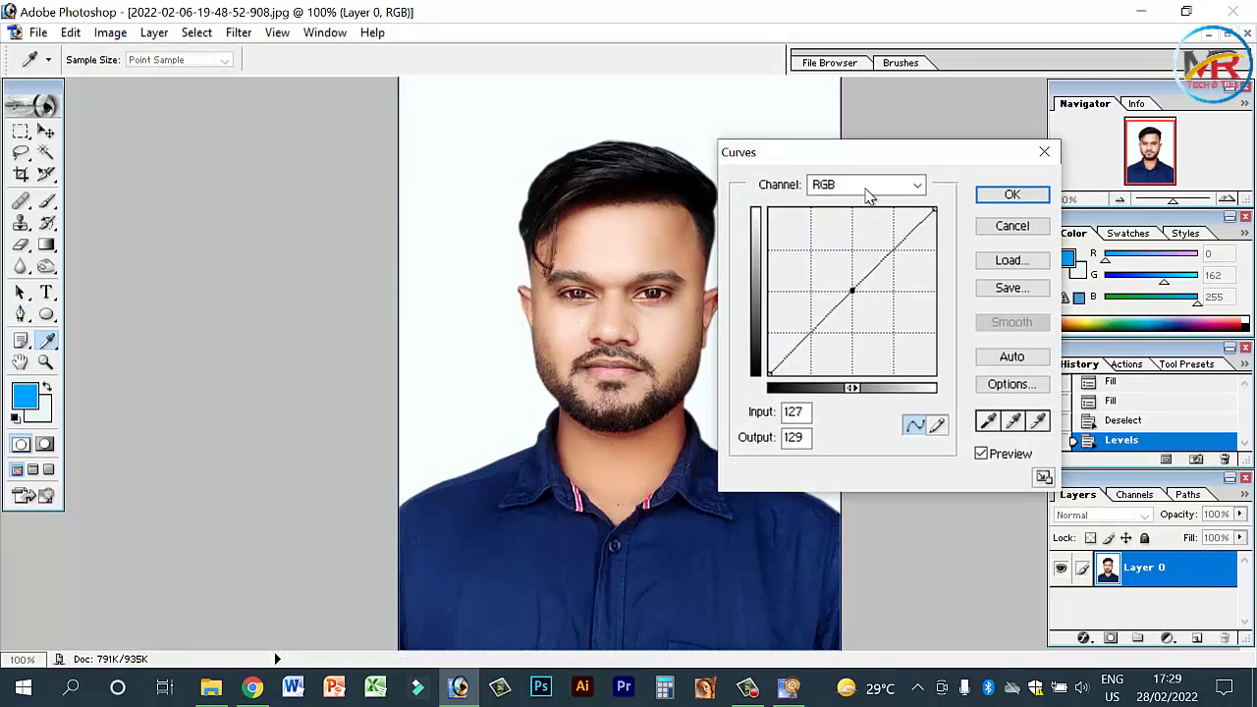
left_click(866, 192)
left_click(825, 253)
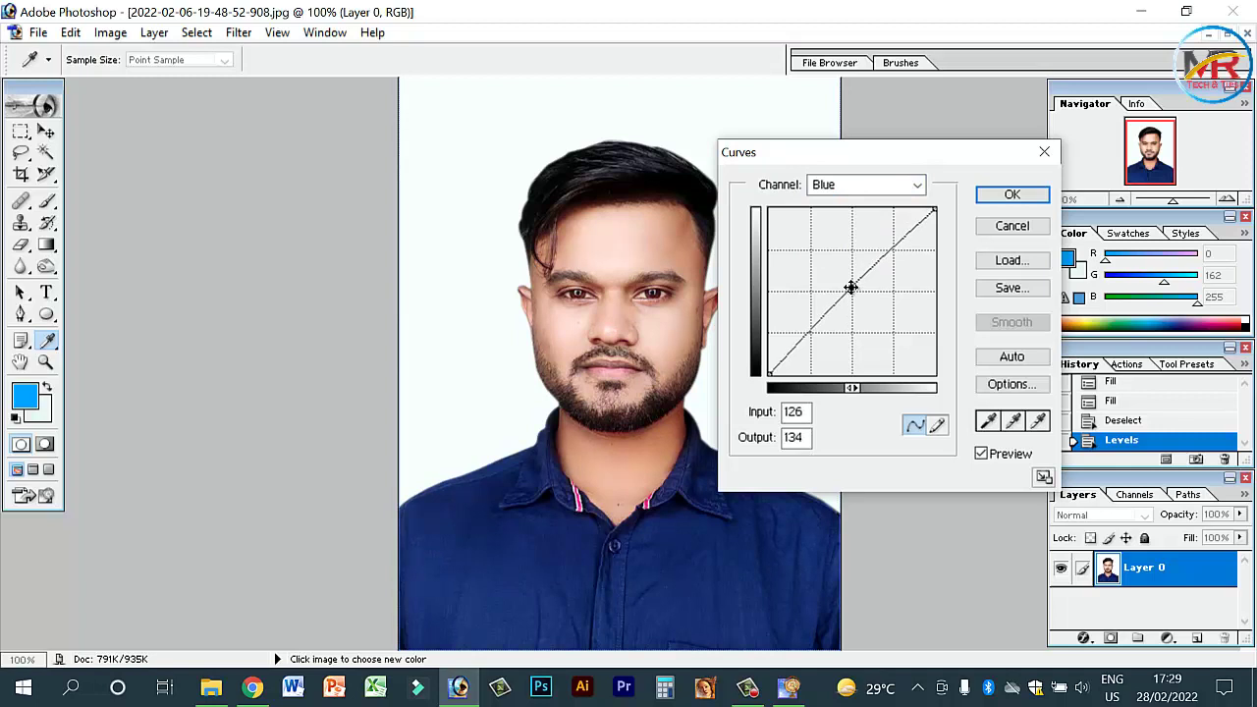
left_click(1012, 196)
left_click(108, 33)
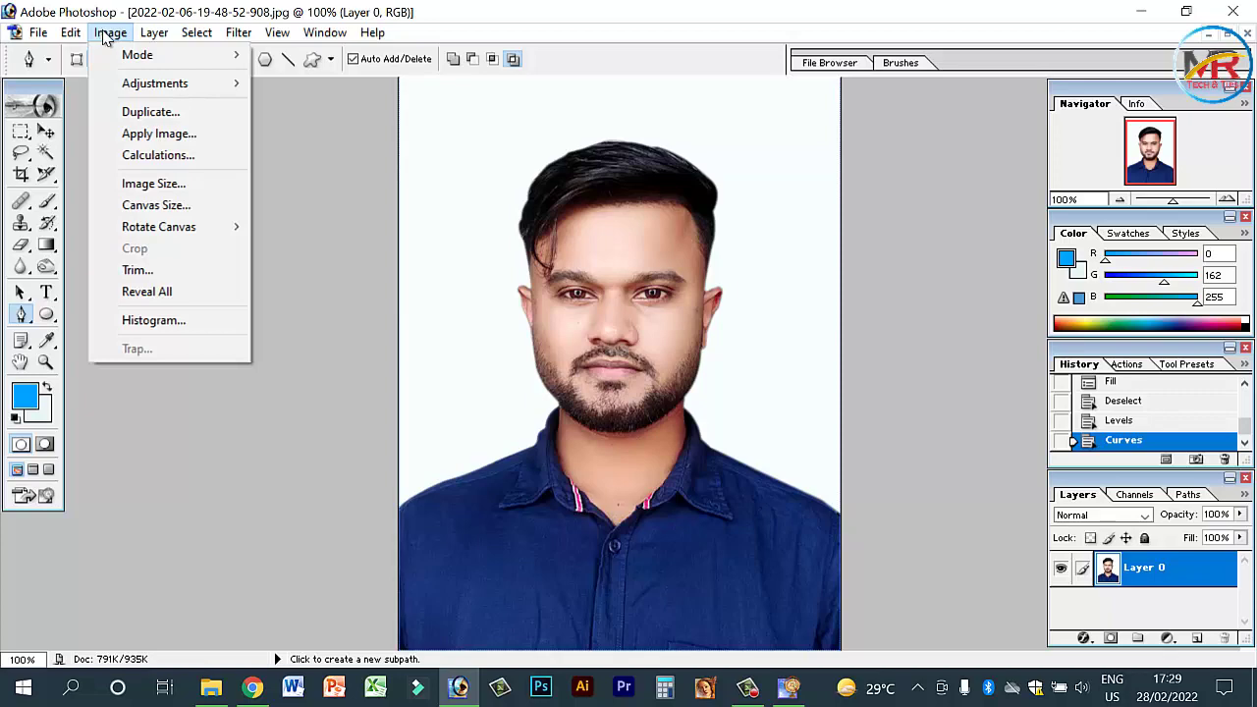
mouse_move(155, 83)
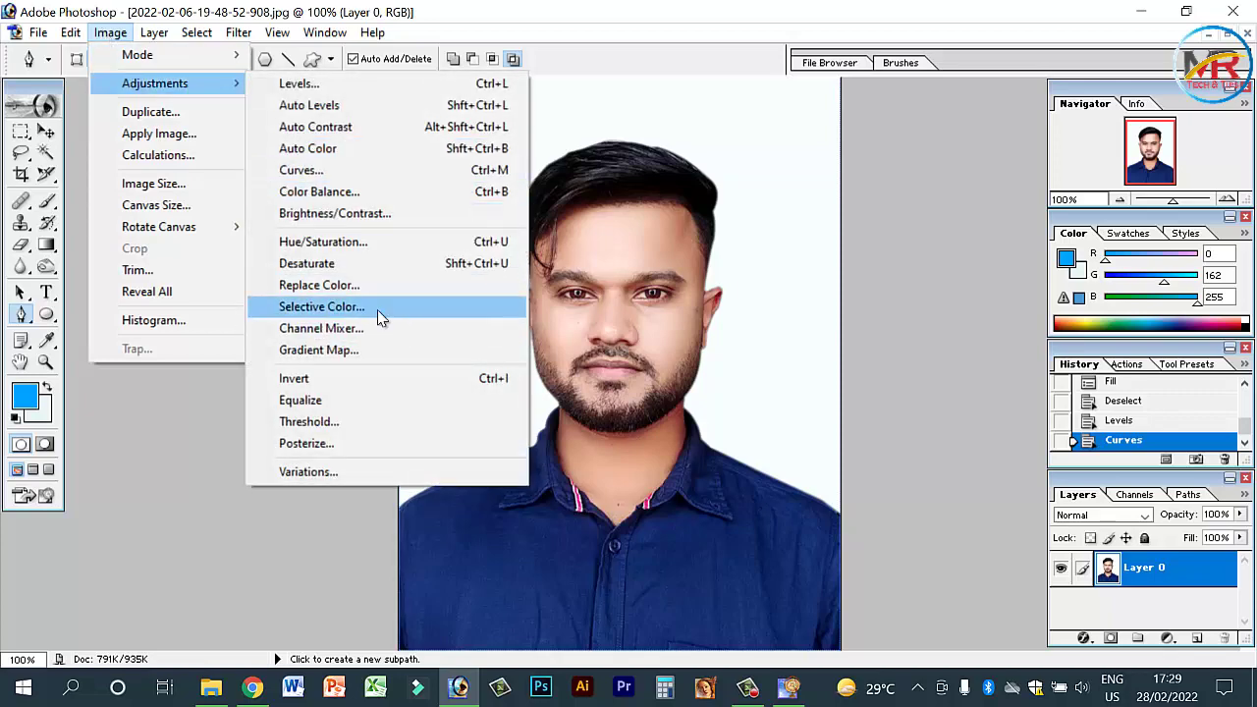
- Apply Selective Color: Reds cyan +33, magenta +24, yellow +41, black -24; Blacks black +12
left_click(381, 312)
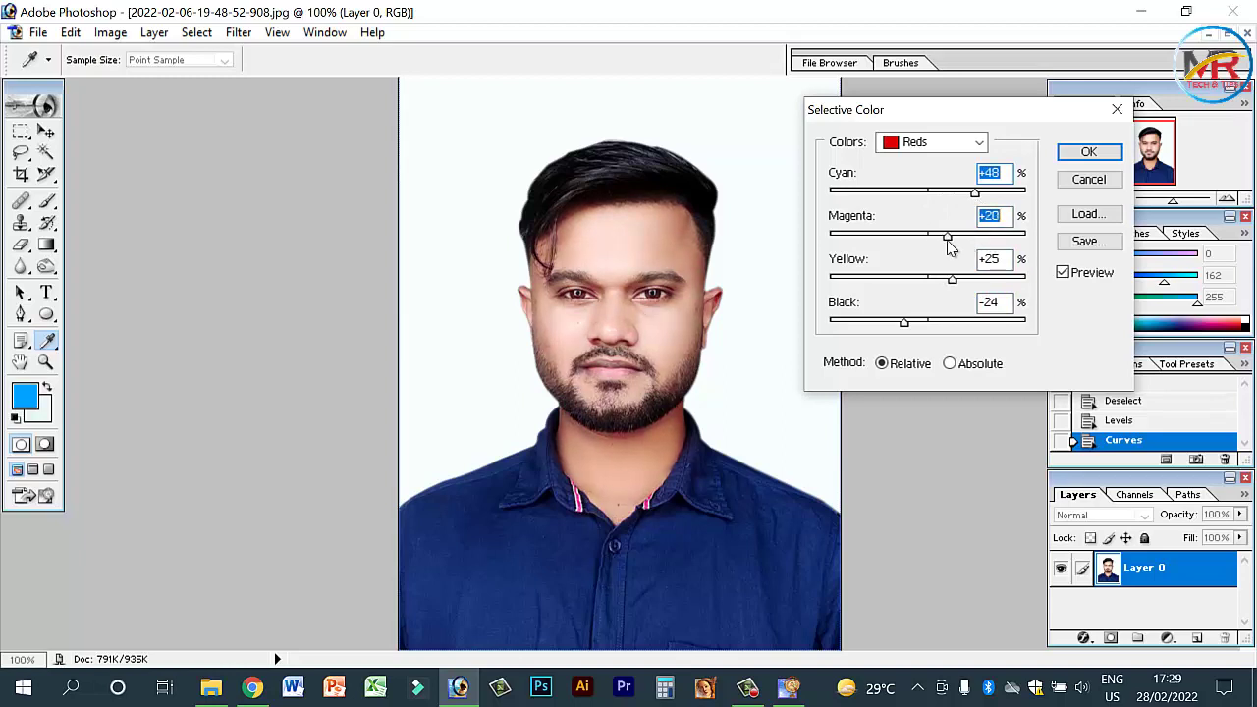
key("Escape")
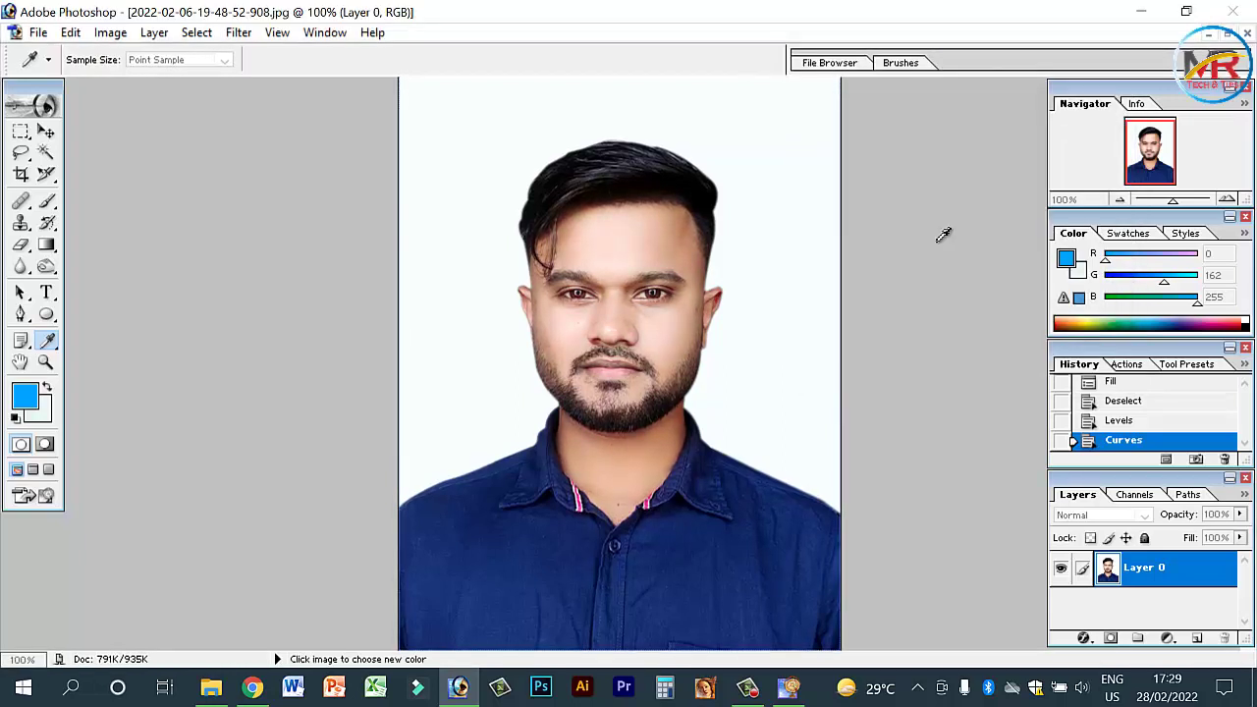
key("alt+i")
key("a")
key("s")
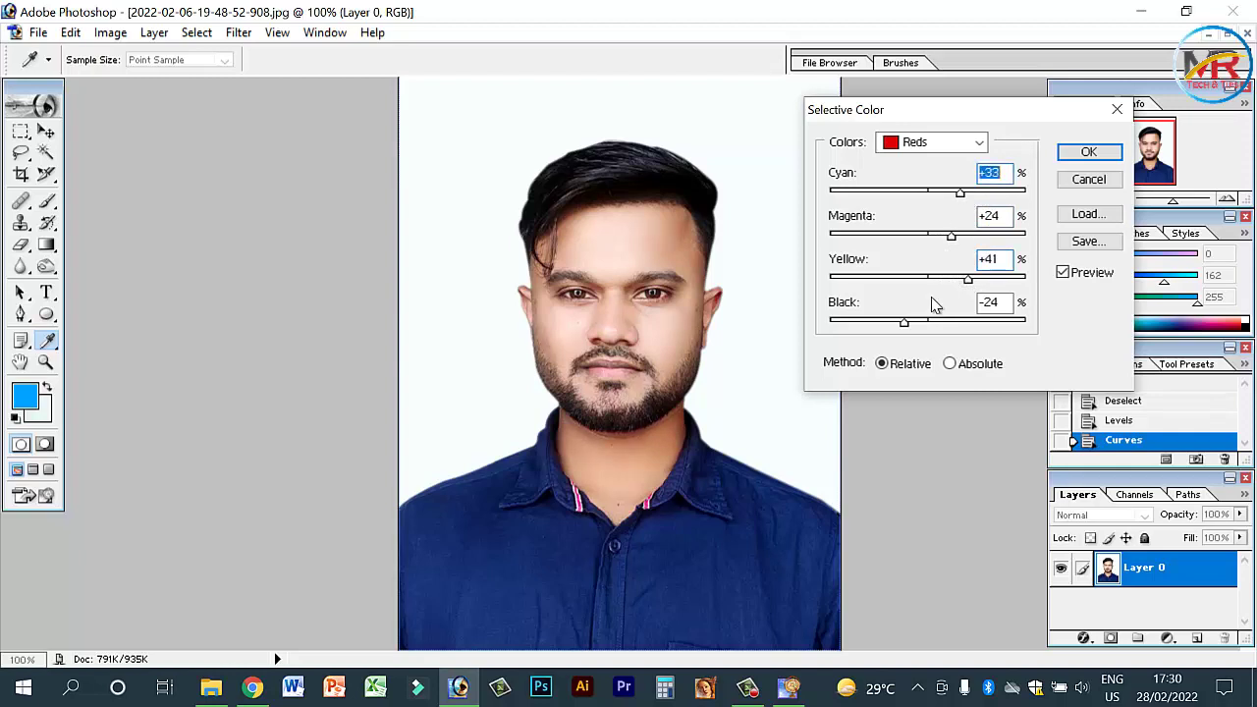
left_click(933, 142)
left_click(922, 286)
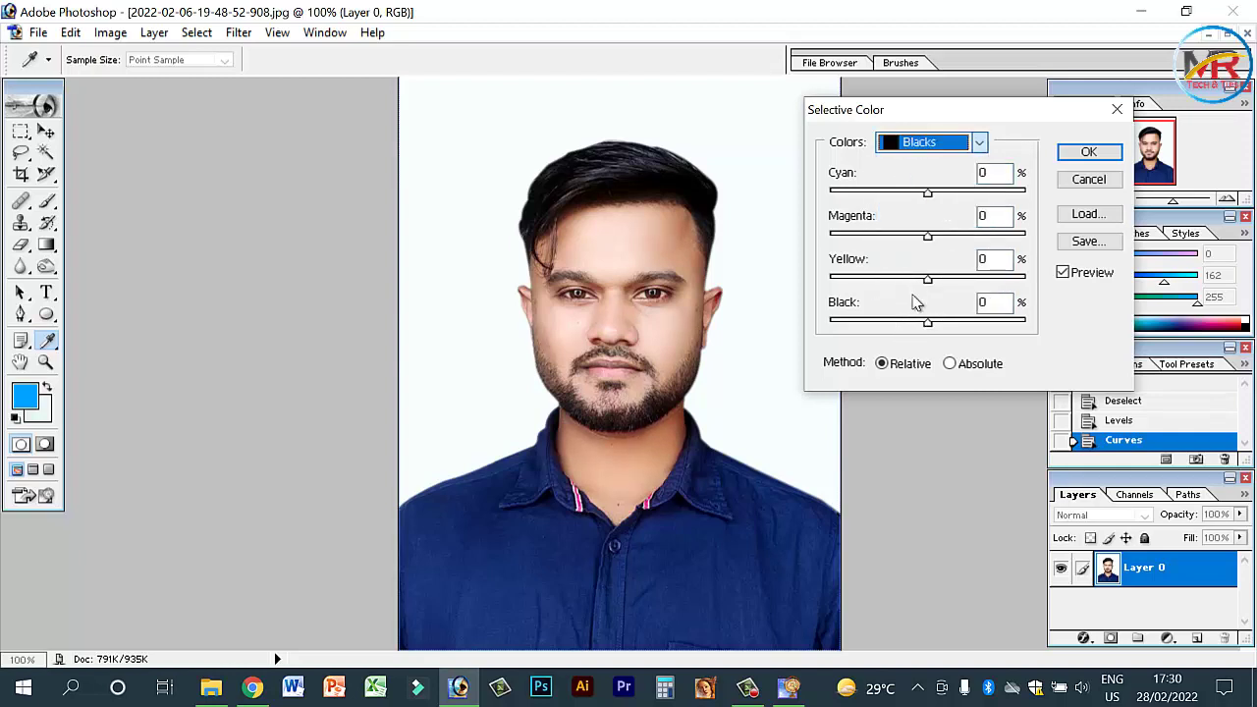
left_click_drag(929, 324, 940, 325)
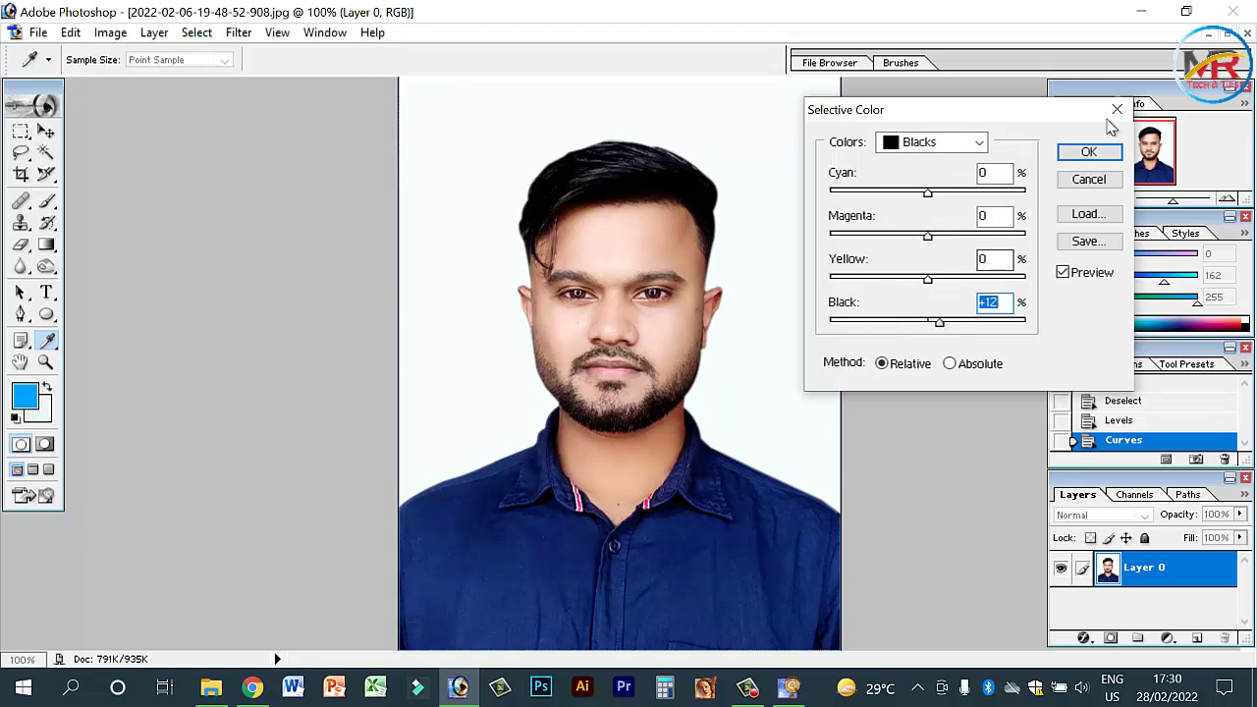
left_click(1089, 153)
key("p")
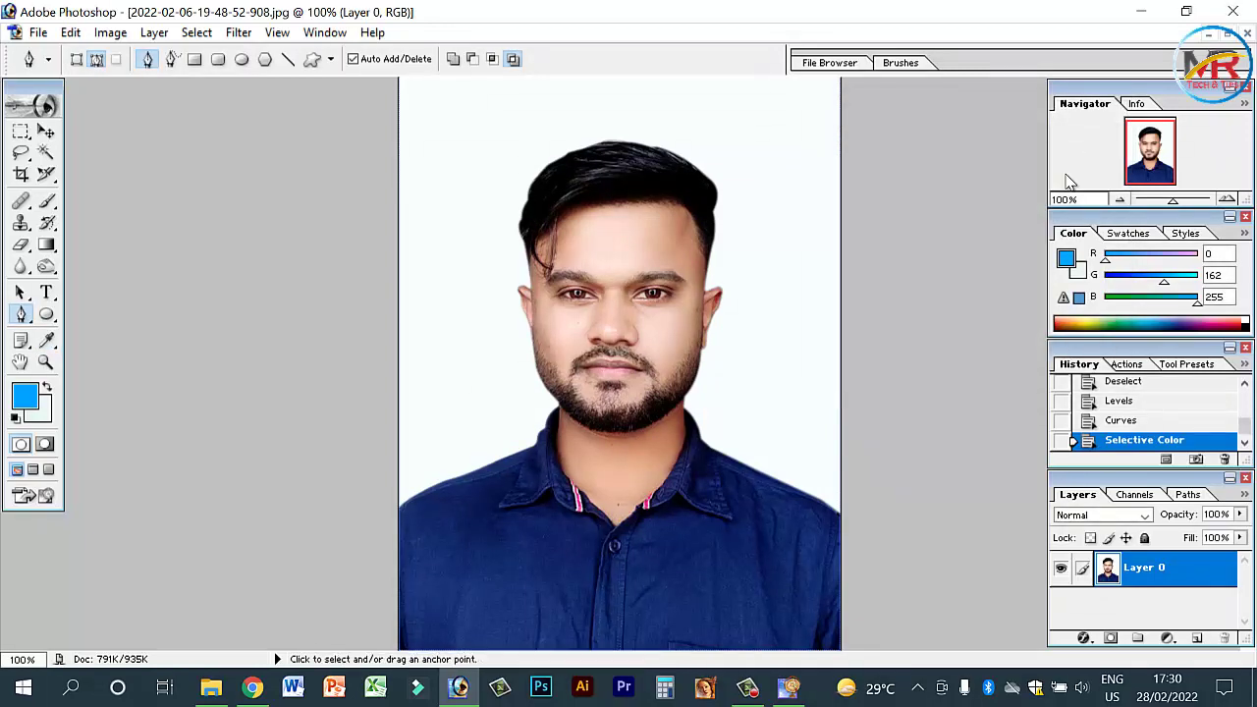
- Zoom into the face and sample the cheek's skin tone (252, 220, 209) as the brush colour
key("ctrl+plus")
key("ctrl+plus")
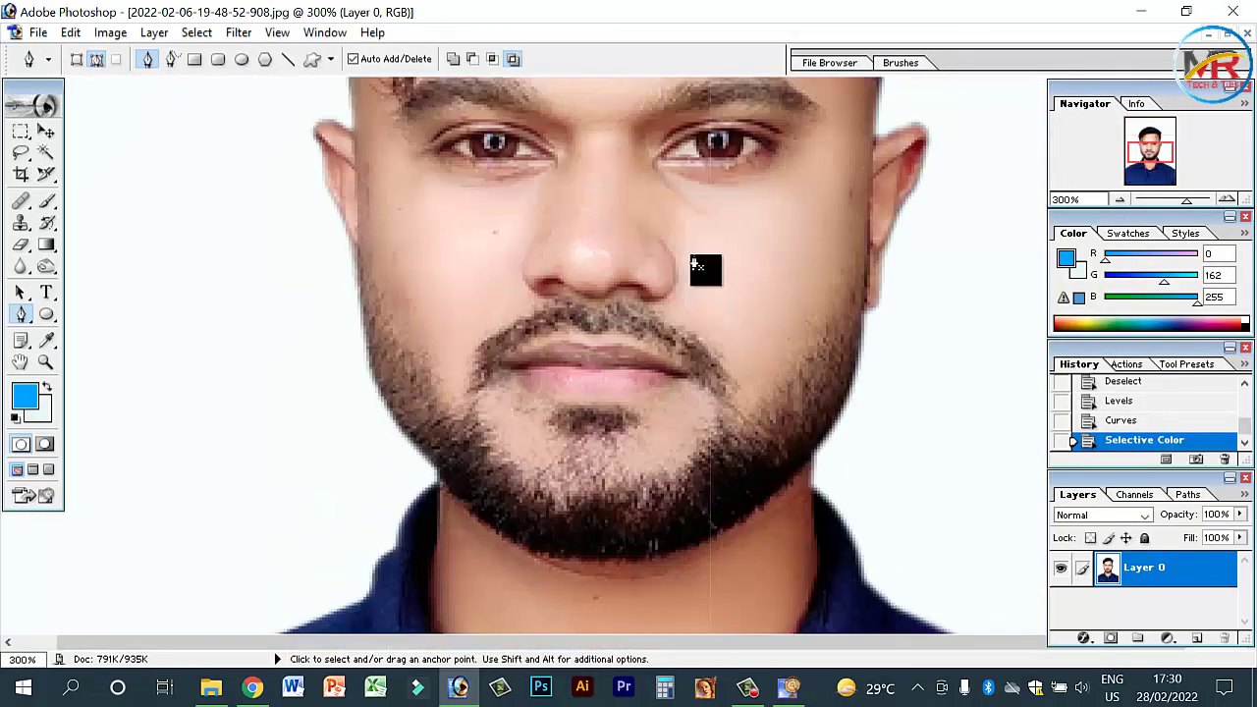
key("ctrl+plus")
scroll(761, 364, "up", 5)
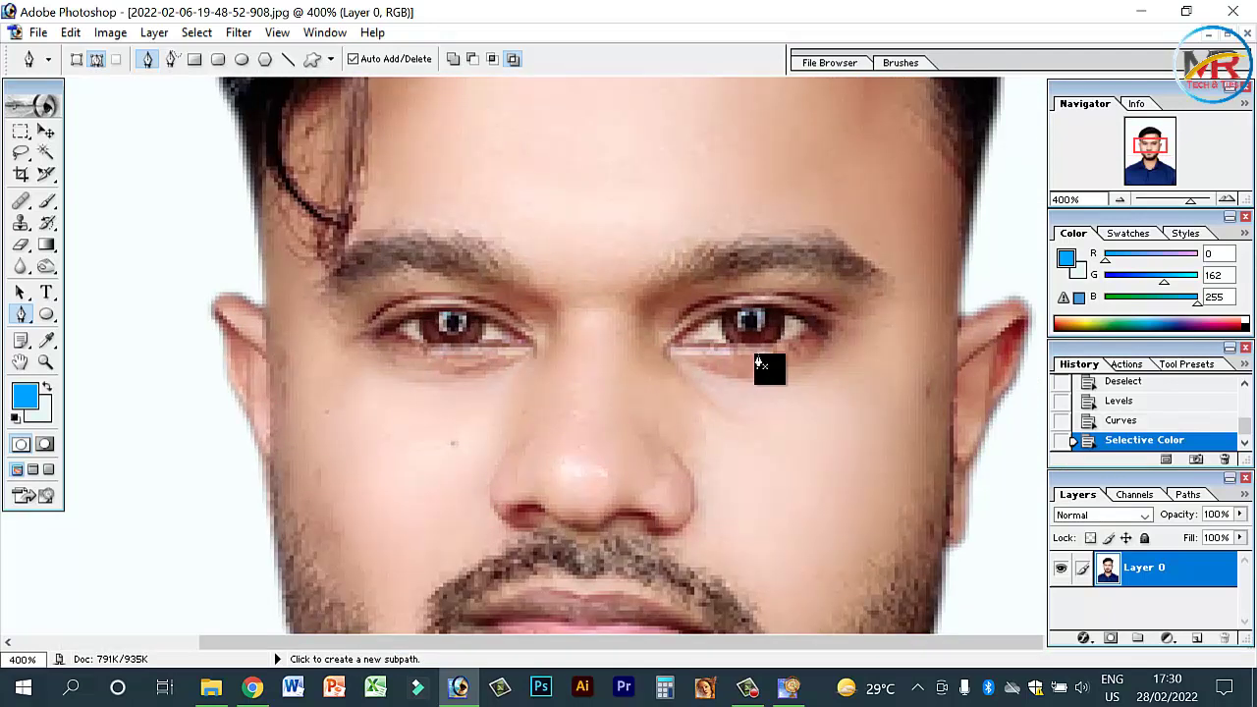
scroll(760, 364, "down", 4)
key("b")
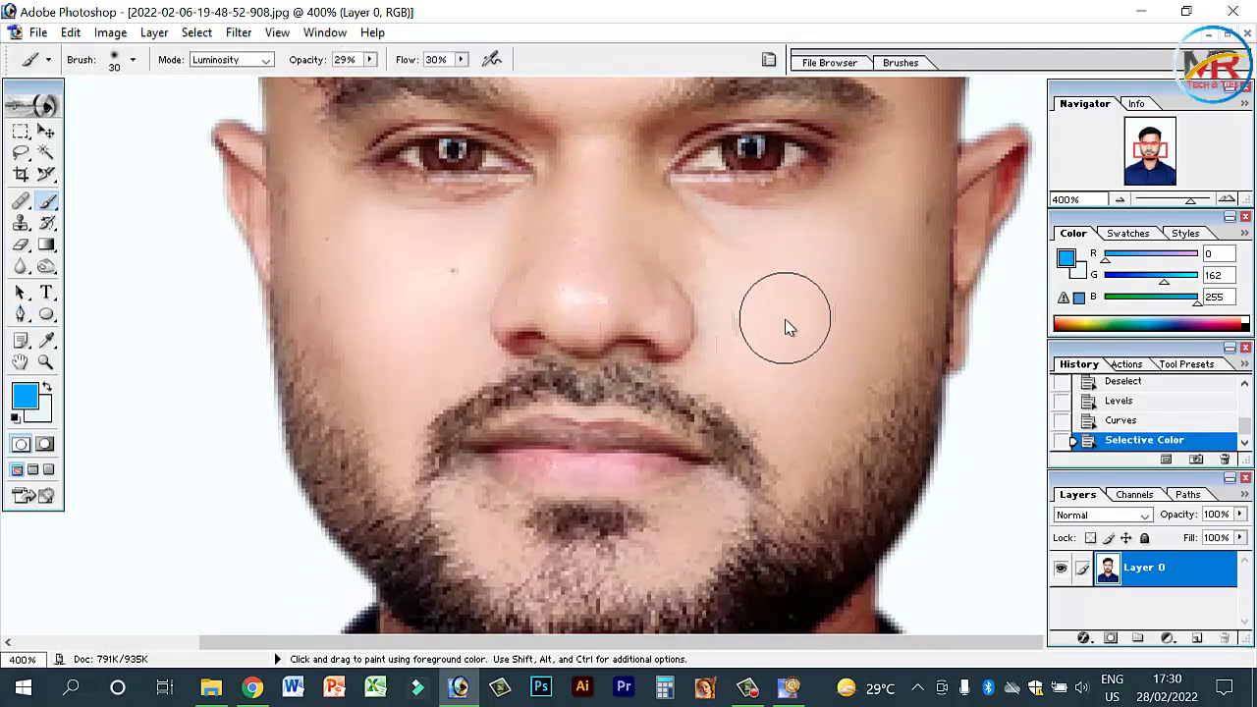
left_click(786, 325, "alt")
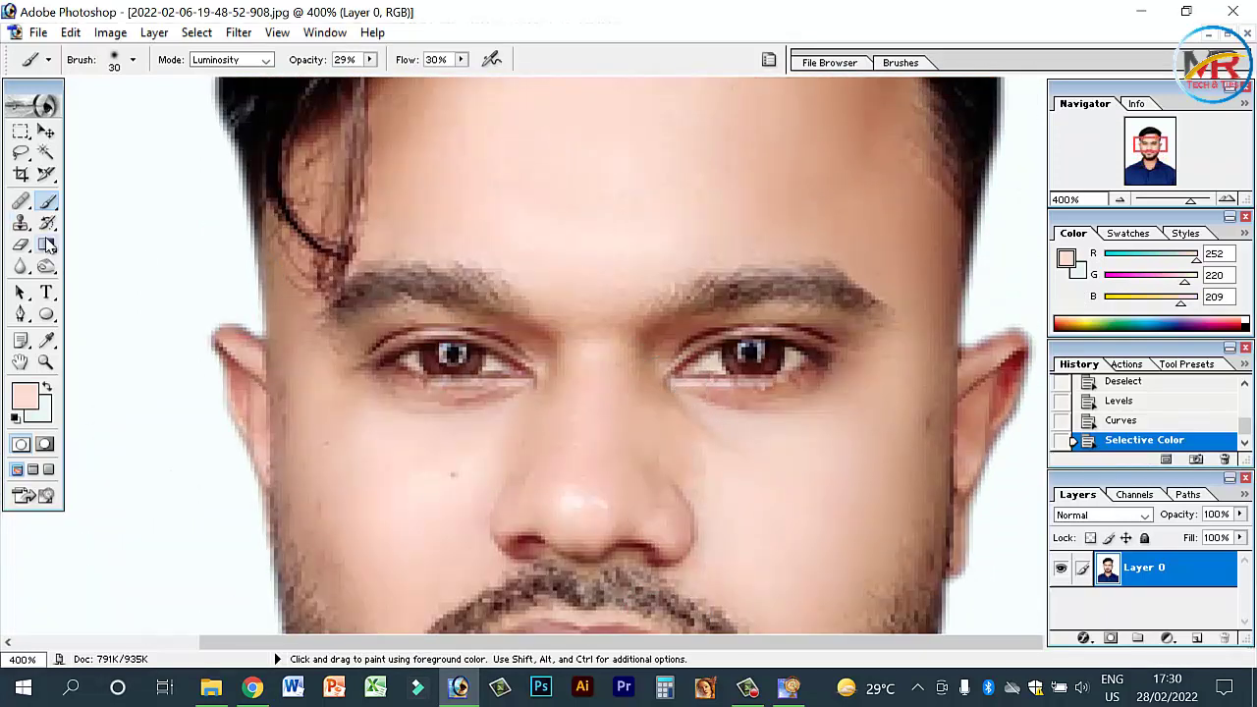
- Zoom to 800% and darken the small spot beside the nose with a smaller Burn brush
left_click(47, 267)
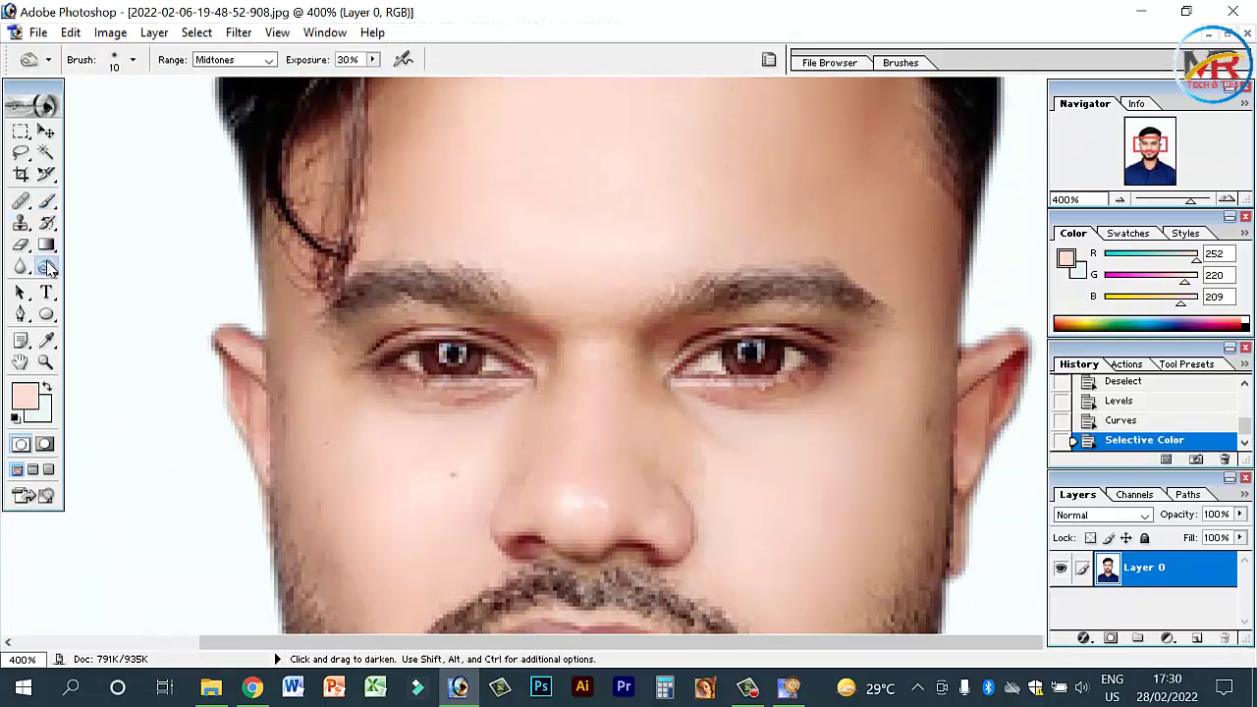
key("ctrl+minus")
key("ctrl+plus")
key("ctrl+plus")
key("ctrl+plus")
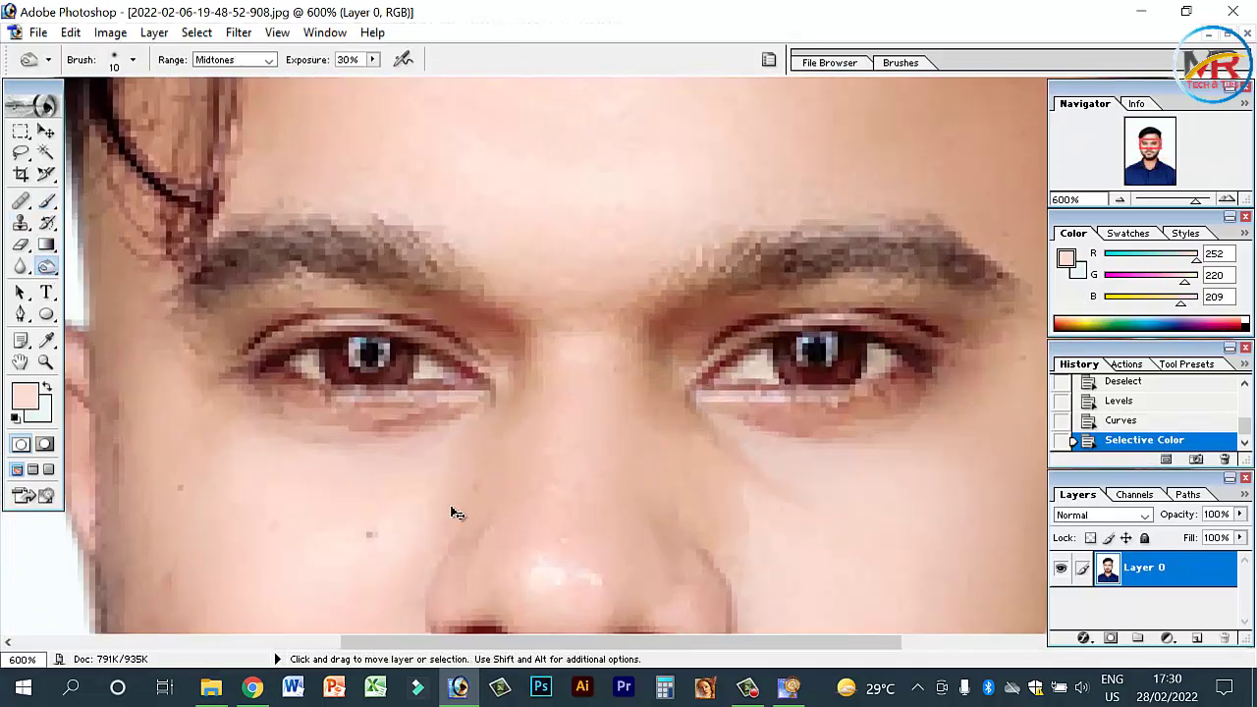
key("ctrl+plus")
key("ctrl+plus")
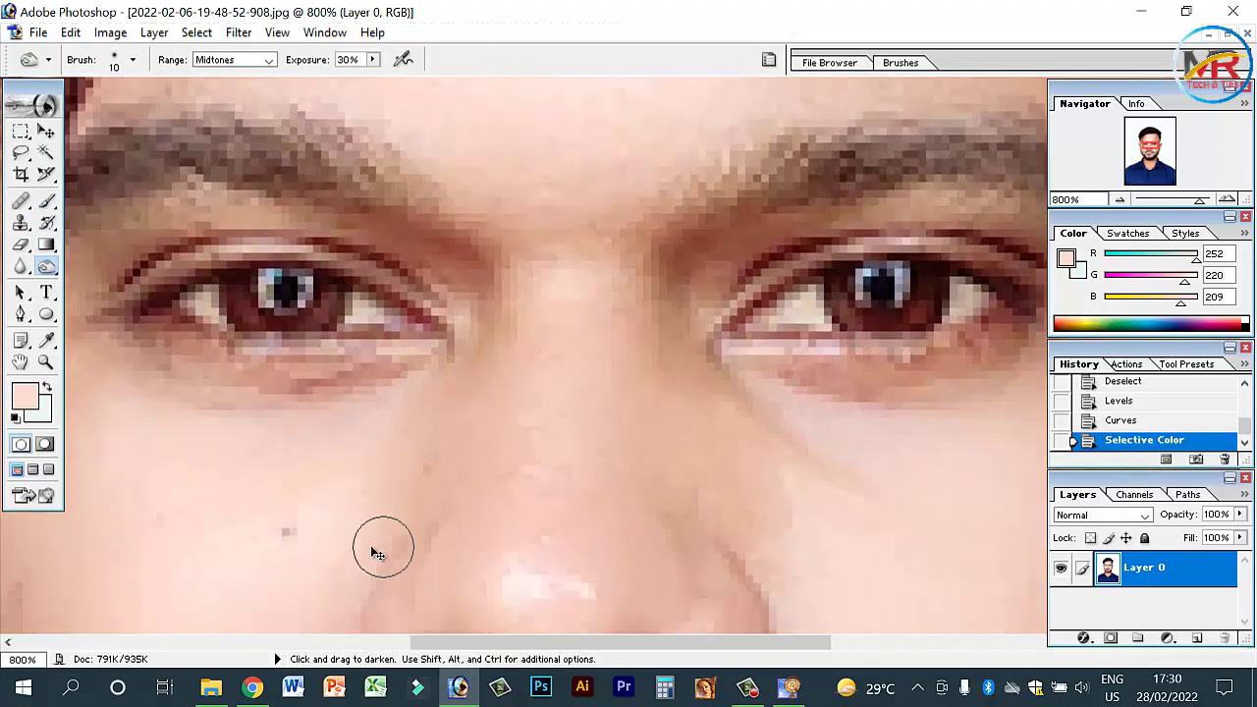
scroll(385, 547, "down", 2)
key("bracketleft")
key("bracketleft")
key("bracketleft")
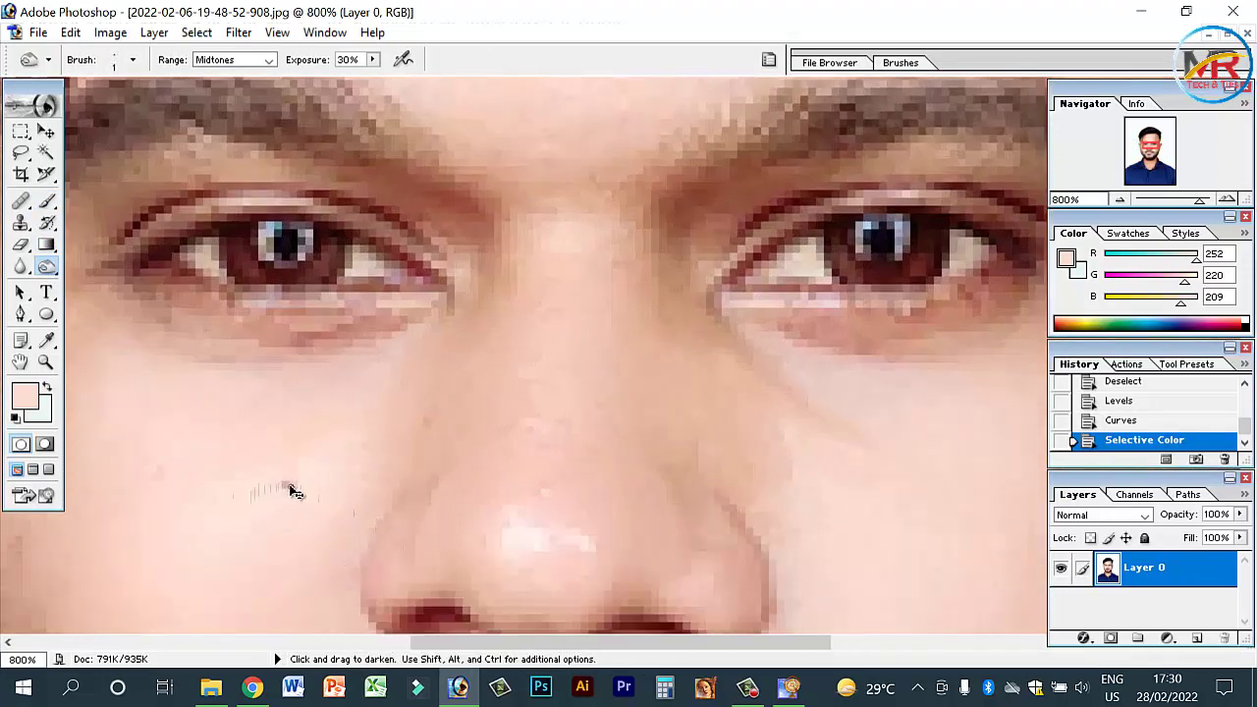
left_click(285, 489)
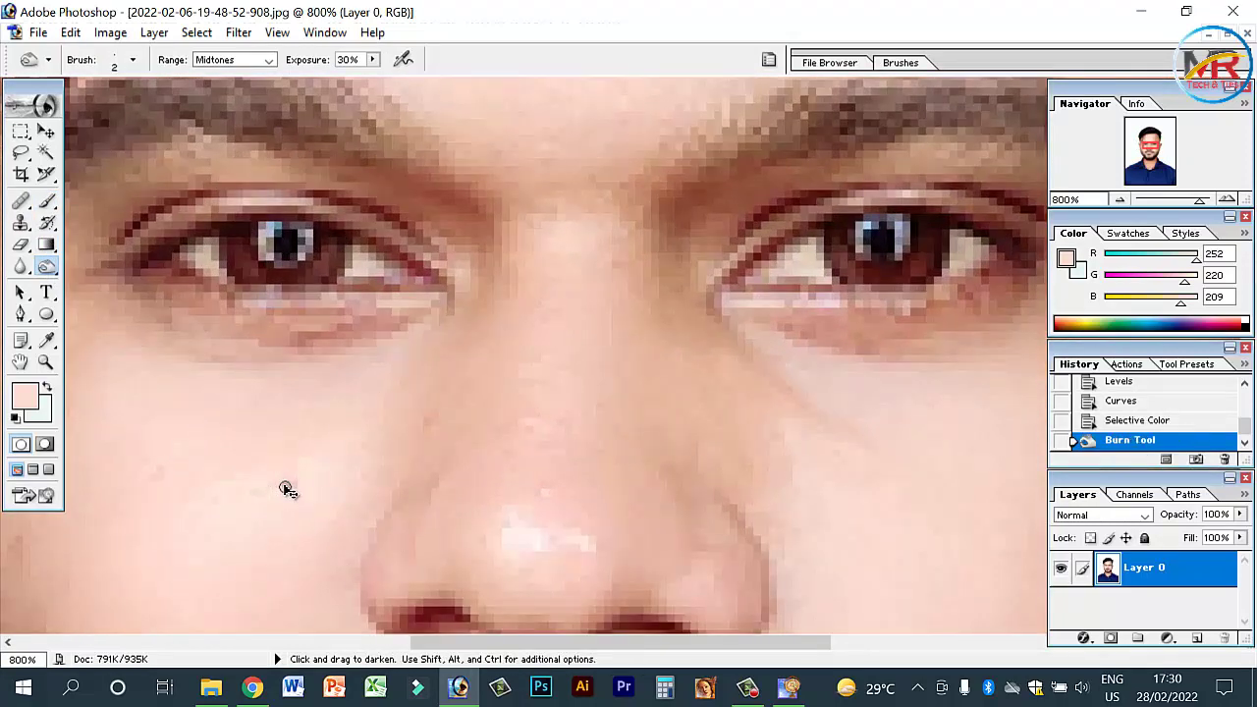
left_click(290, 491)
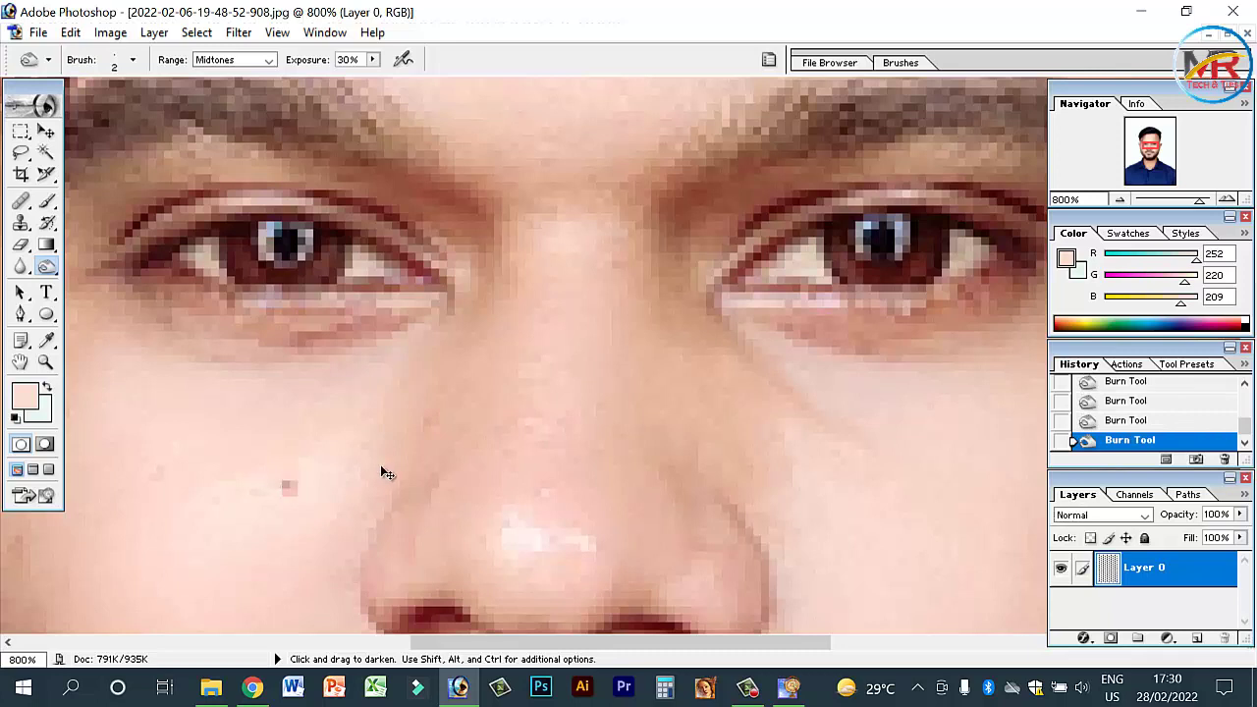
- Raise the Burn tool's exposure to 49% and review the portrait
left_click(374, 60)
left_click(476, 76)
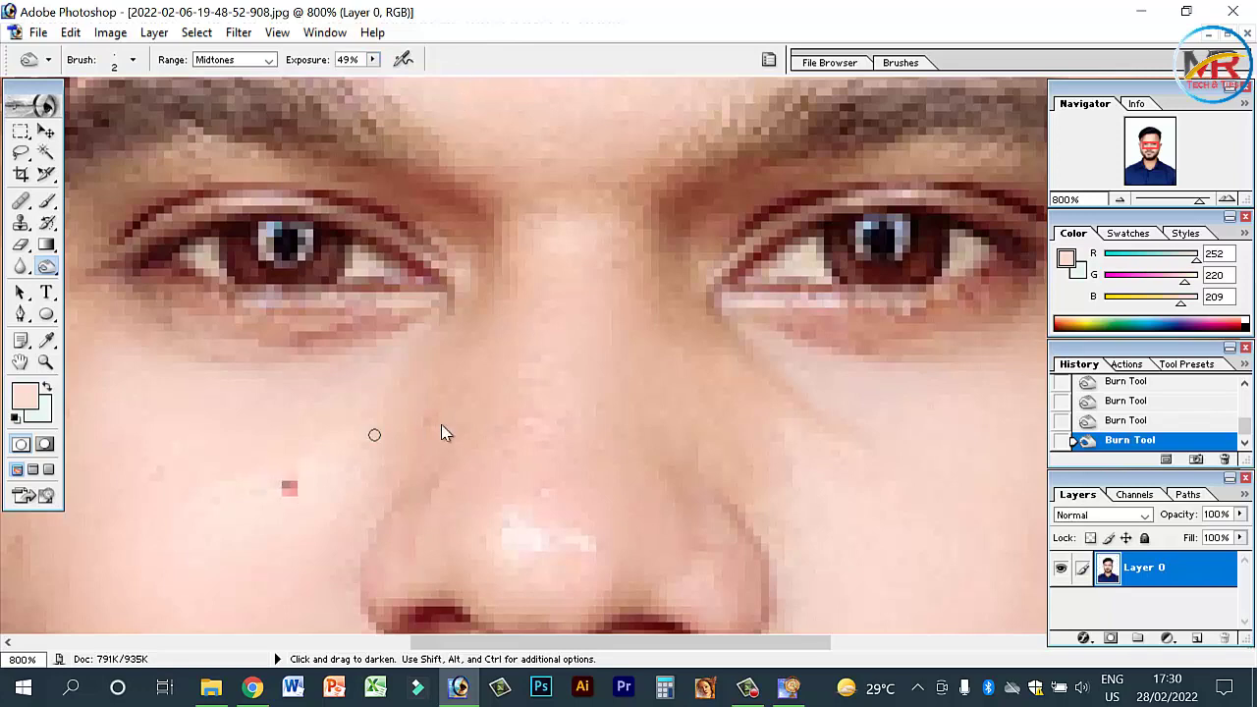
key("ctrl+minus")
key("ctrl+minus")
key("ctrl+minus")
key("ctrl+minus")
key("ctrl+minus")
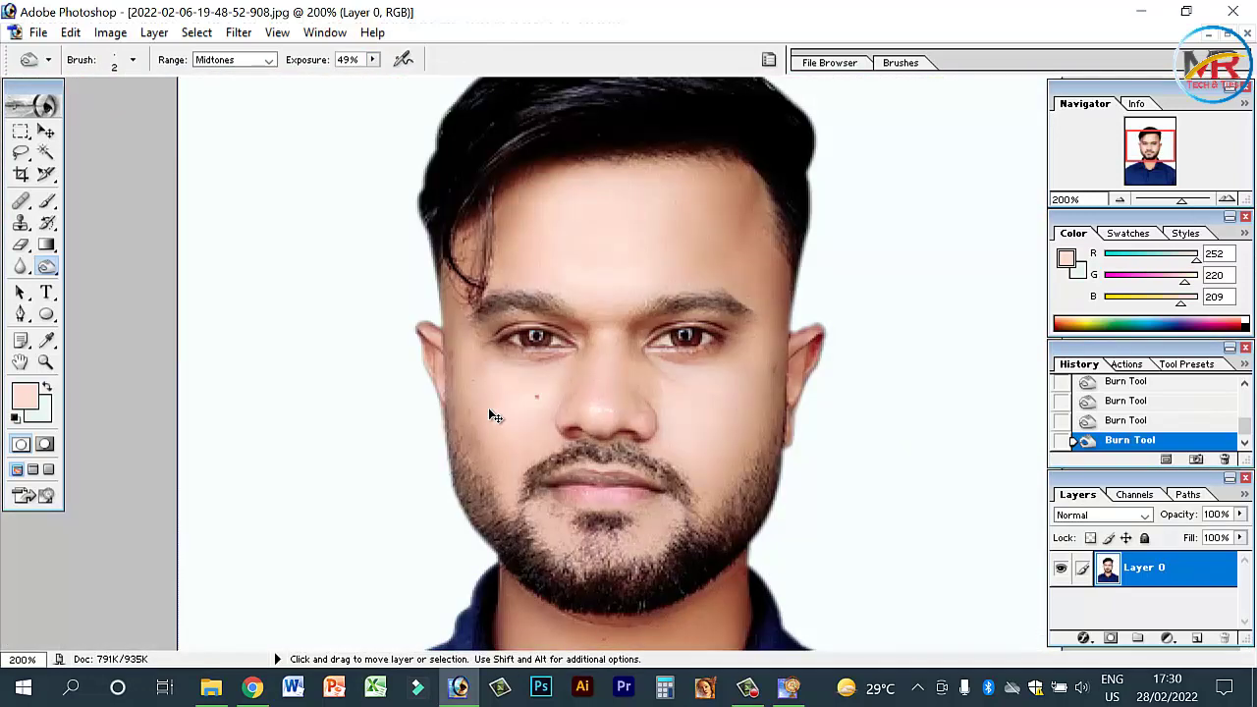
key("ctrl+minus")
key("ctrl+plus")
key("ctrl+plus")
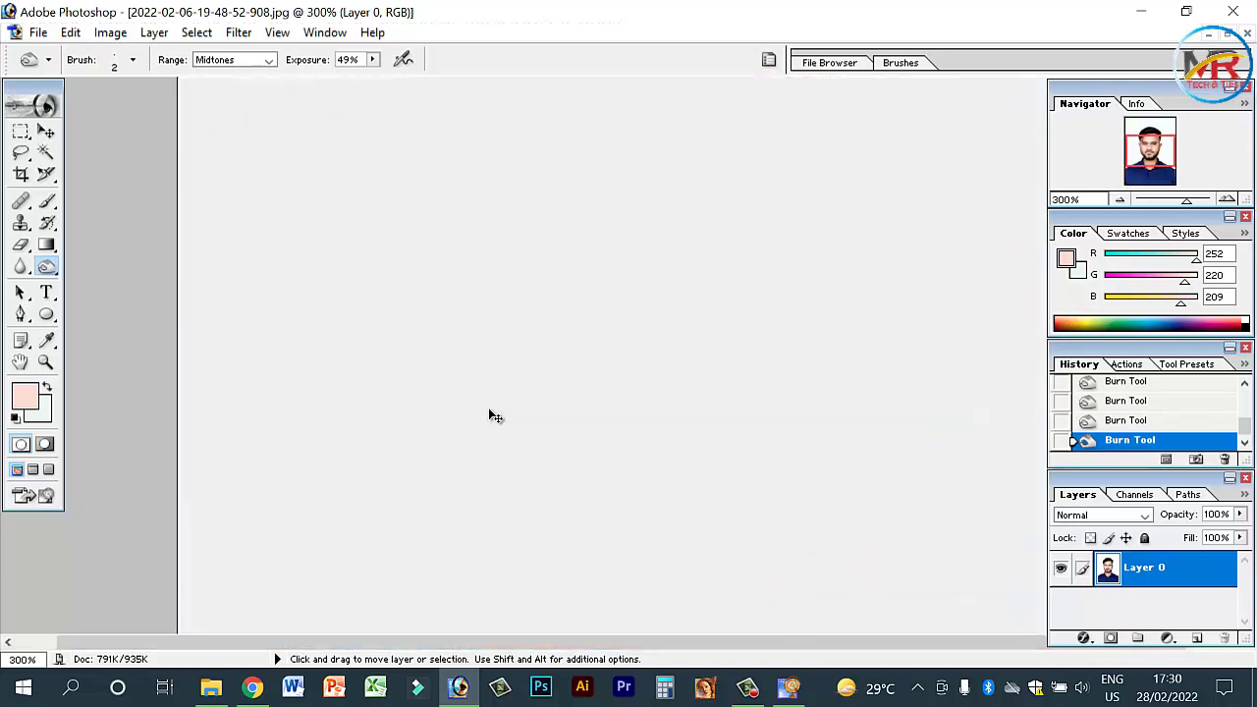
scroll(576, 449, "down", 3)
scroll(637, 506, "down", 2)
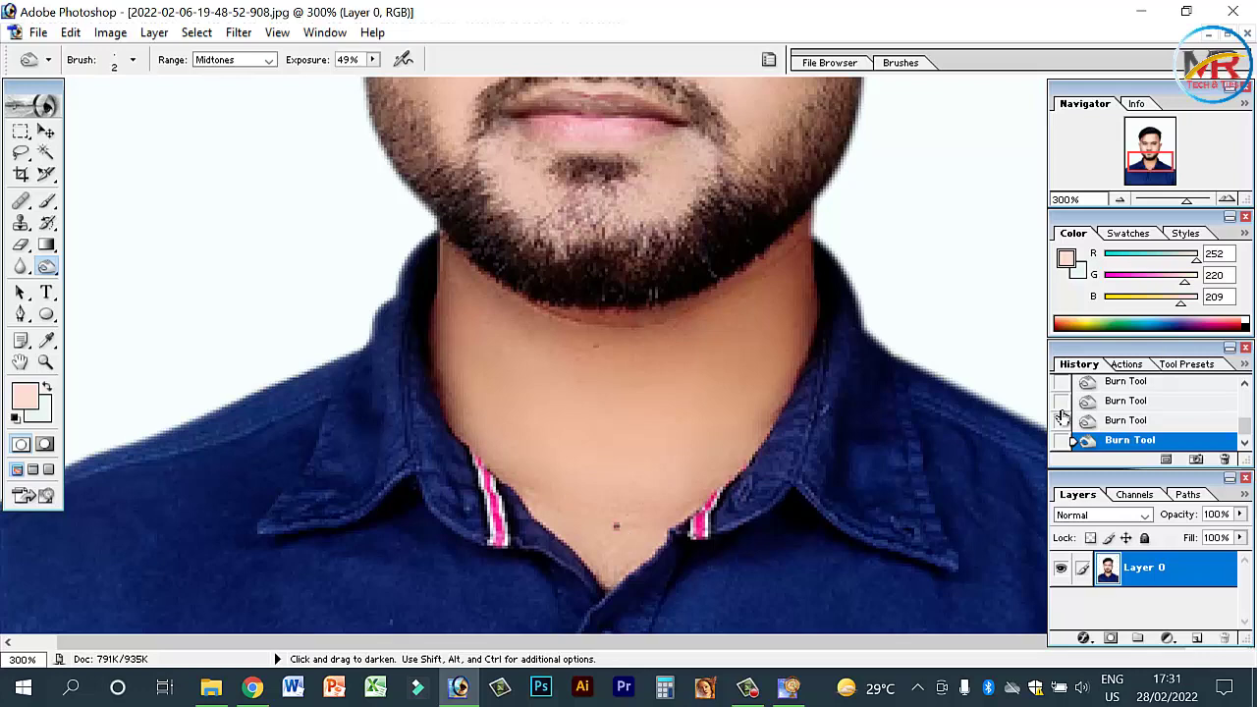
- Step back in History and redo the burn on the spot at the neck's base
key("ctrl+alt+z")
key("ctrl+alt+z")
key("ctrl+alt+z")
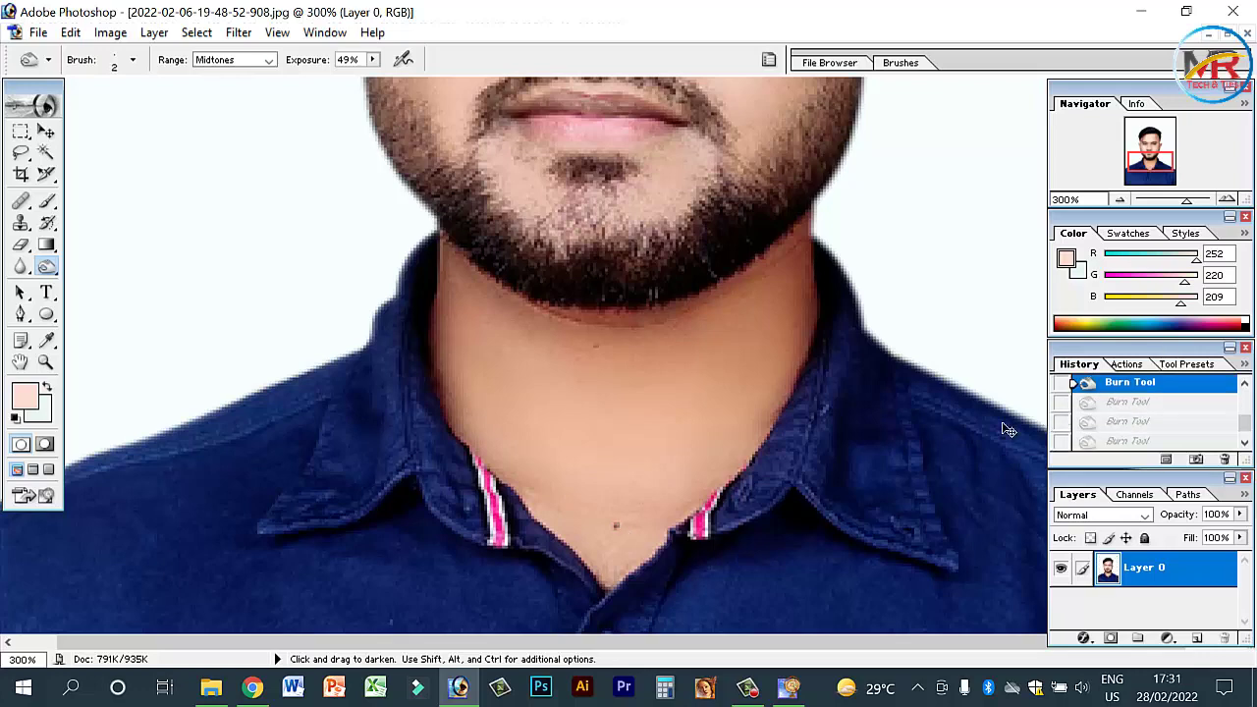
key("ctrl+plus")
key("ctrl+plus")
scroll(679, 412, "down", 2)
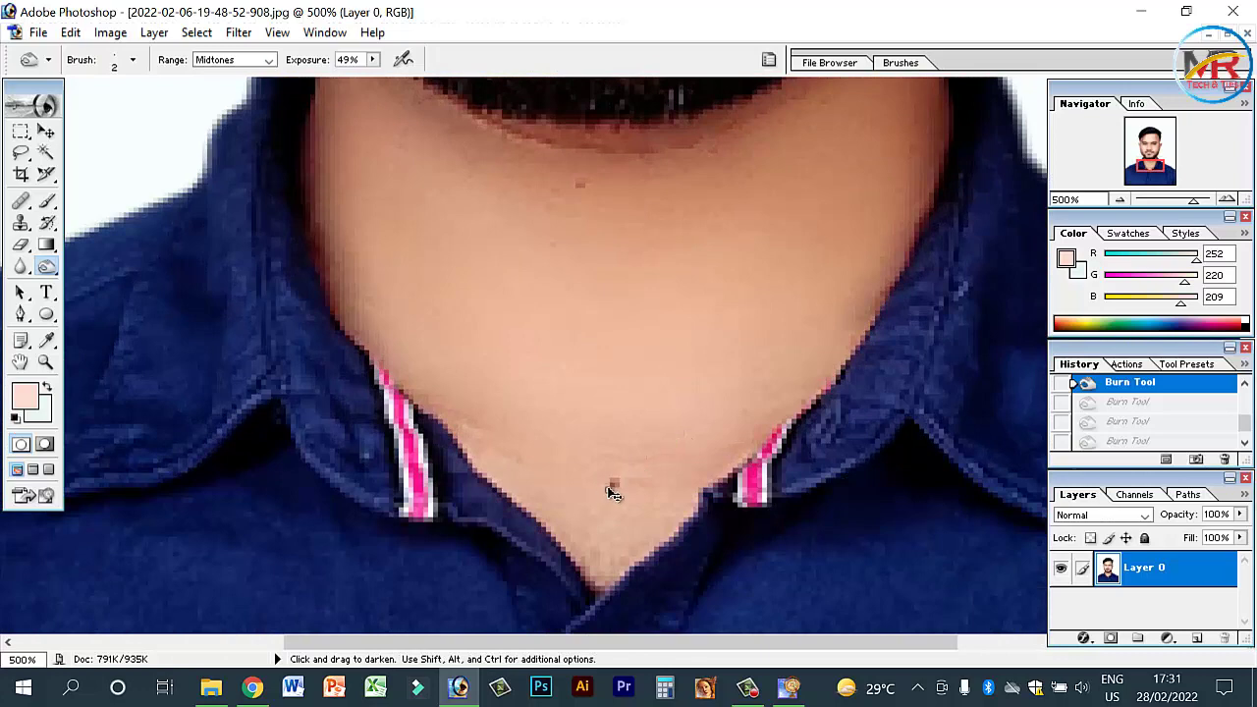
left_click_drag(611, 493, 617, 491)
key("ctrl+0")
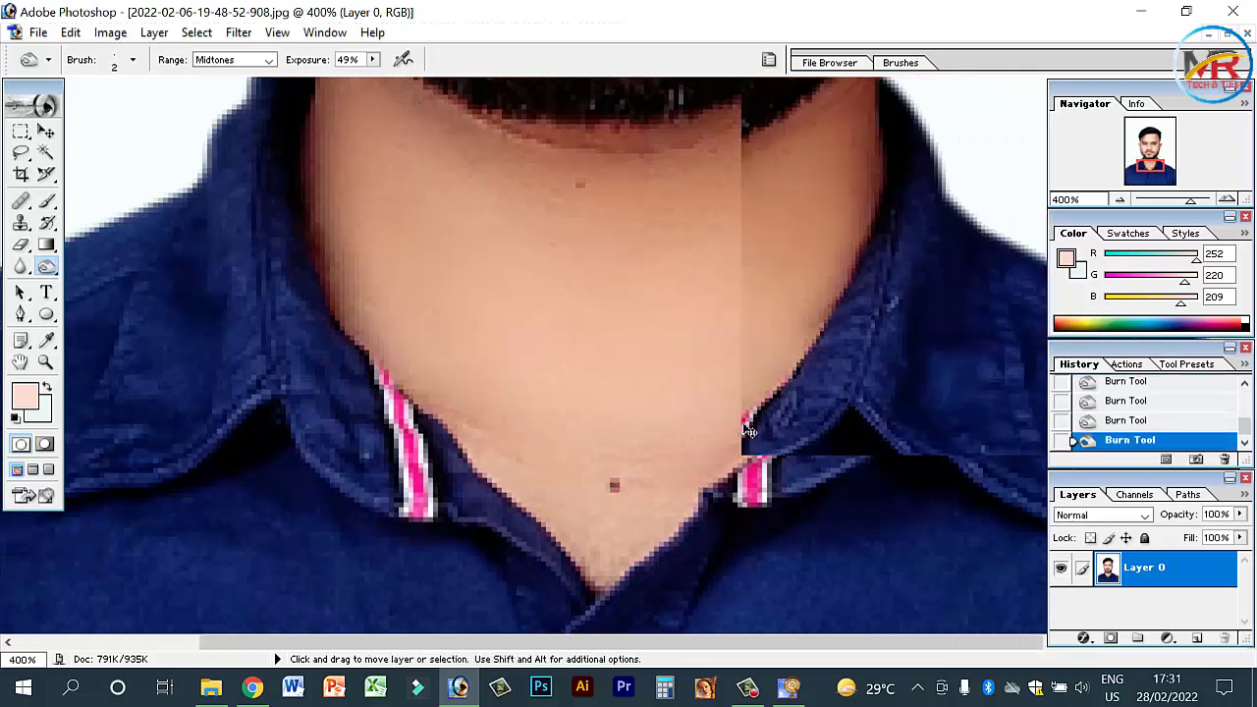
key("ctrl+plus")
key("ctrl+plus")
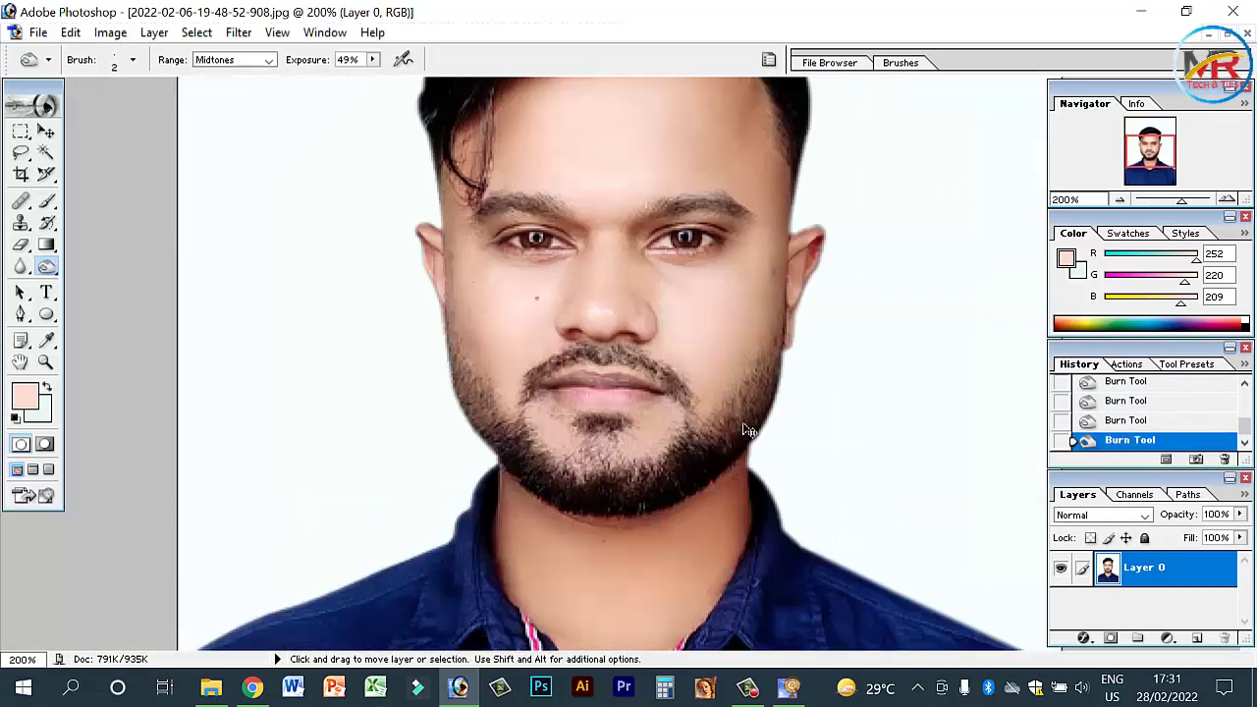
scroll(749, 427, "up", 2)
scroll(650, 259, "up", 5)
scroll(754, 324, "down", 5)
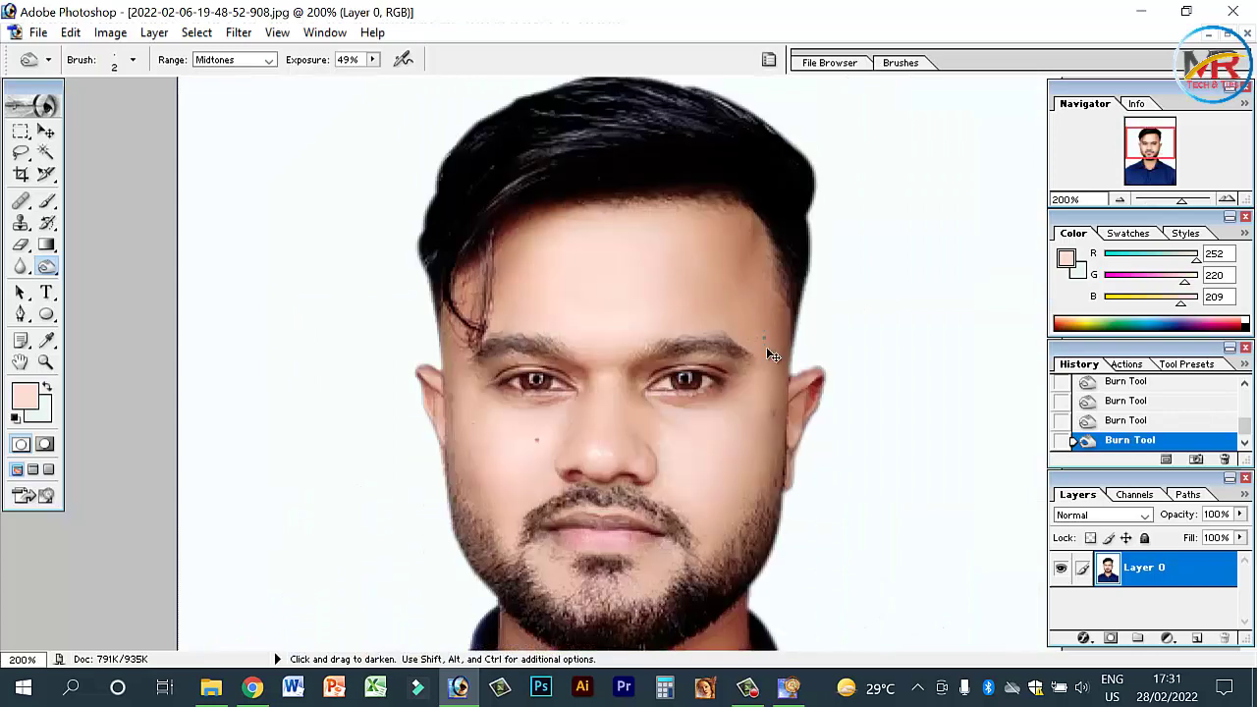
scroll(766, 346, "down", 1)
- At 400% zoom, brush skin-tone Luminosity strokes (29% opacity, 30% flow) over the neck and chin
key("ctrl+plus")
left_click(48, 201)
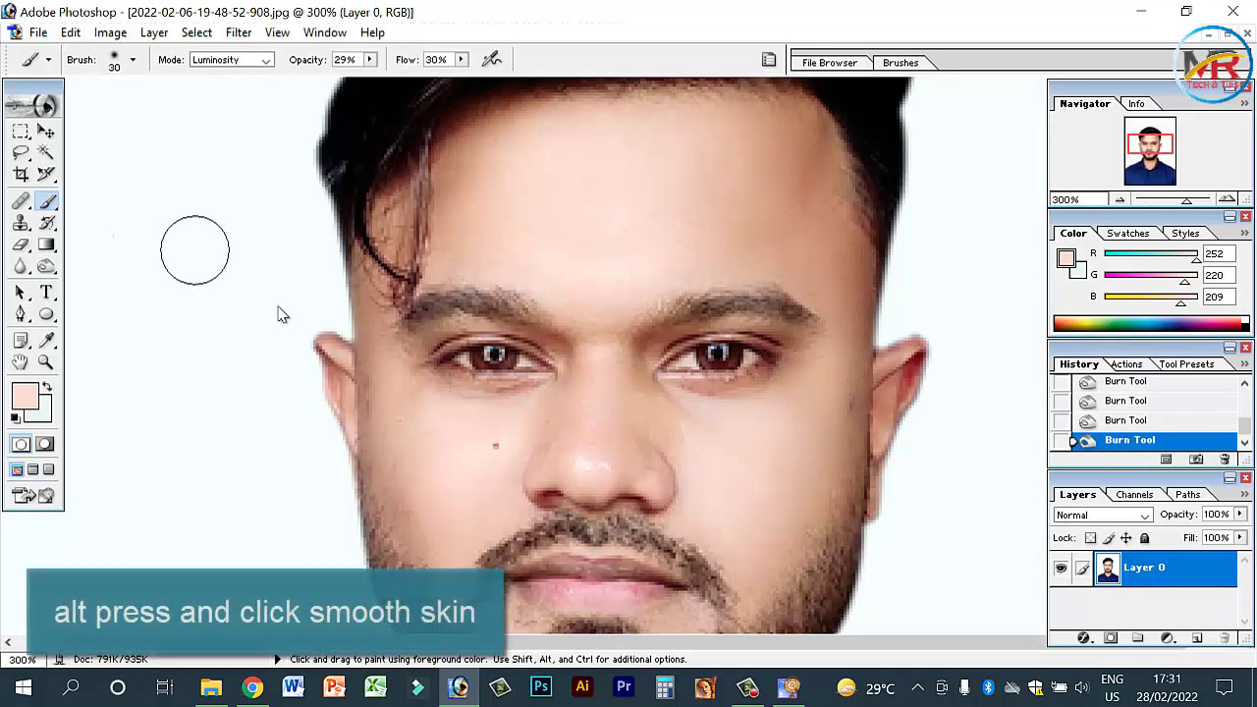
scroll(823, 421, "down", 1)
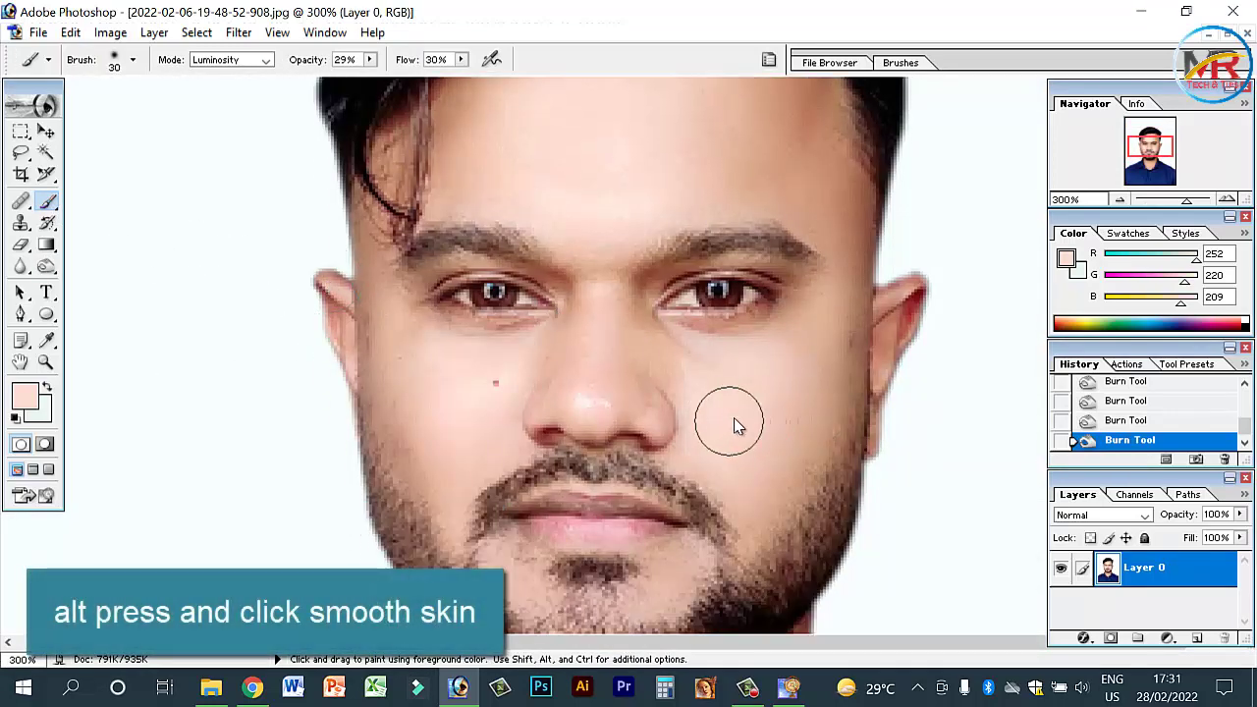
key("ctrl")
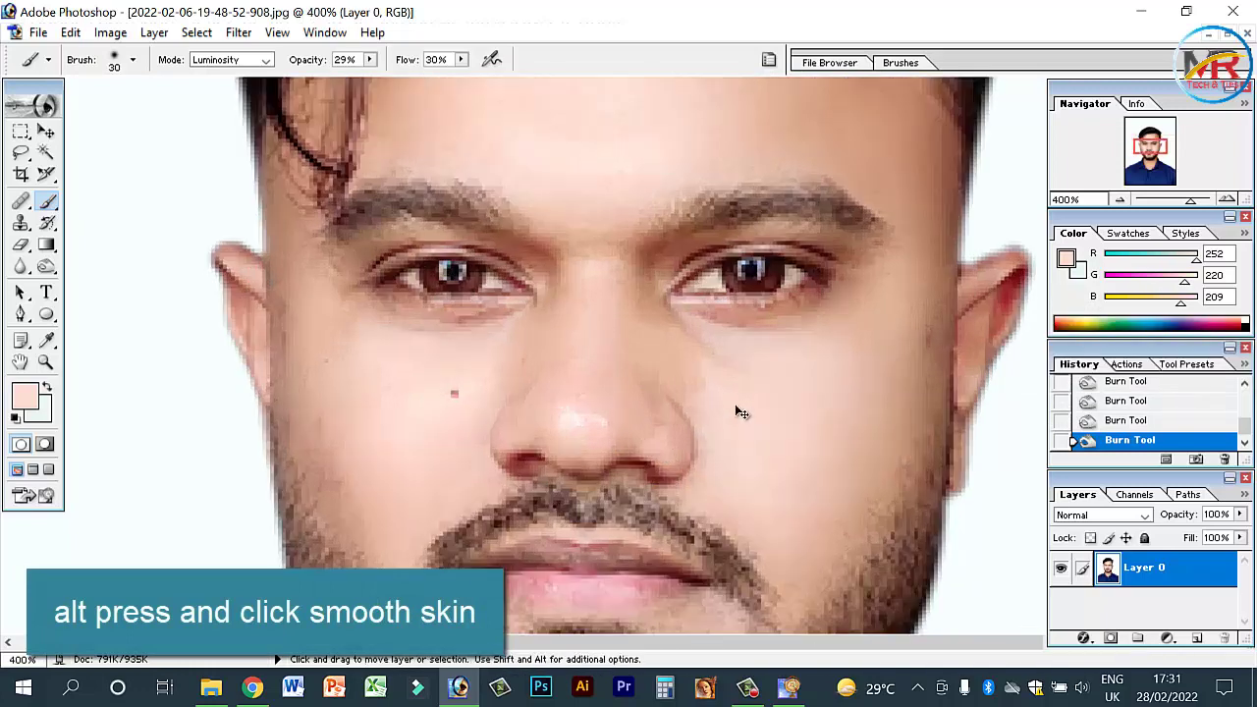
key("ctrl+plus")
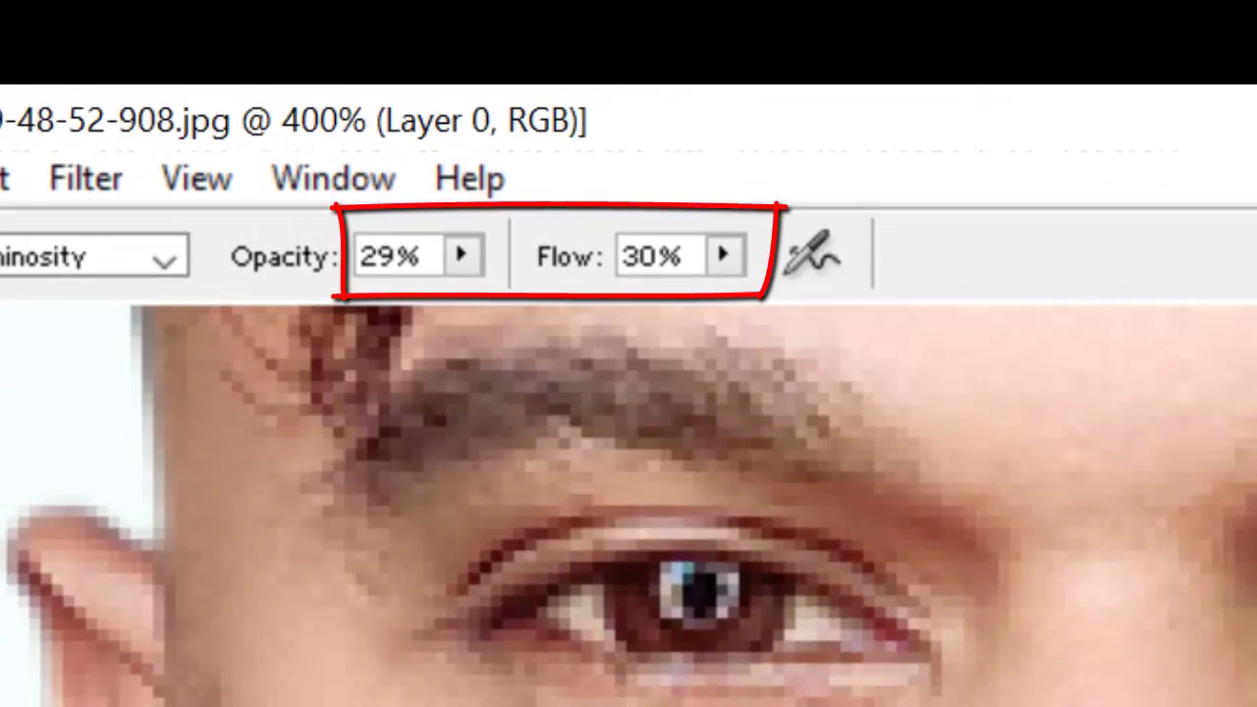
scroll(692, 504, "down", 3)
scroll(693, 504, "down", 3)
scroll(693, 504, "down", 2)
scroll(693, 504, "down", 2)
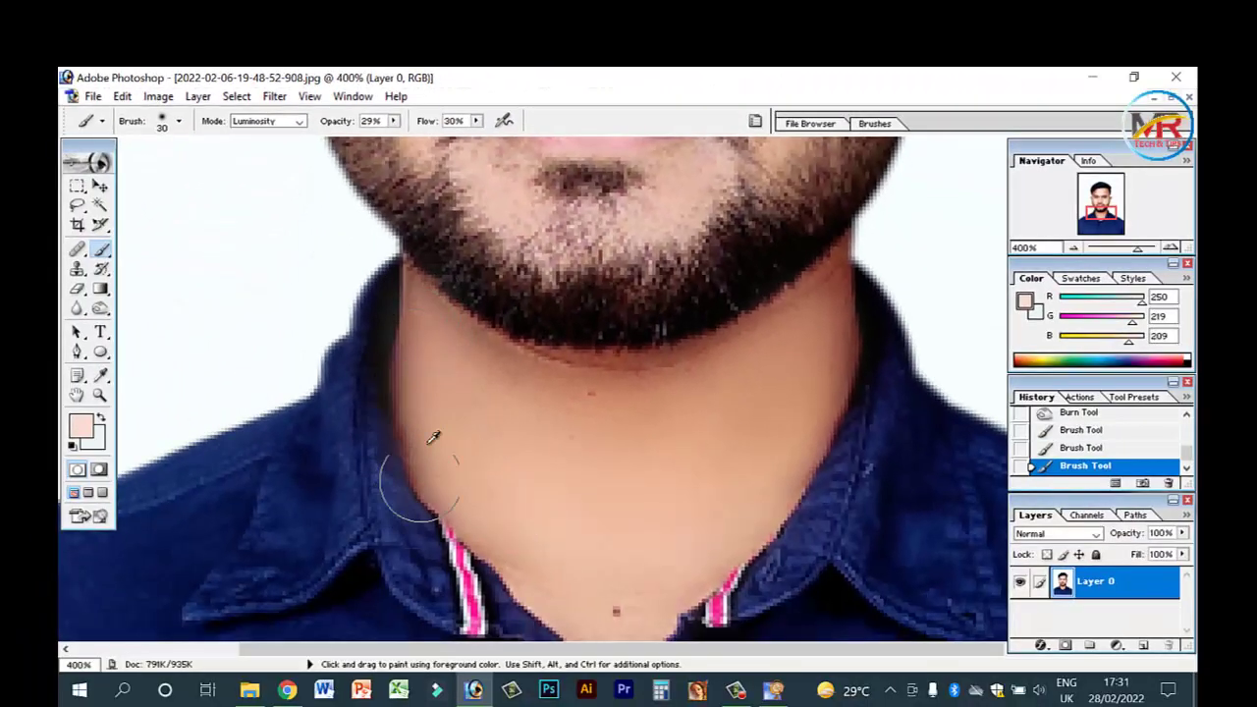
- Smooth the cheeks and forehead with the same brush, then zoom out to the whole photo
scroll(685, 491, "up", 2)
scroll(687, 447, "up", 4)
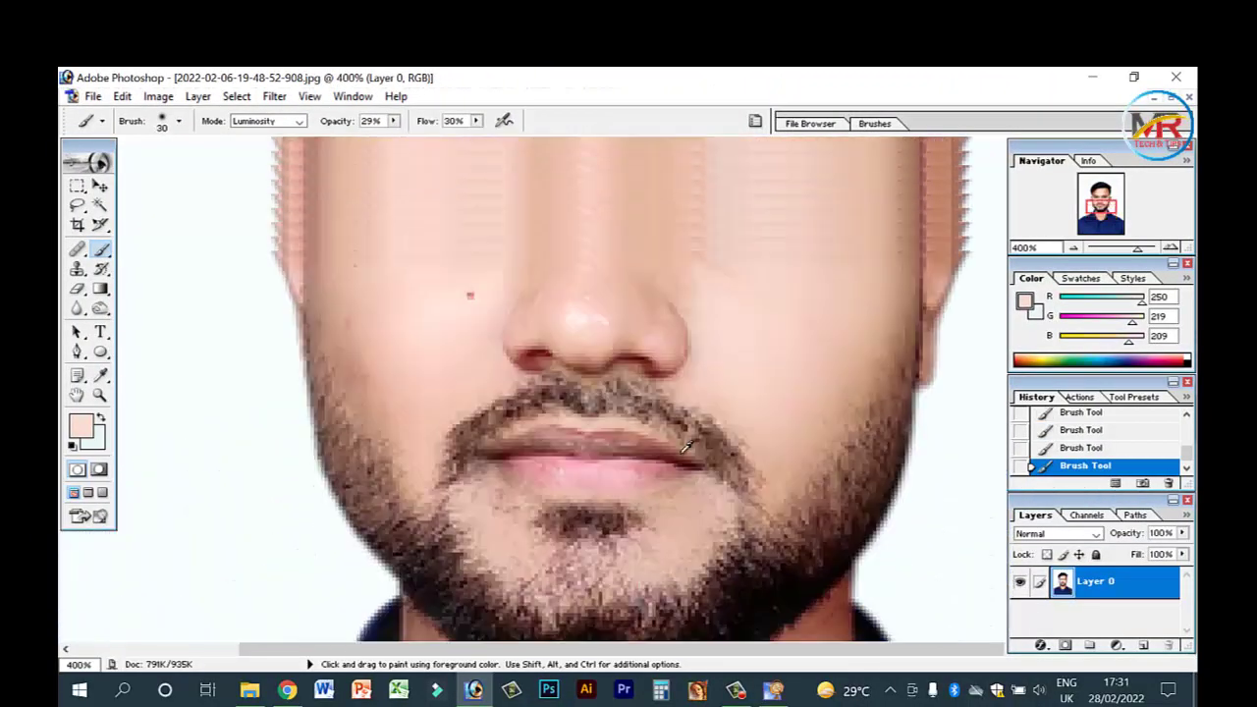
scroll(688, 447, "up", 3)
scroll(515, 489, "up", 1)
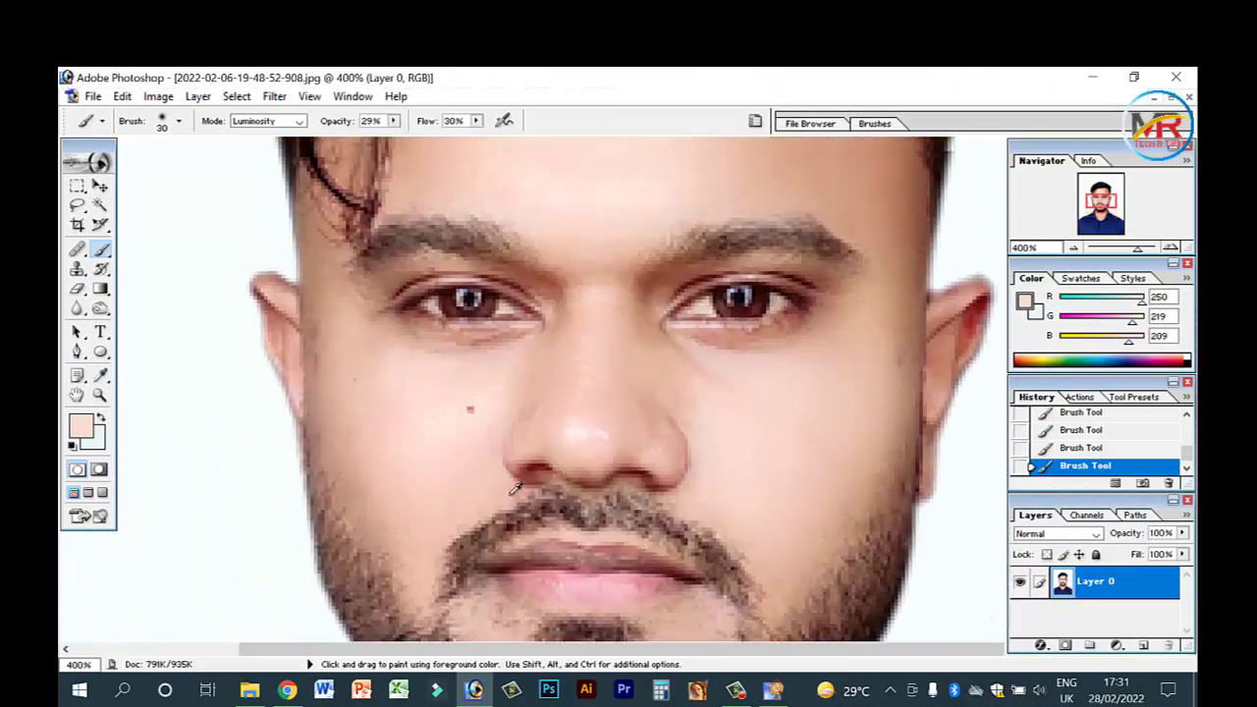
scroll(515, 489, "up", 3)
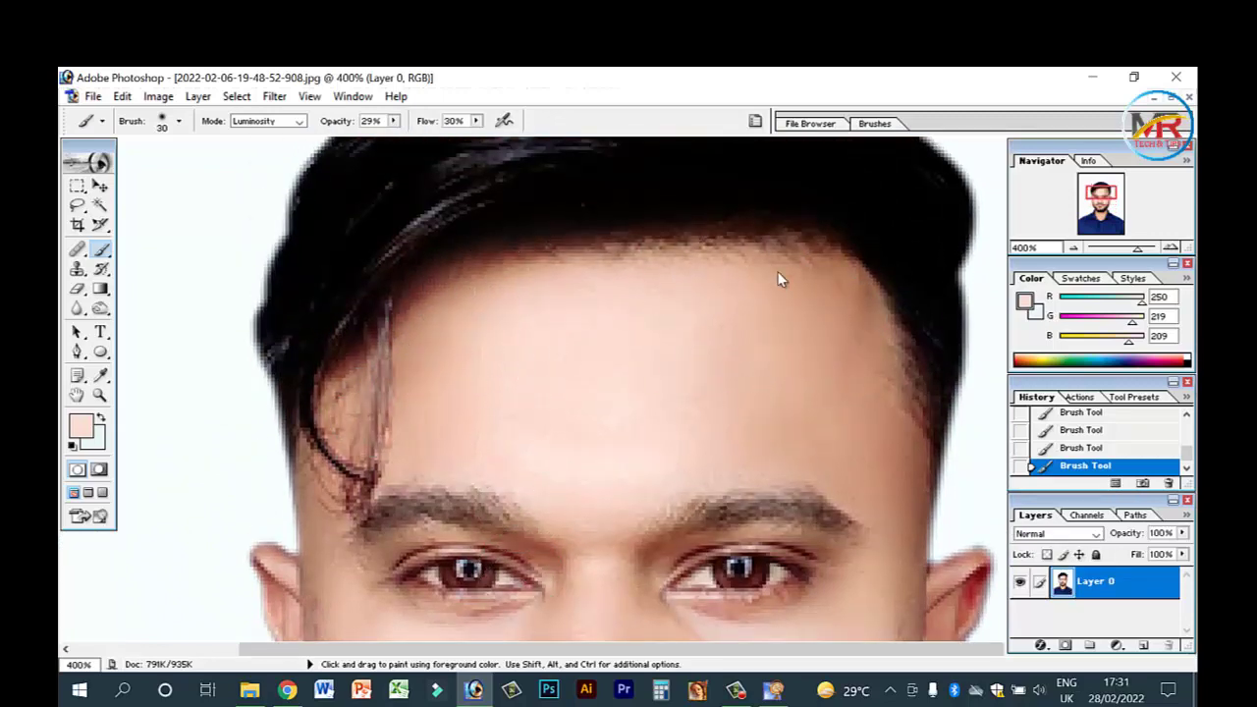
scroll(869, 383, "down", 1)
scroll(905, 444, "down", 2)
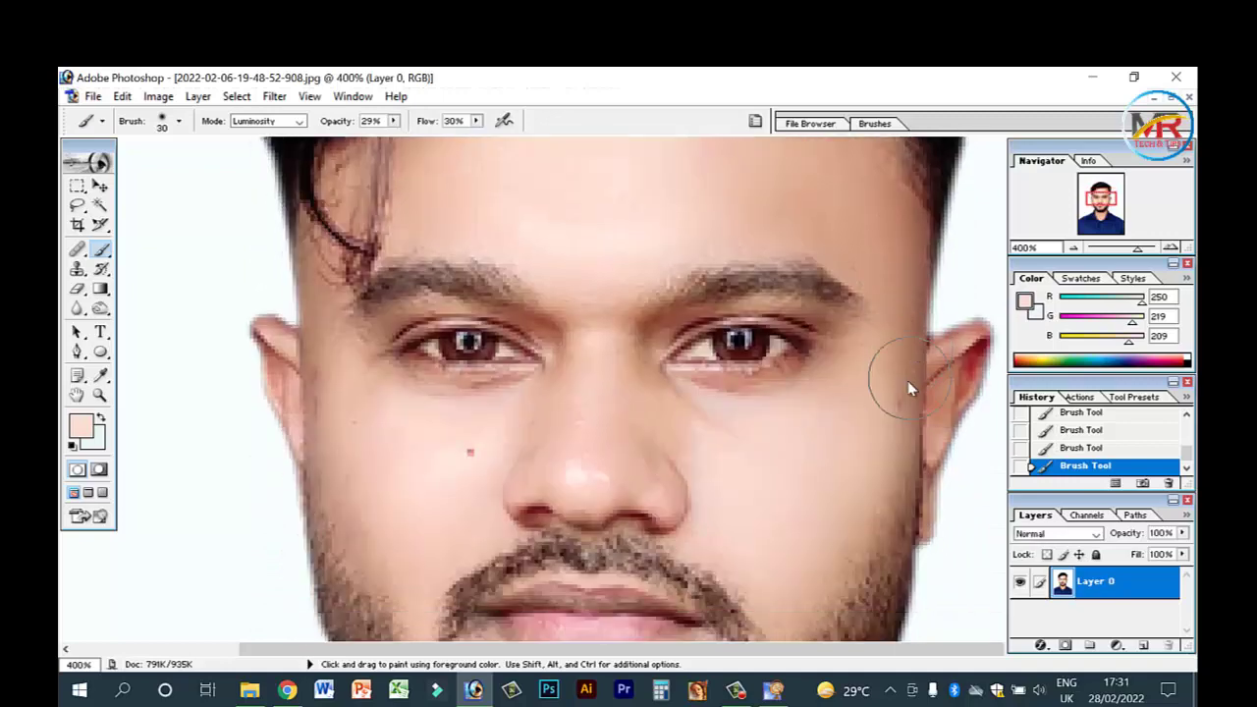
scroll(907, 380, "down", 2)
key("ctrl+alt+0")
key("ctrl+minus")
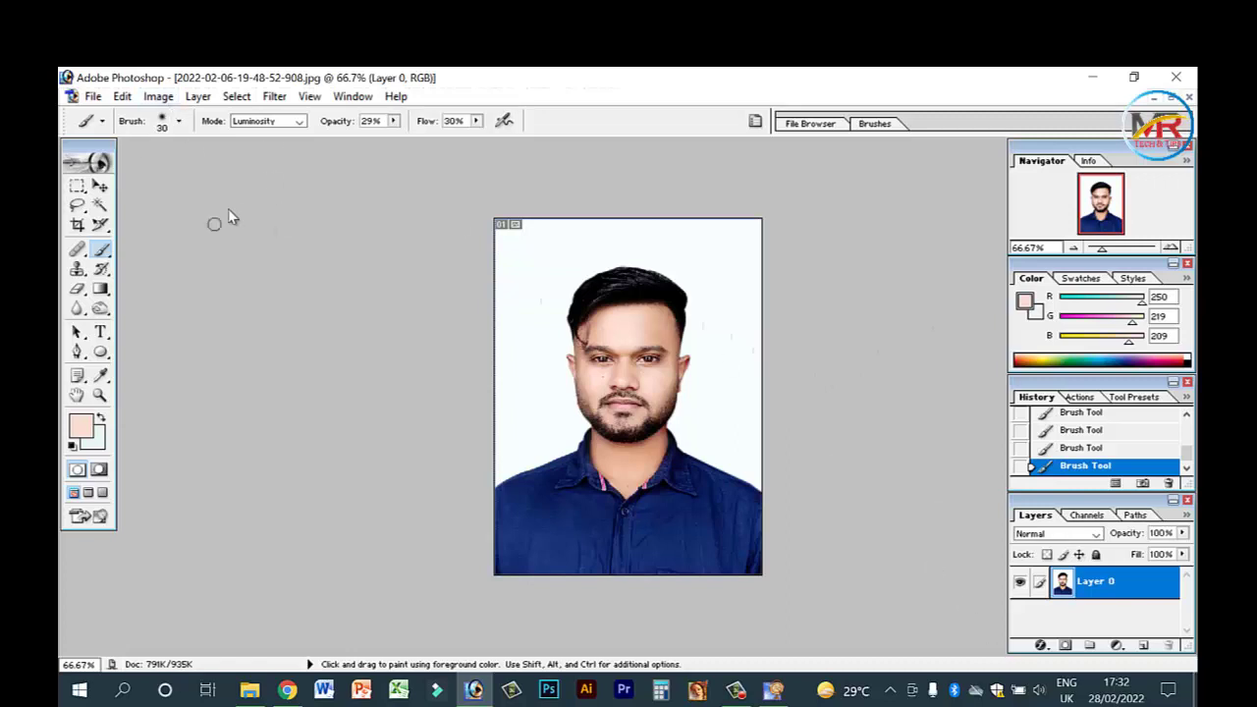
- Add a 5 px black (030303) Center stroke around the photo and check the border zoomed in
left_click(123, 96)
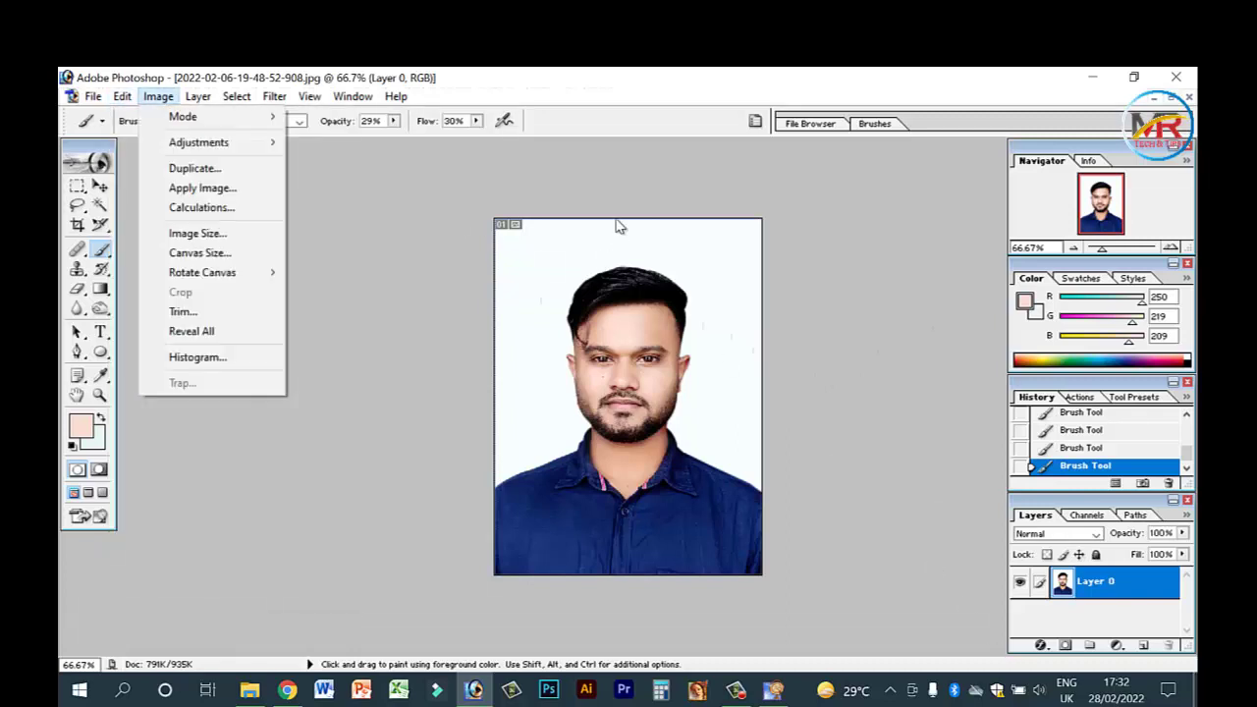
left_click(158, 97)
left_click(123, 96)
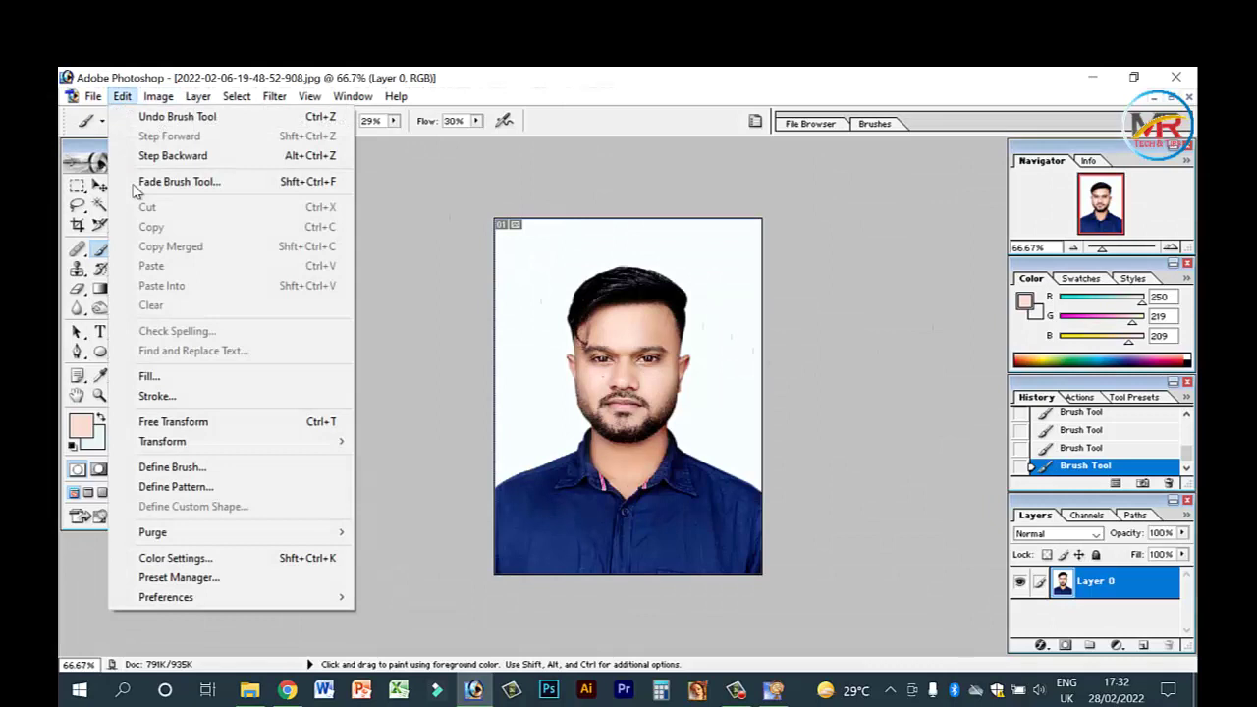
left_click(165, 396)
left_click(571, 334)
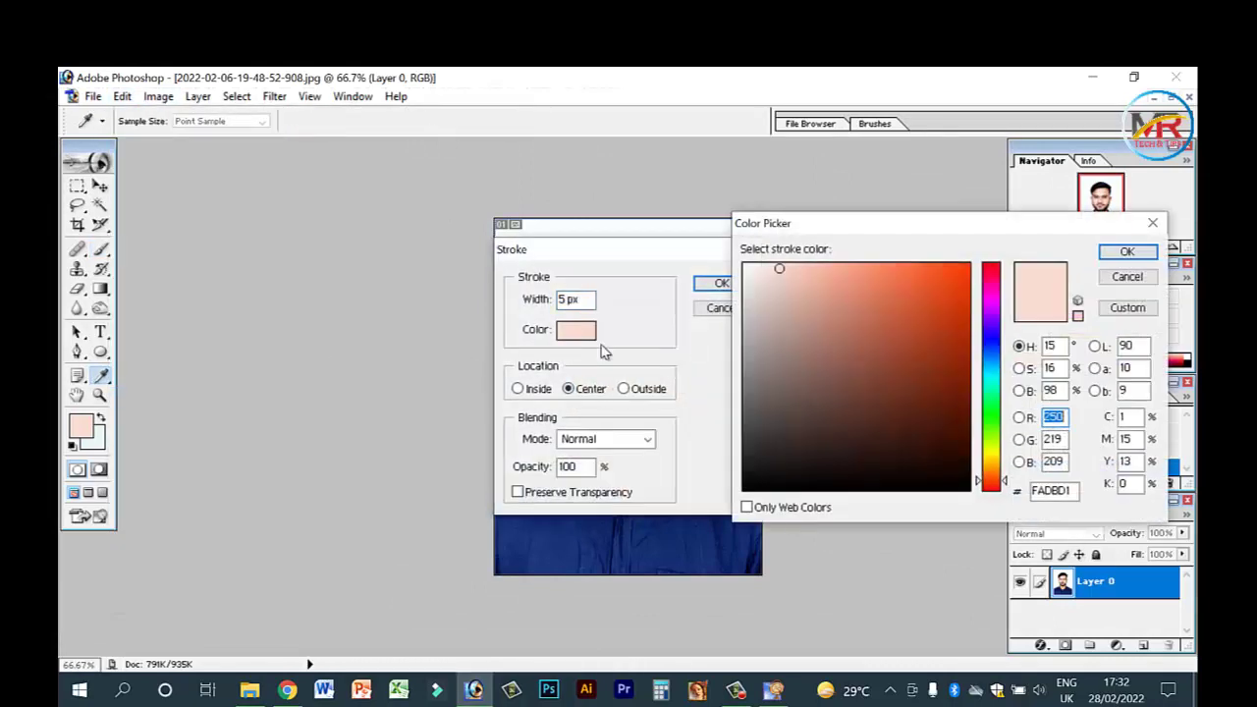
left_click(746, 486)
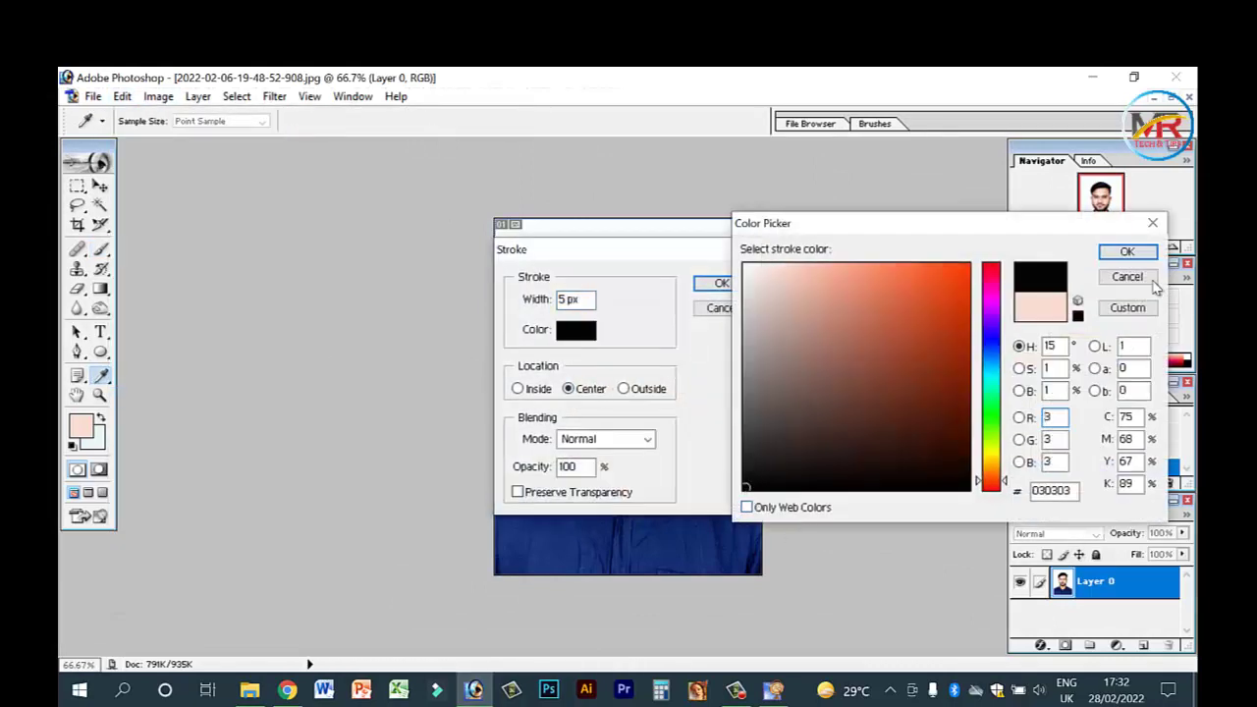
left_click(1128, 252)
left_click(703, 283)
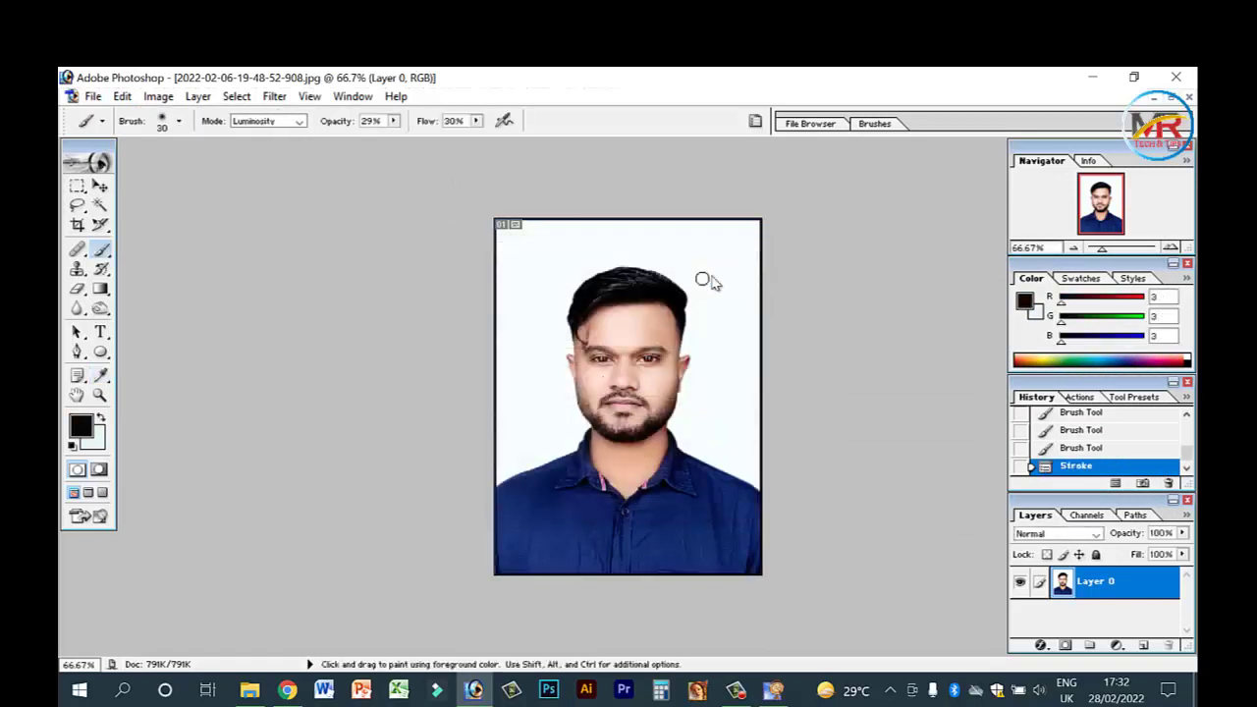
key("ctrl+plus")
key("ctrl+plus")
key("ctrl+minus")
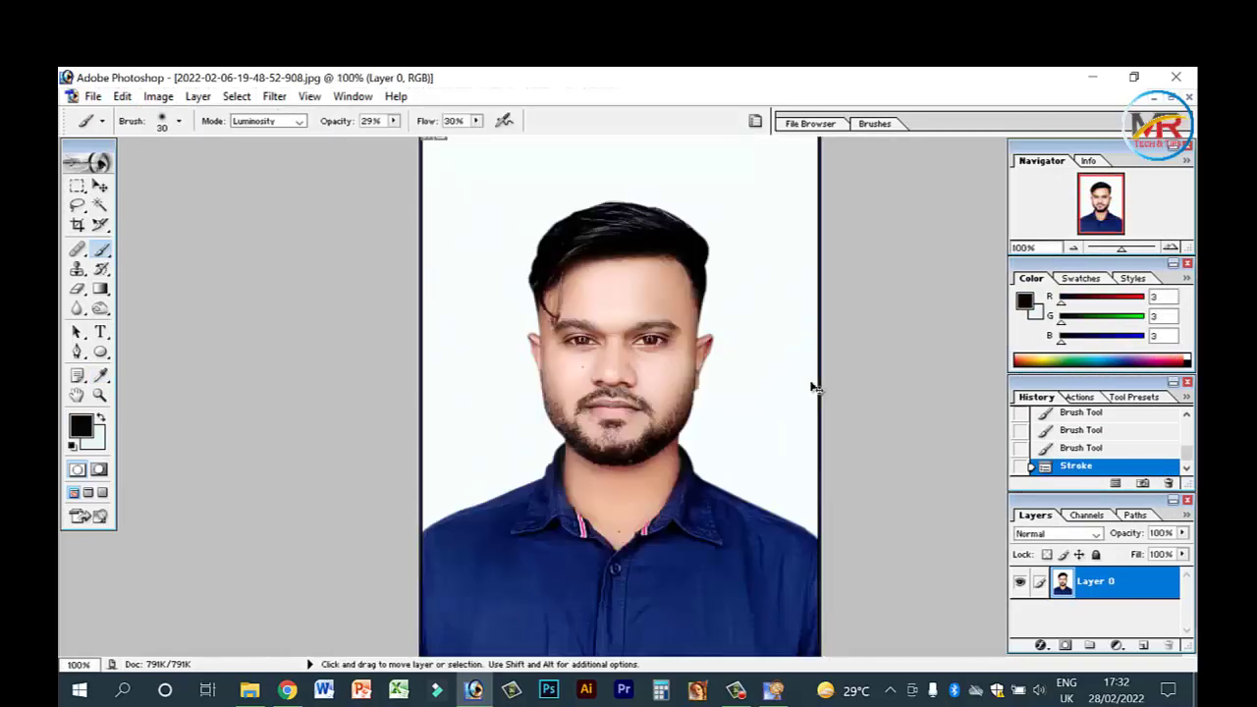
key("ctrl+minus")
key("ctrl+minus")
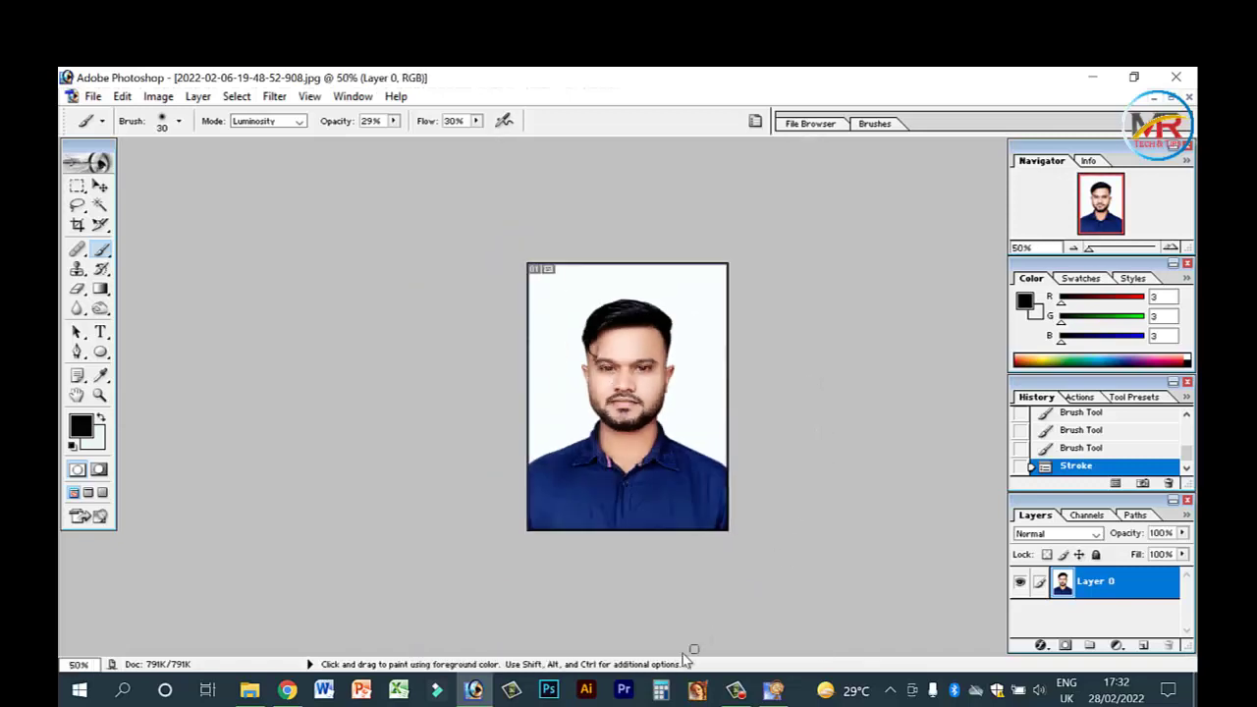
- Create a new A4 Photoshop document (210×297 mm, 300 ppi)
left_click(698, 691)
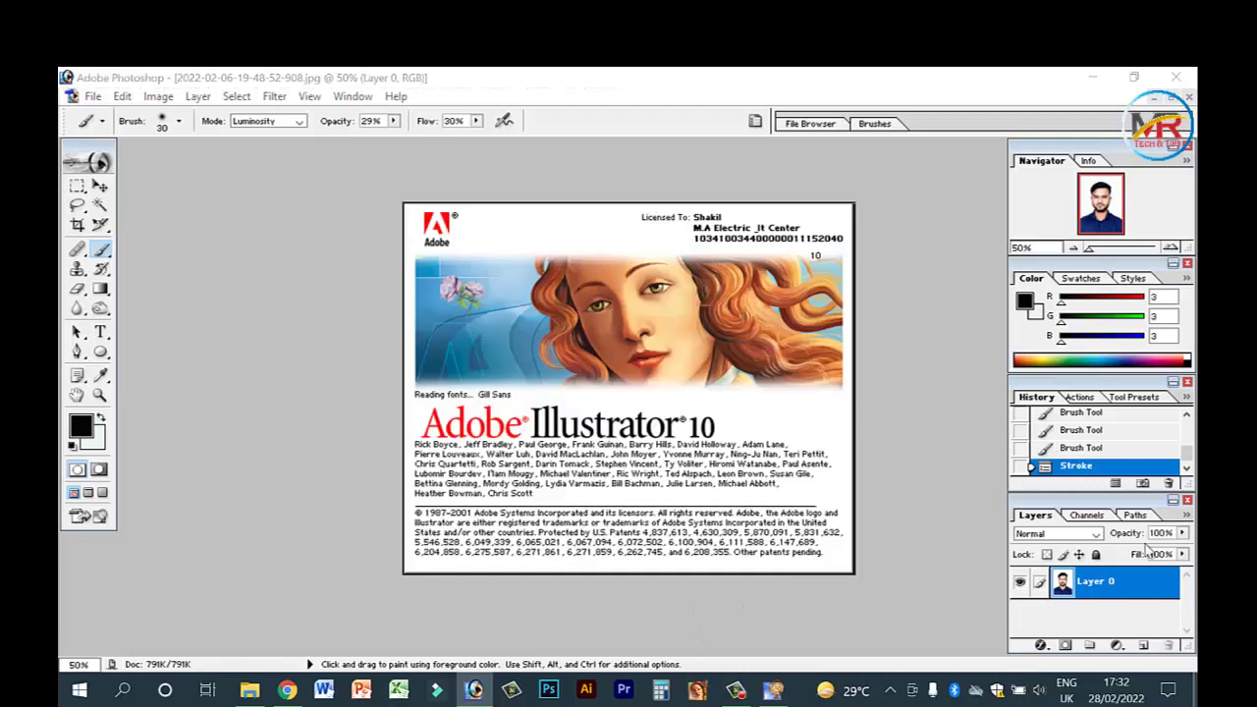
left_click(324, 302)
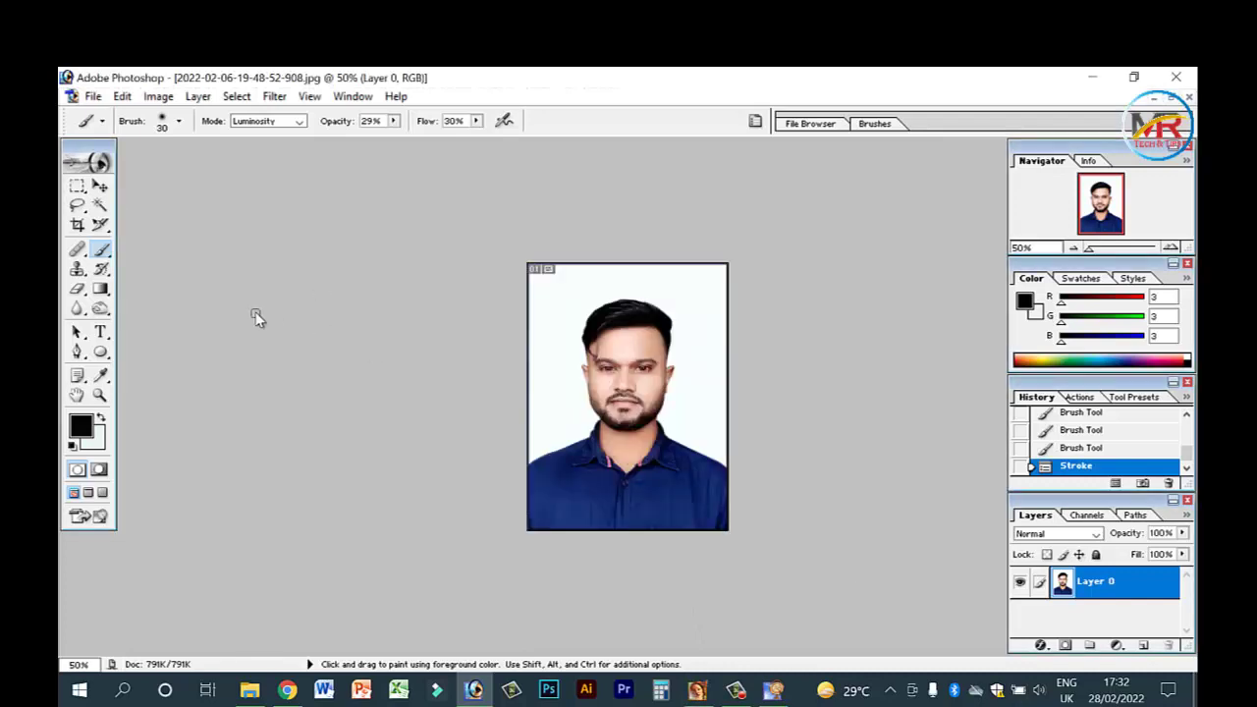
key("ctrl")
key("ctrl+n")
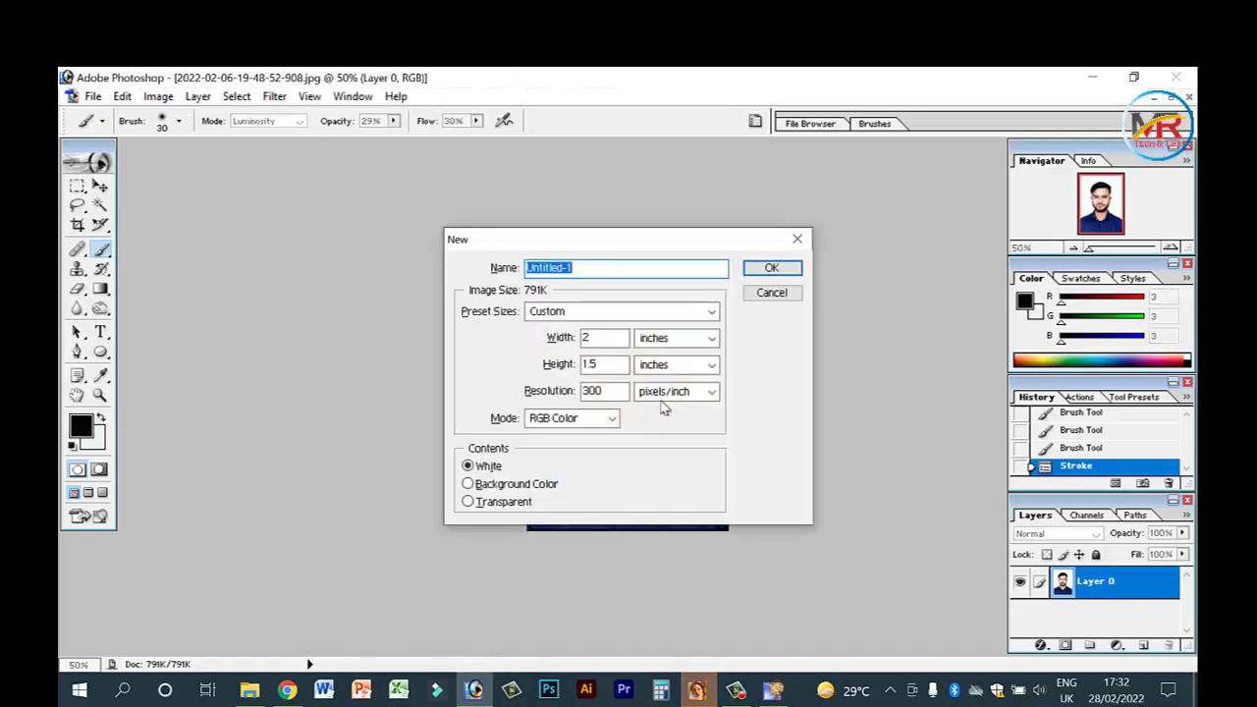
left_click(578, 312)
left_click(536, 459)
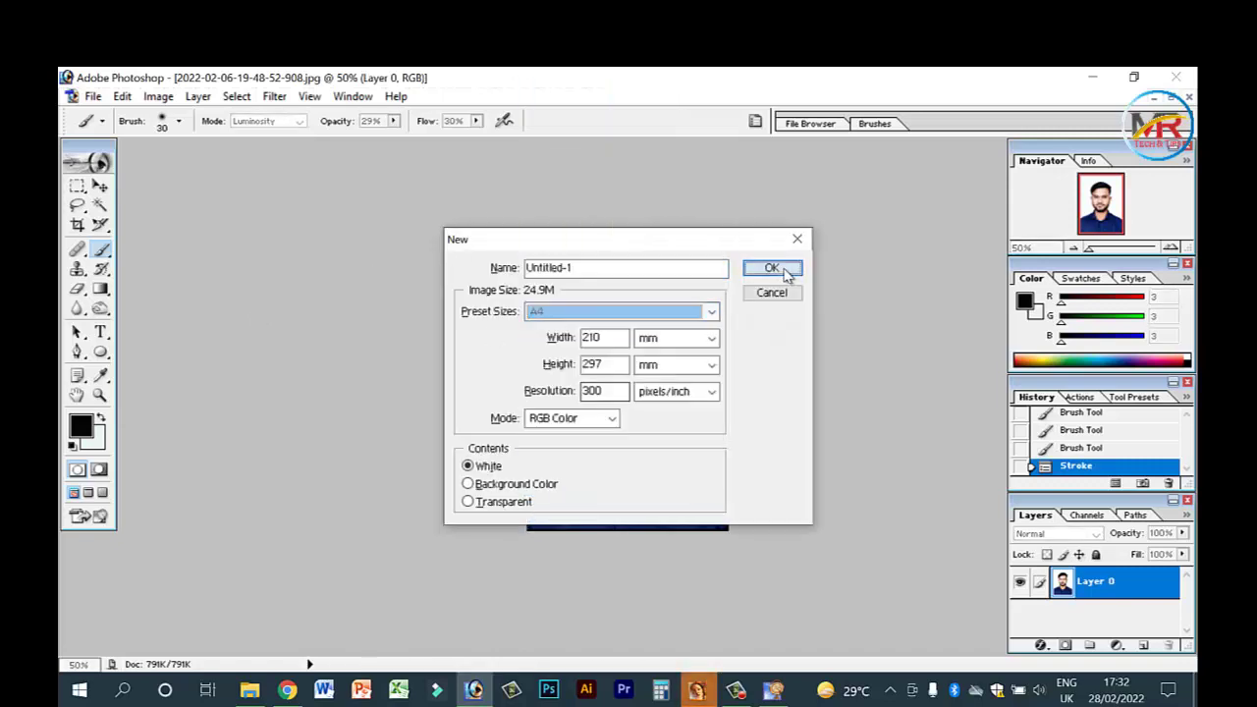
left_click(772, 269)
- Drag the portrait onto the A4 page and line up five copies across the top
left_click_drag(300, 164, 720, 235)
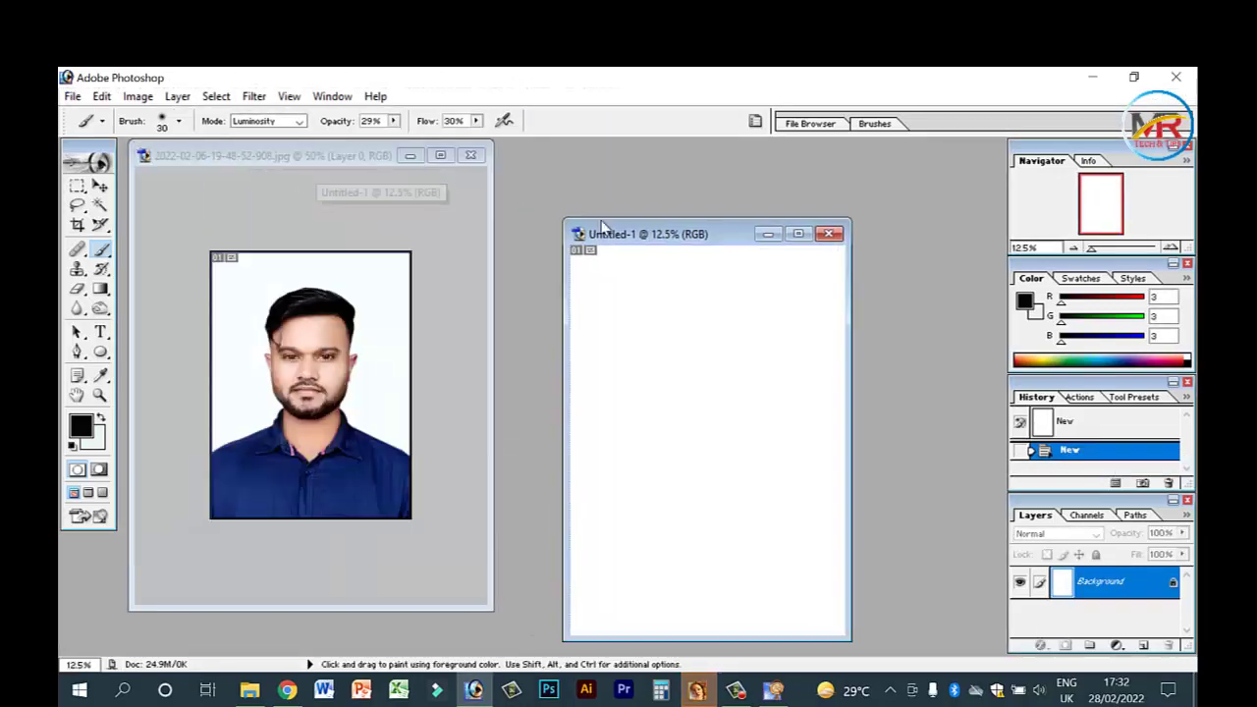
left_click(100, 186)
mouse_move(302, 393)
left_mouse_down()
mouse_move(737, 458)
mouse_move(514, 251)
mouse_move(709, 245)
left_mouse_up()
left_click(793, 233)
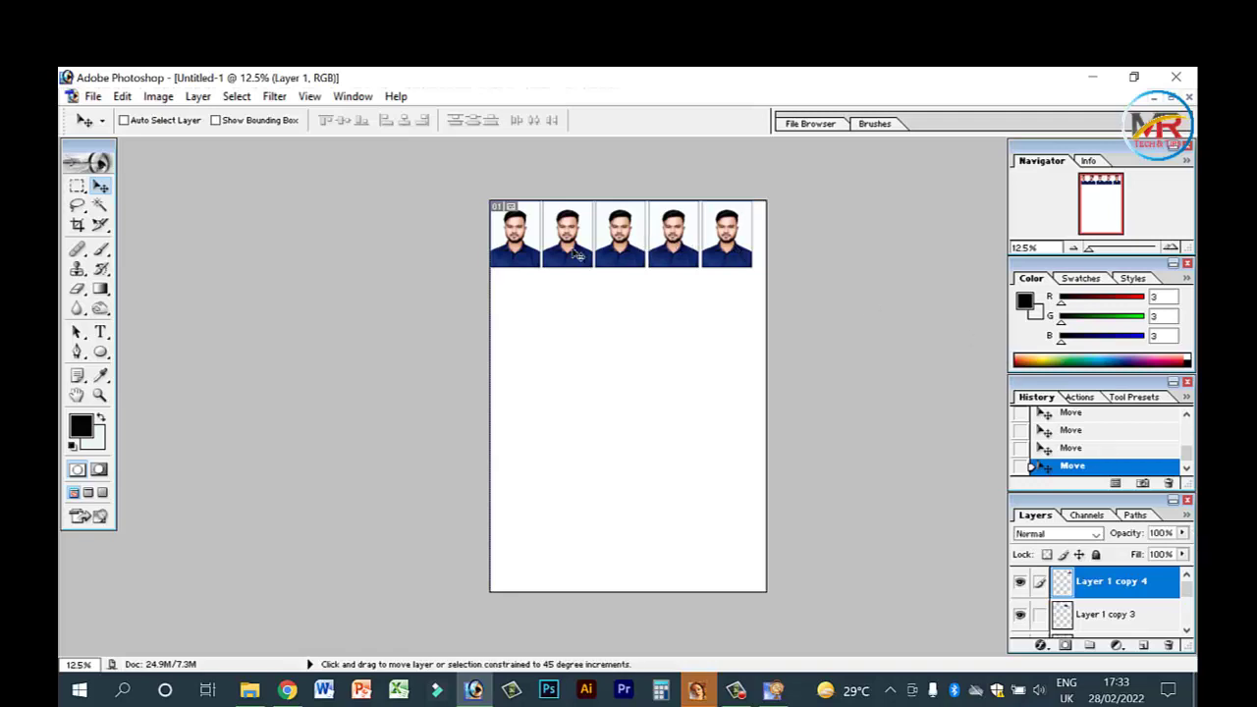
key("ctrl+minus")
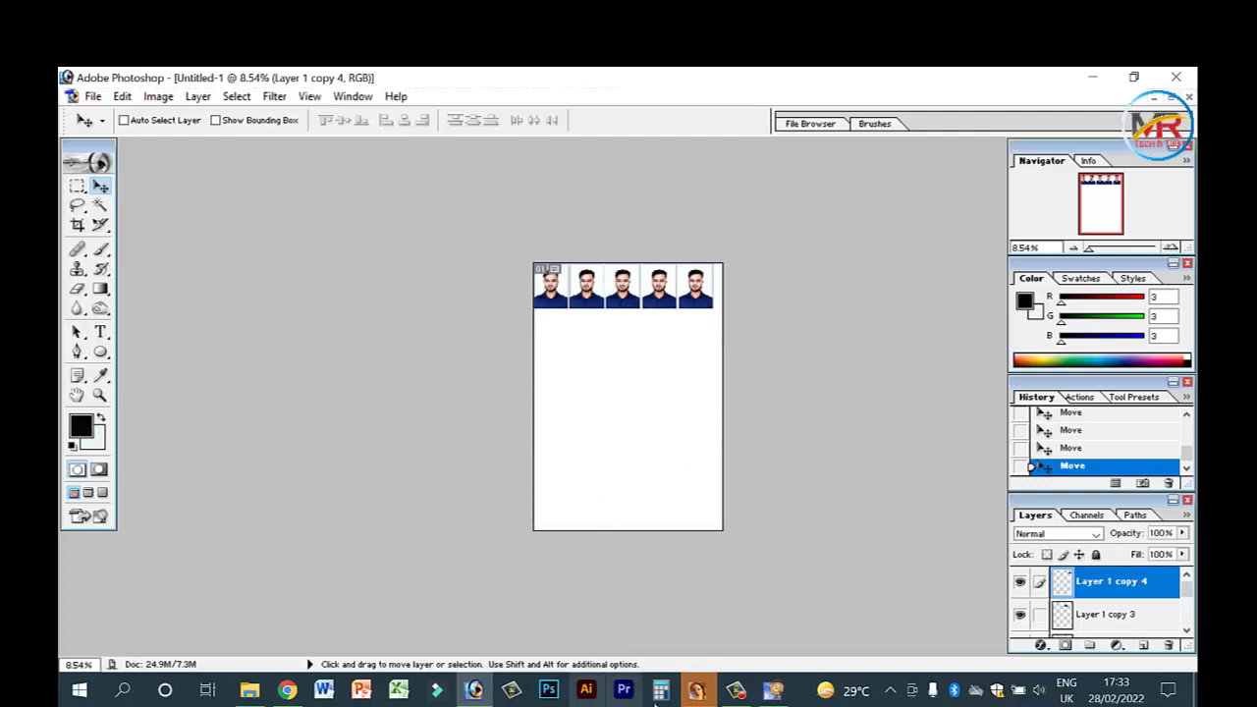
left_click(698, 691)
- Create a blank A4 artboard and build a top row of five portrait copies
key("ctrl+n")
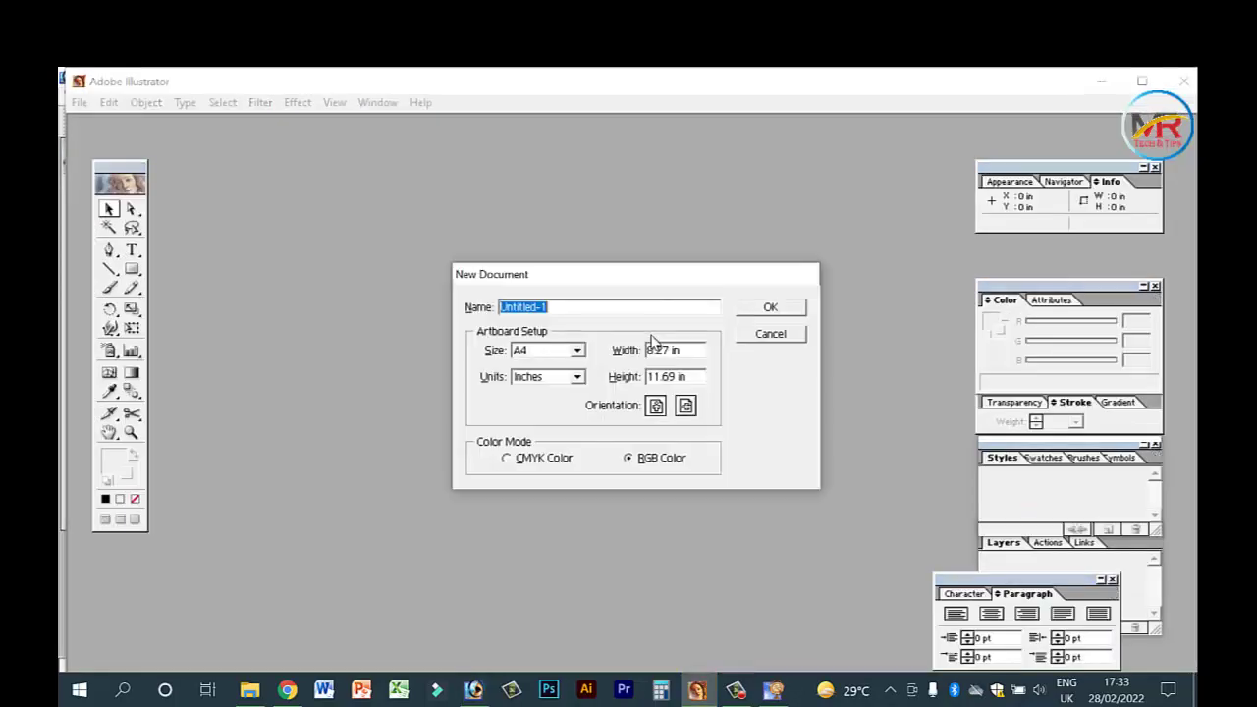
key("Return")
left_click(481, 693)
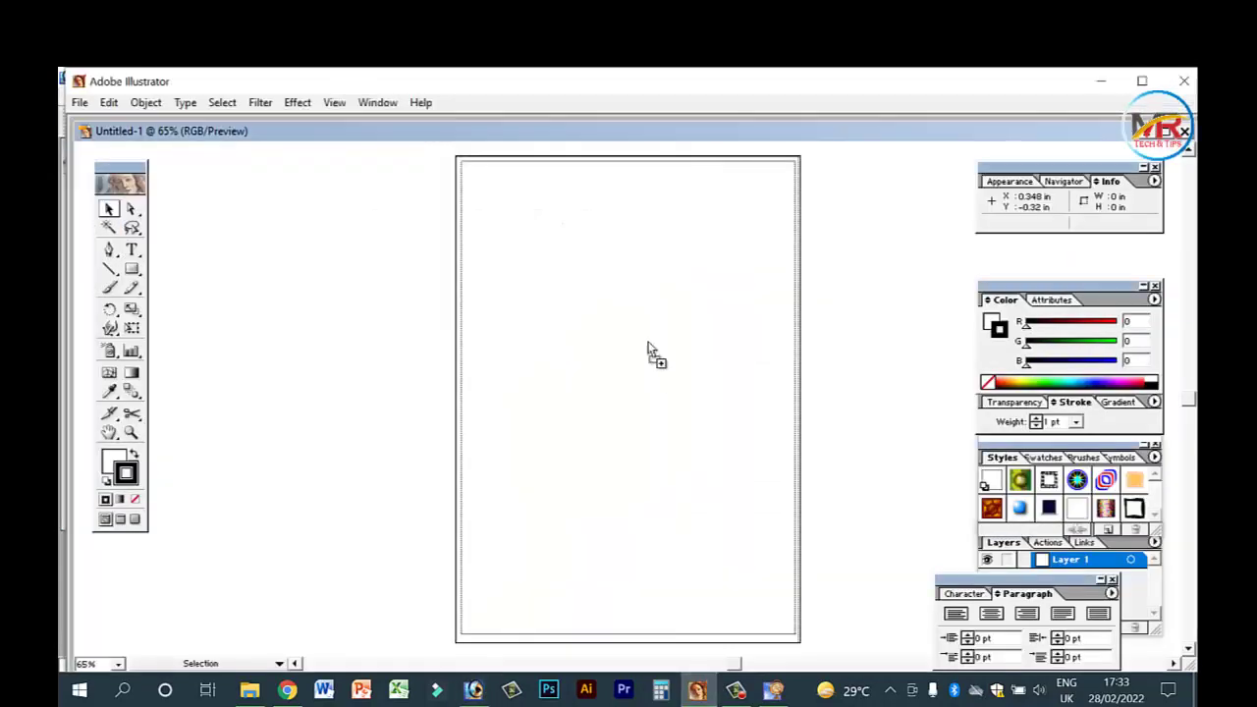
mouse_move(648, 349)
left_mouse_down()
mouse_move(489, 222)
mouse_move(545, 228)
left_mouse_up()
left_click_drag(645, 250, 463, 210)
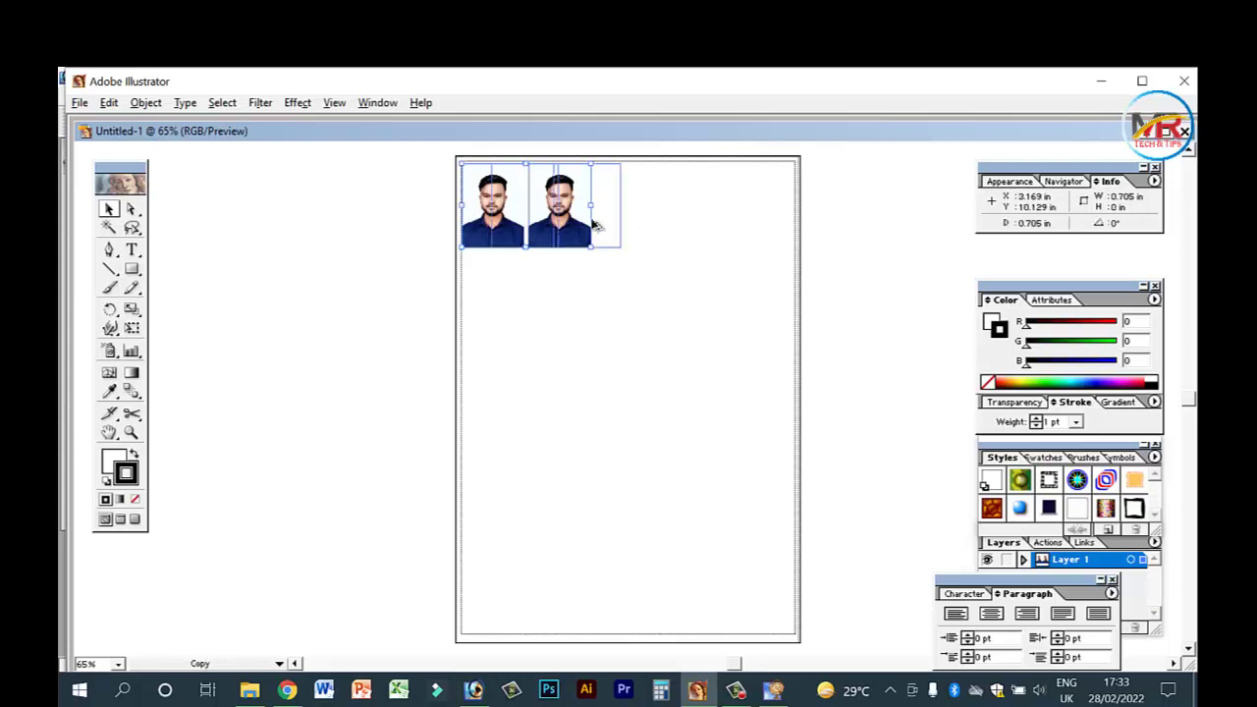
mouse_move(577, 228)
left_mouse_down()
mouse_move(694, 224)
mouse_move(678, 253)
mouse_move(768, 228)
left_mouse_up()
left_click(748, 283)
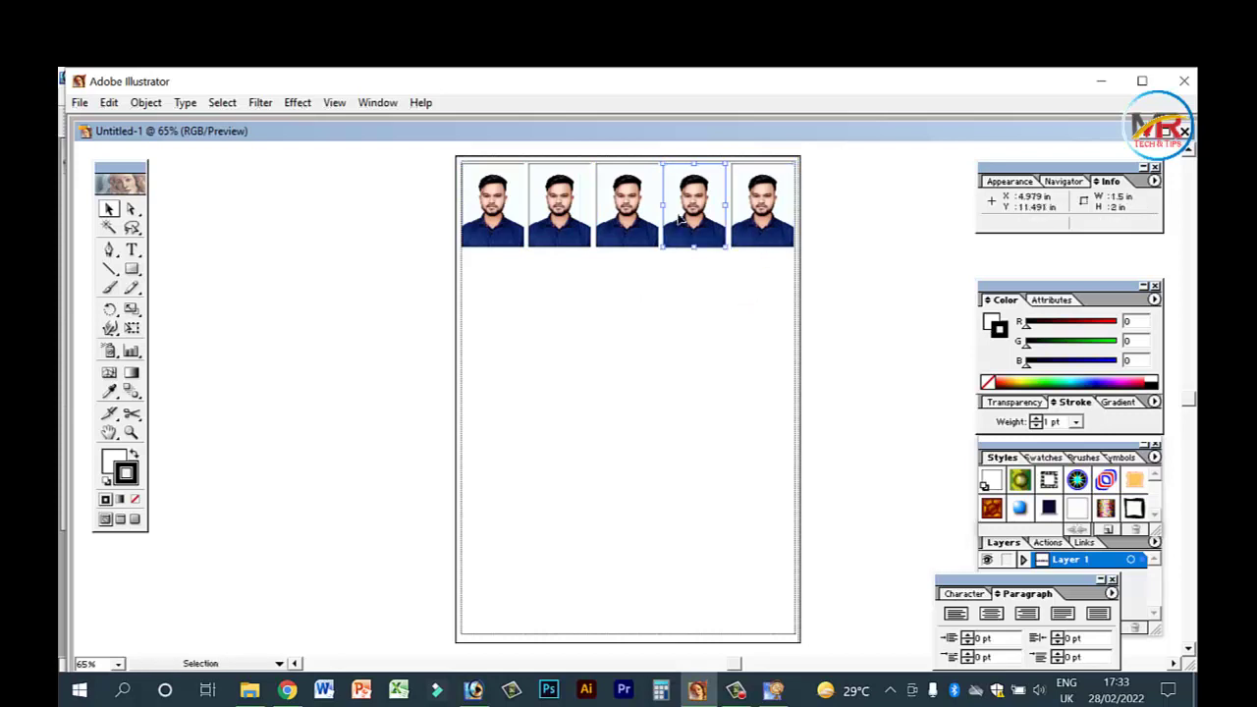
- Copy the row of five down as a second row, then copy both rows down as rows three and four
left_click(847, 315)
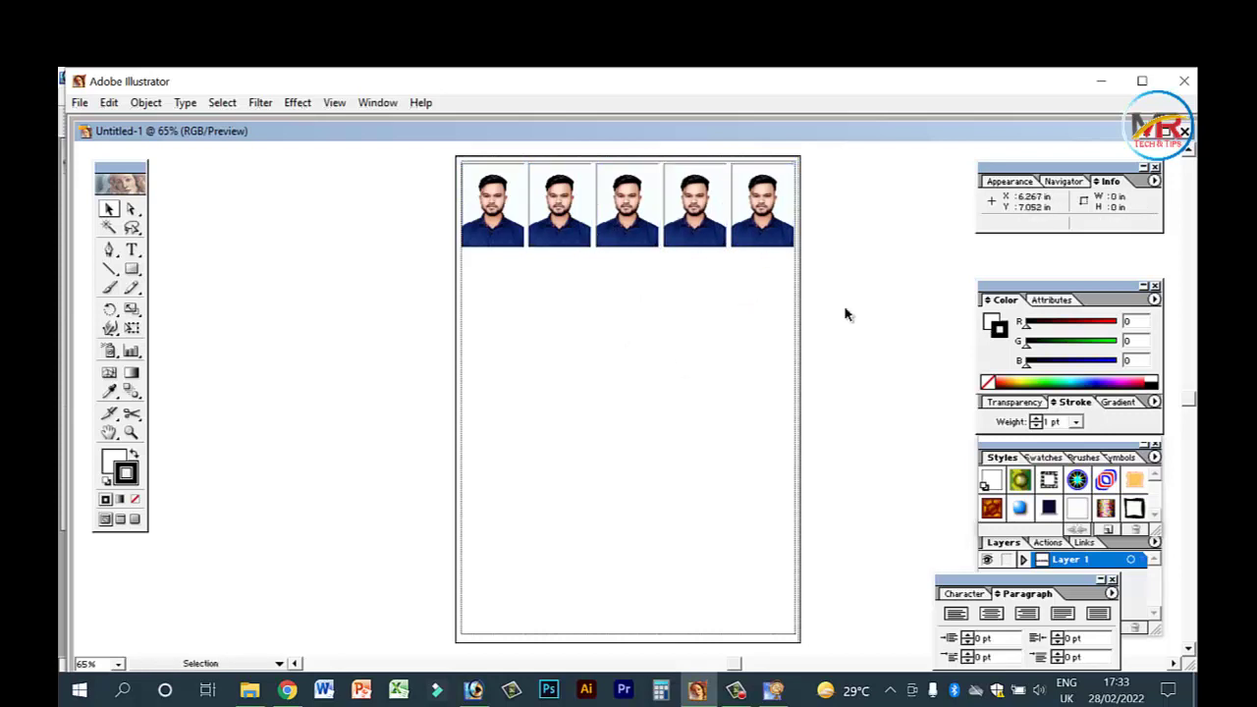
key("ctrl+a")
left_click_drag(527, 228, 496, 294)
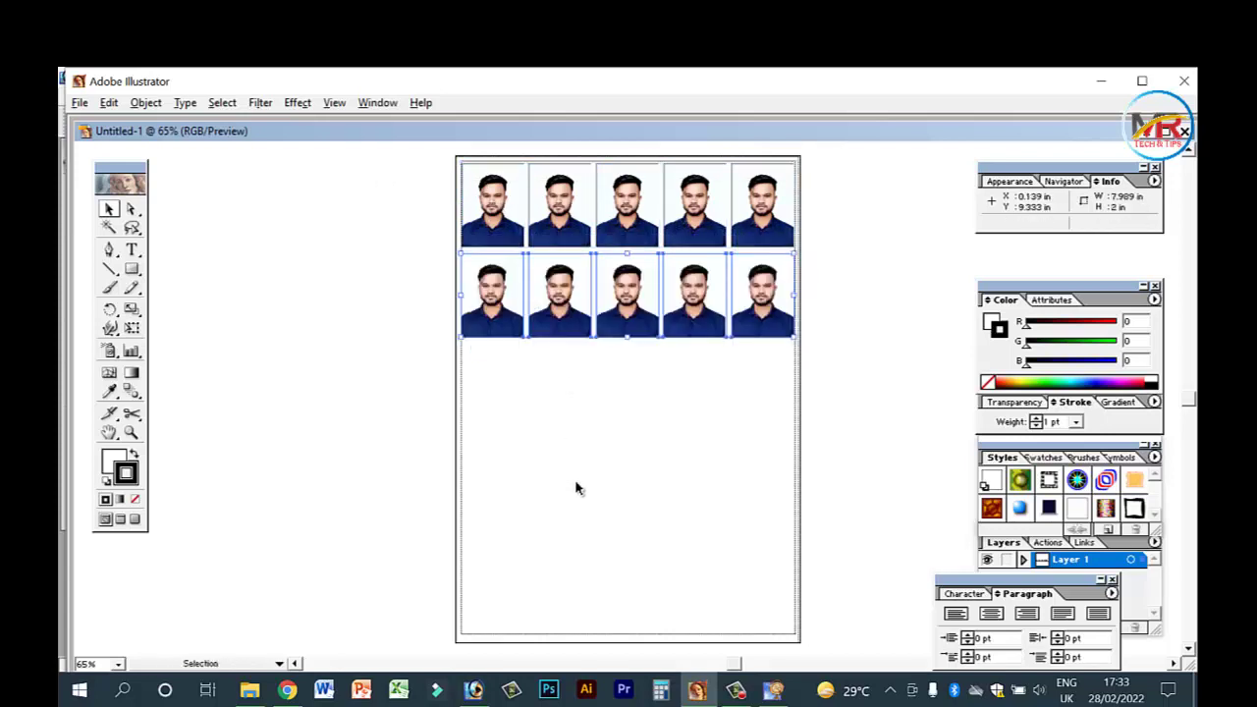
left_click(599, 474)
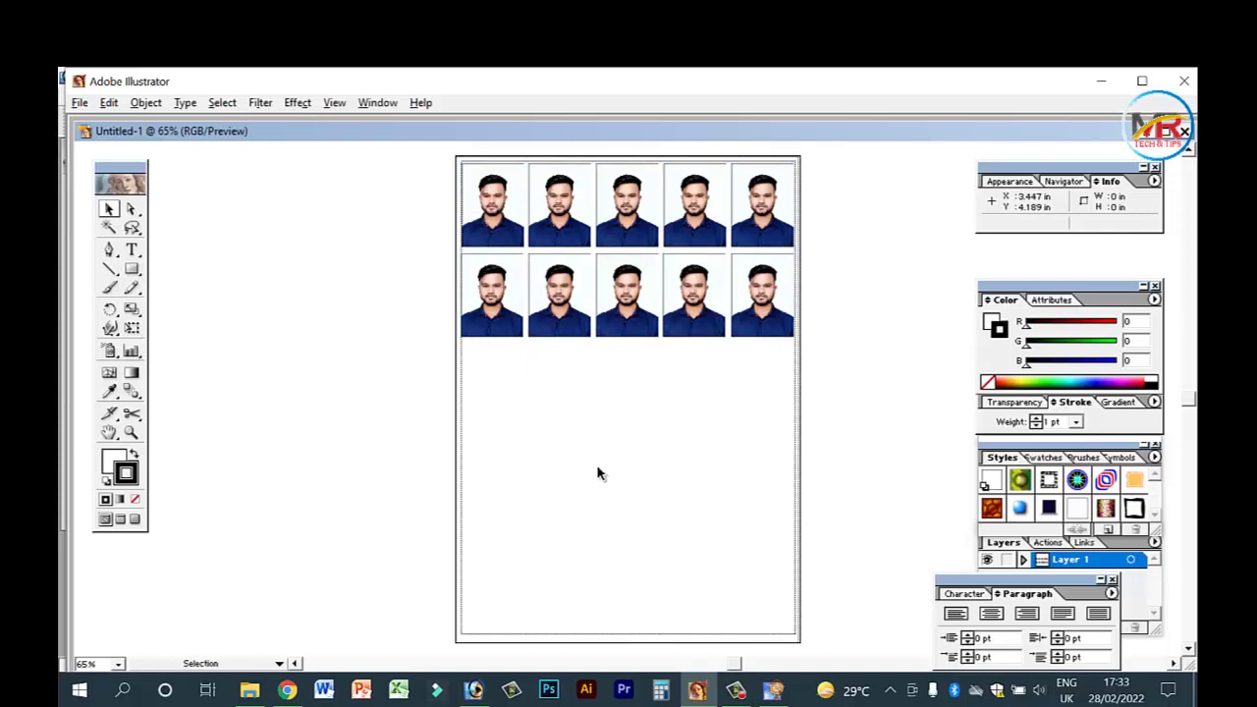
key("ctrl+1")
left_click(1188, 151)
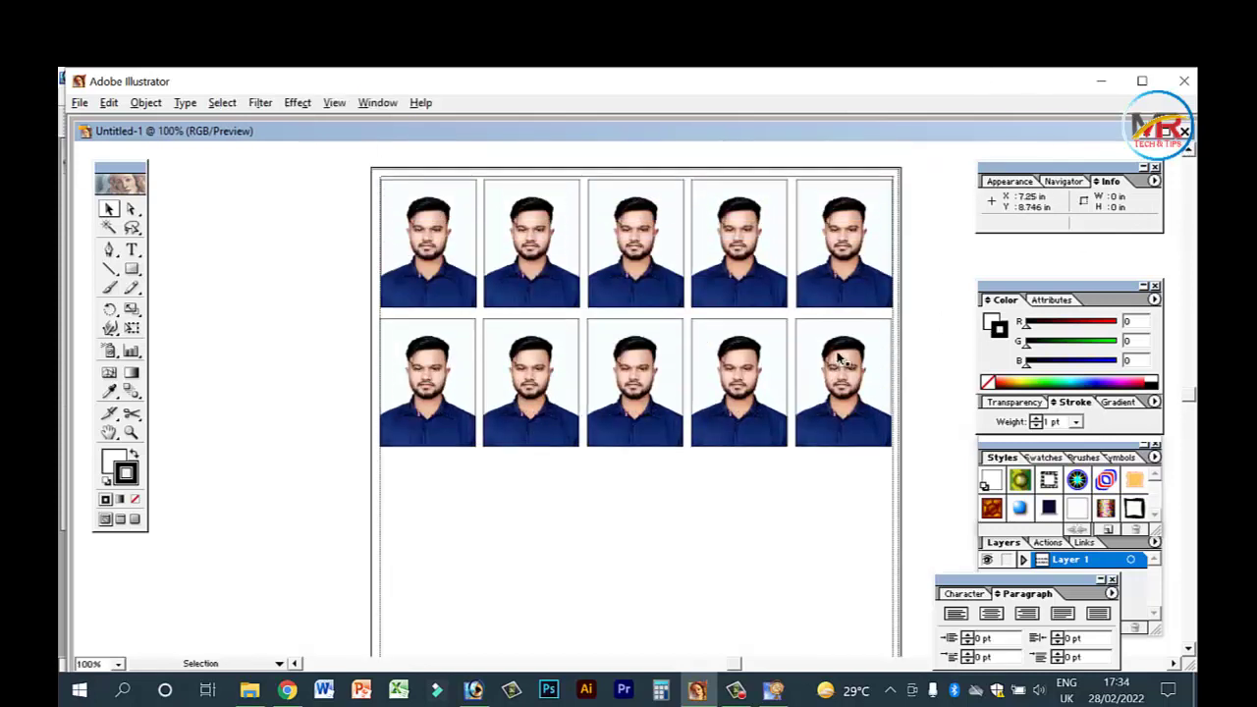
left_click_drag(924, 496, 346, 177)
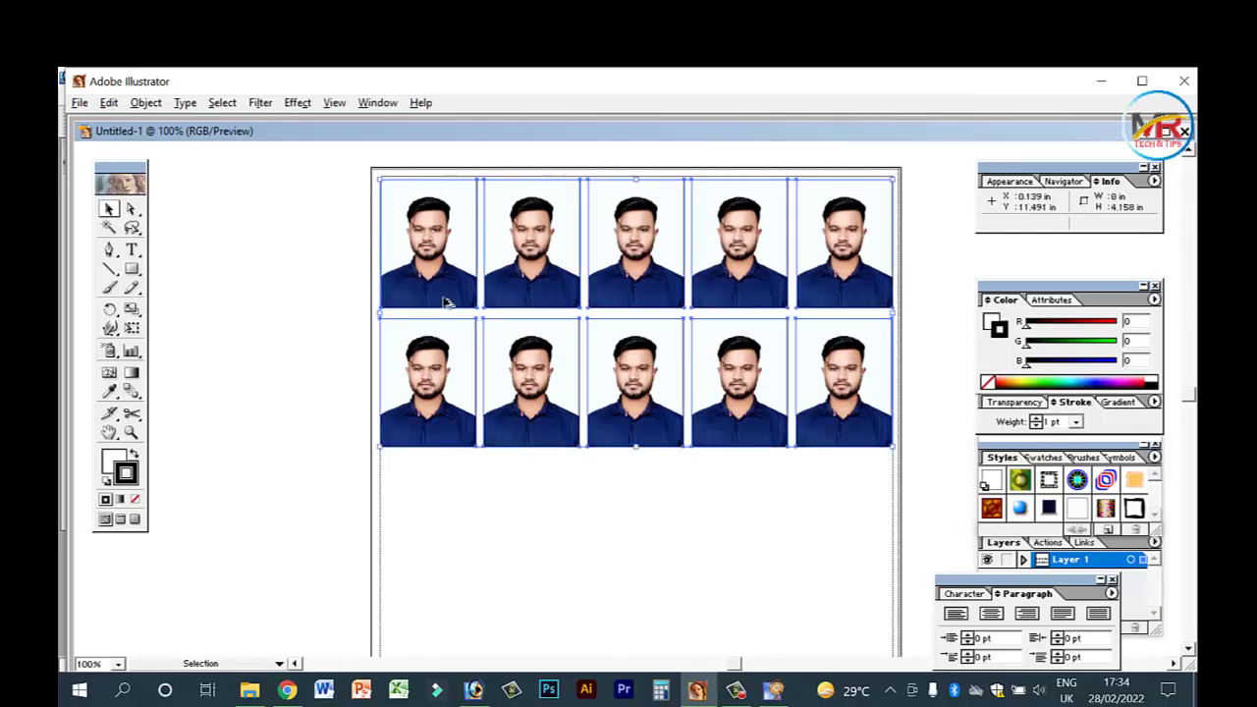
left_click_drag(420, 336, 413, 496)
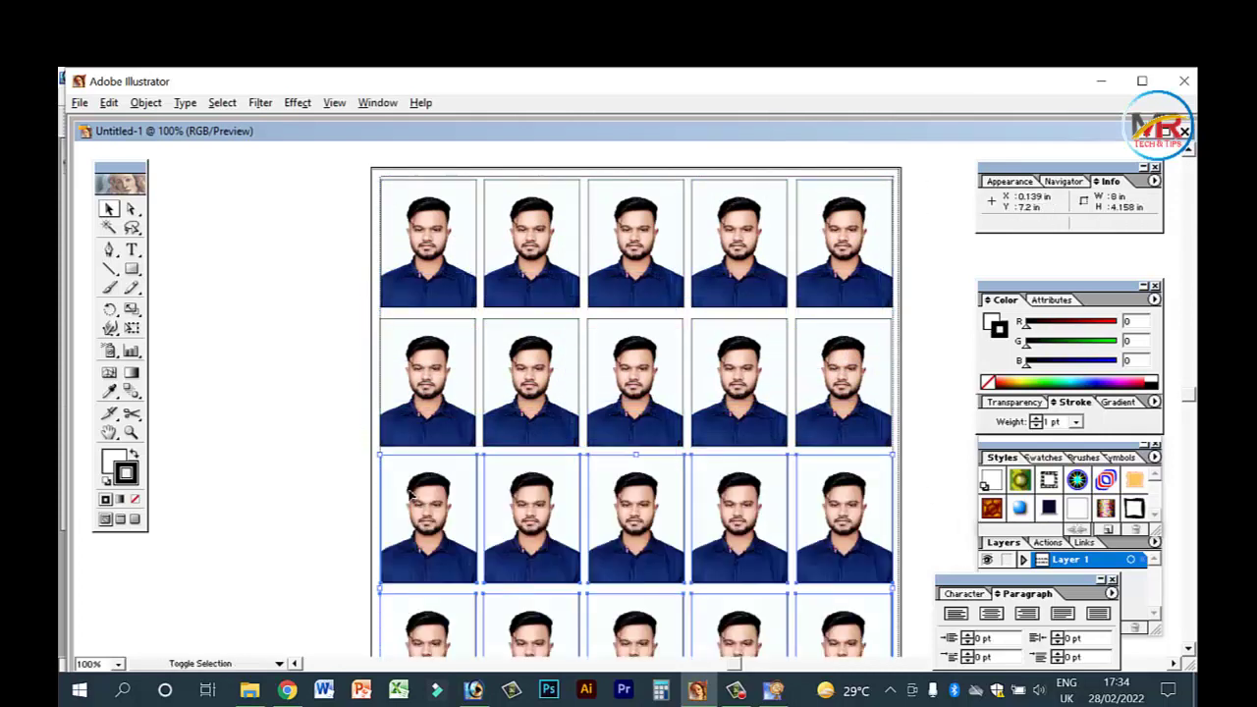
left_click(300, 410)
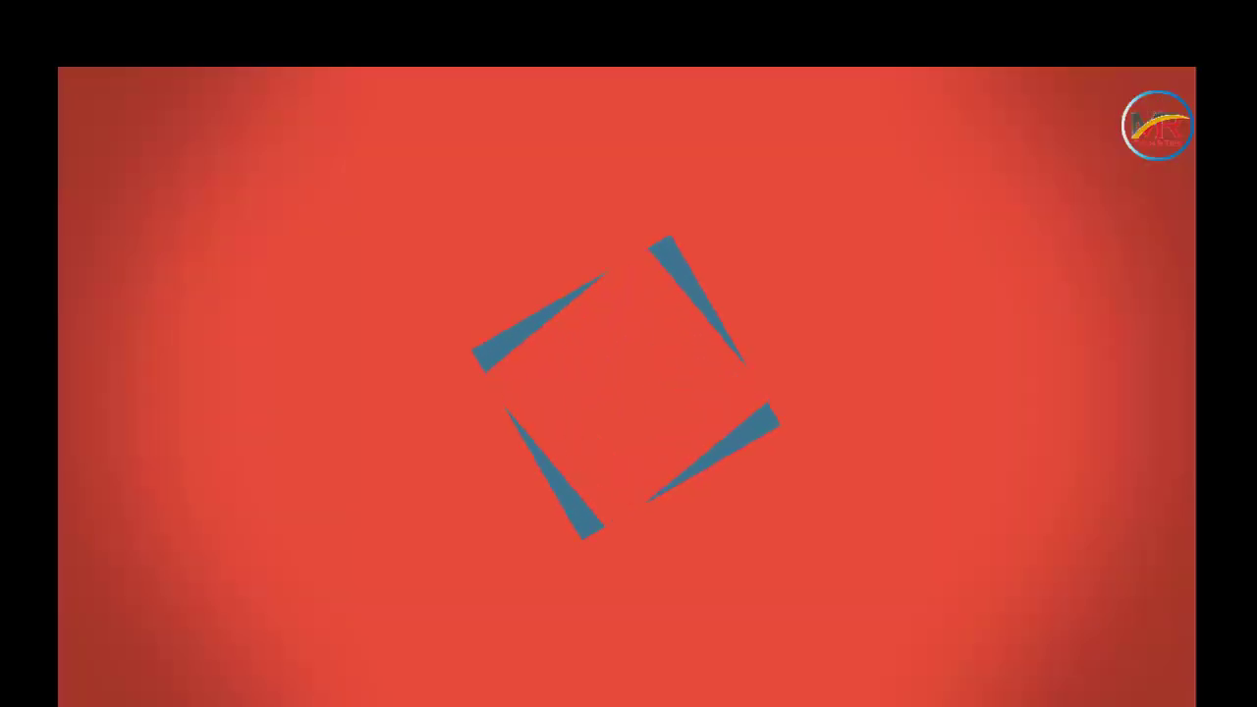